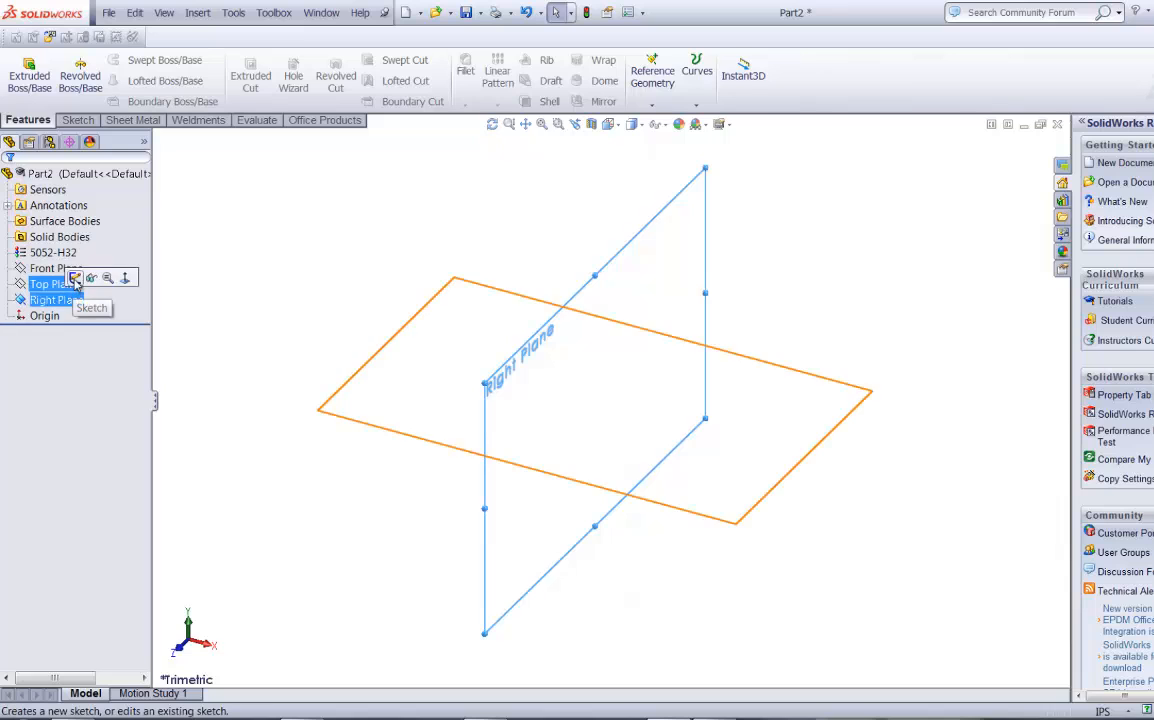
# Sketch a closed six-sided trough profile on the Right Plane, with a base about 5.7 in wide level with the origin and short vertical upper edges.
pyautogui.click(77, 279)
pyautogui.click(104, 61)
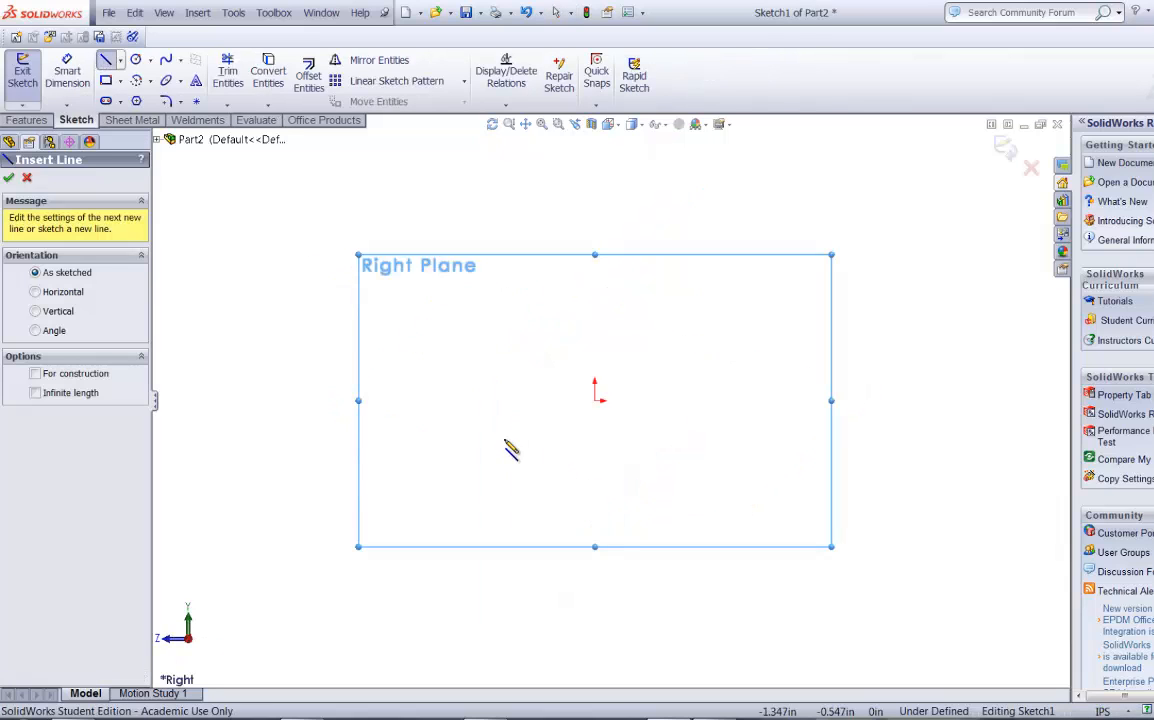
pyautogui.click(539, 400)
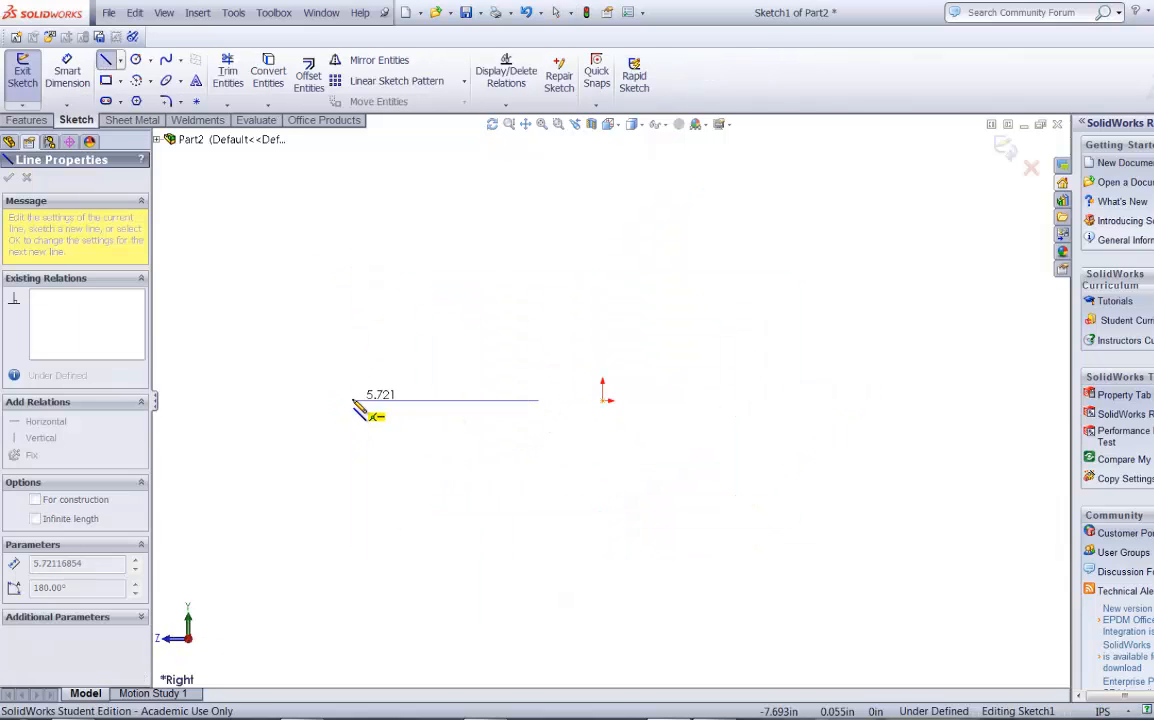
pyautogui.click(353, 400)
pyautogui.click(278, 283)
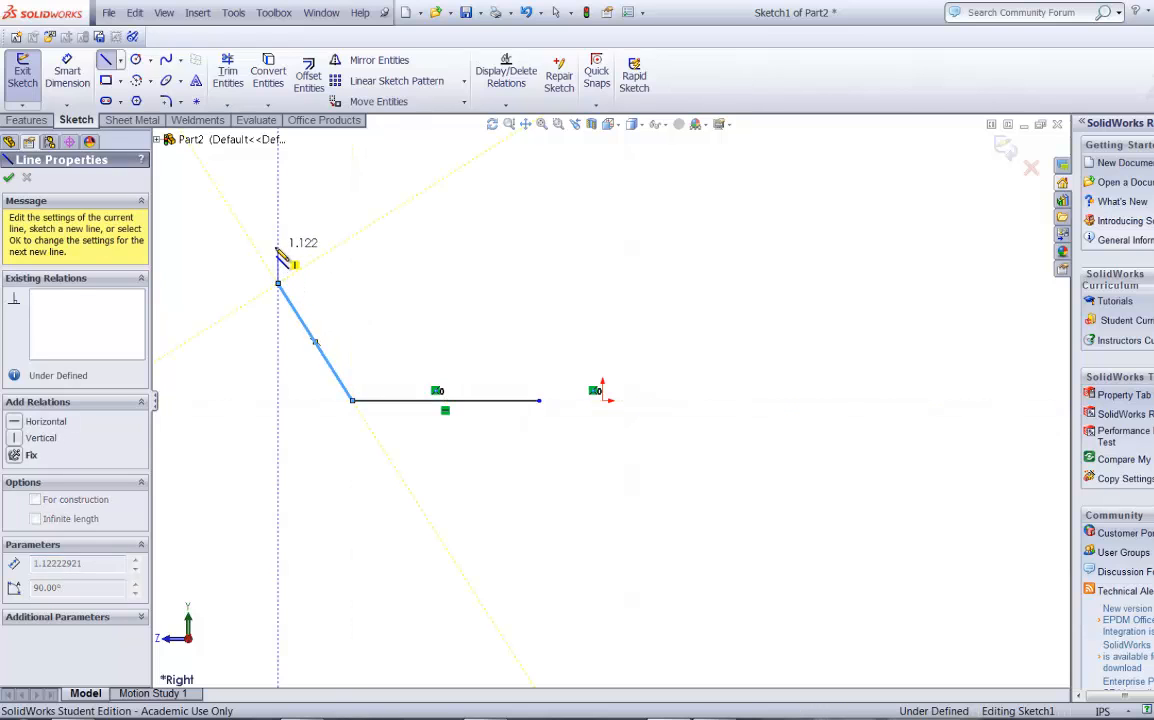
pyautogui.click(278, 247)
pyautogui.click(573, 247)
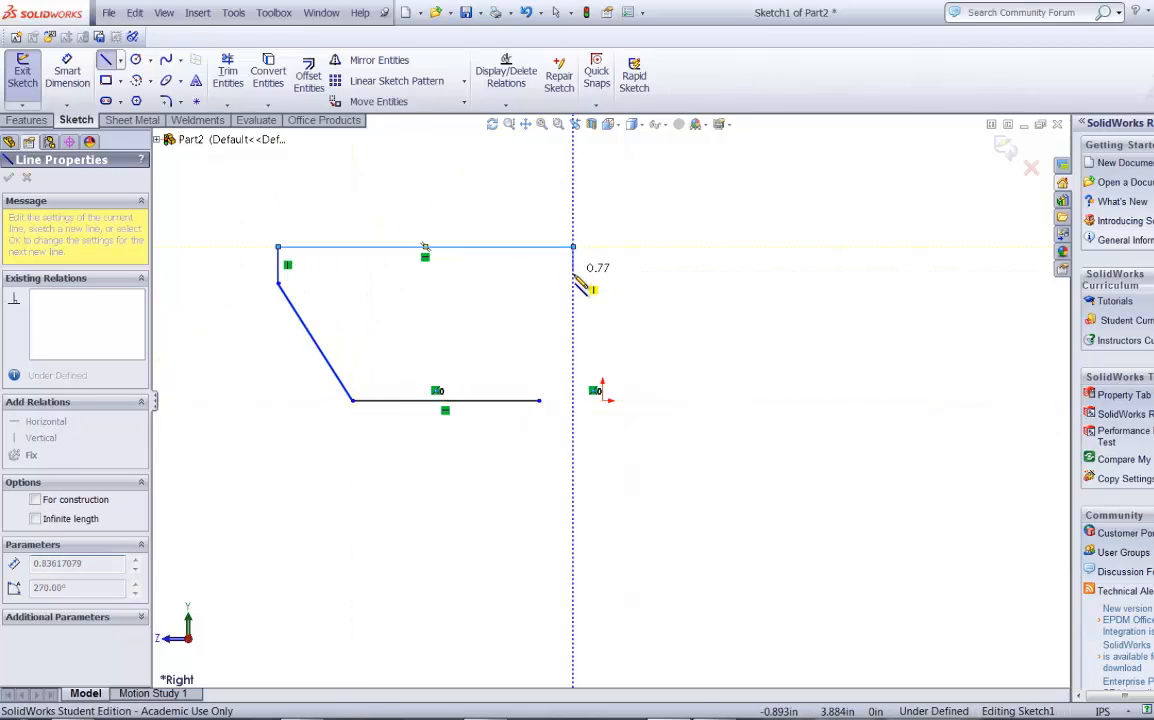
pyautogui.click(540, 401)
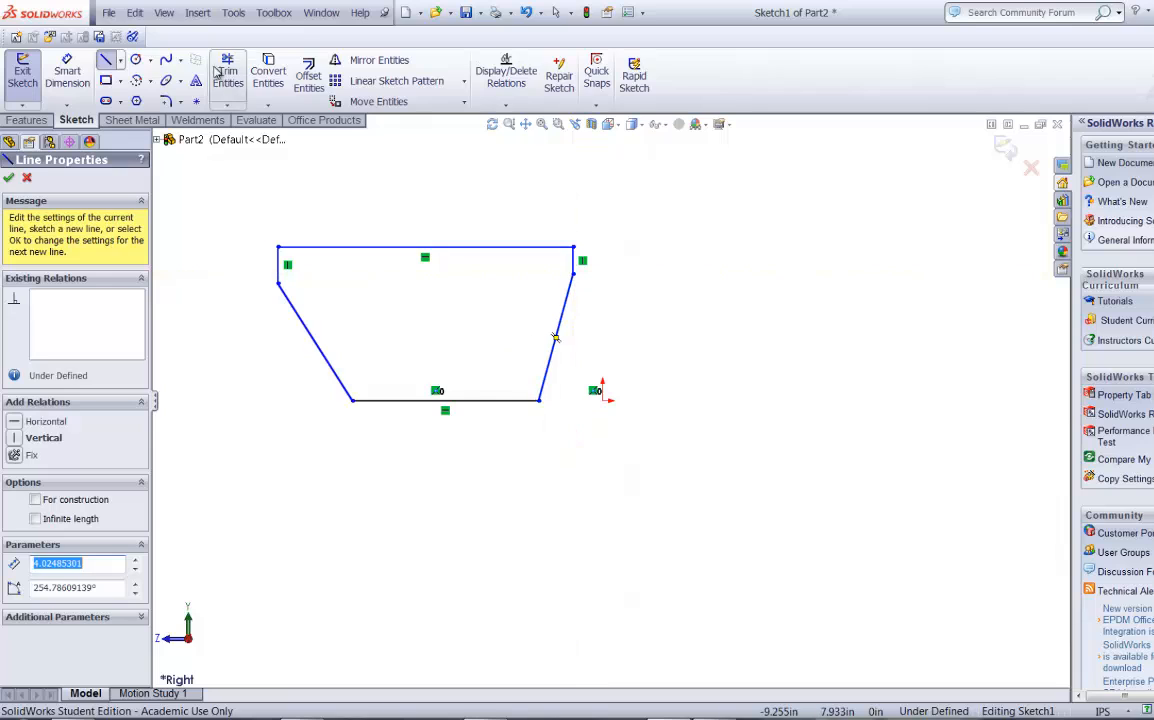
# Draw a construction line between the midpoints of the profile's top and bottom edges and make it vertical.
pyautogui.click(119, 60)
pyautogui.click(135, 97)
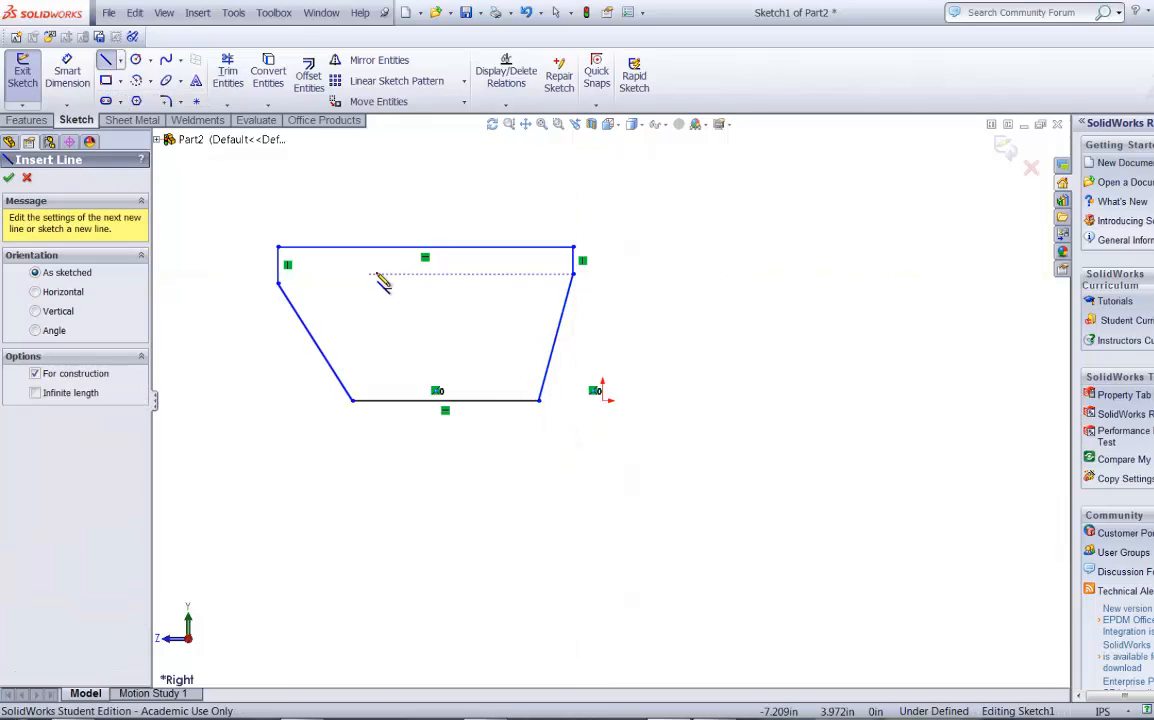
pyautogui.click(424, 246)
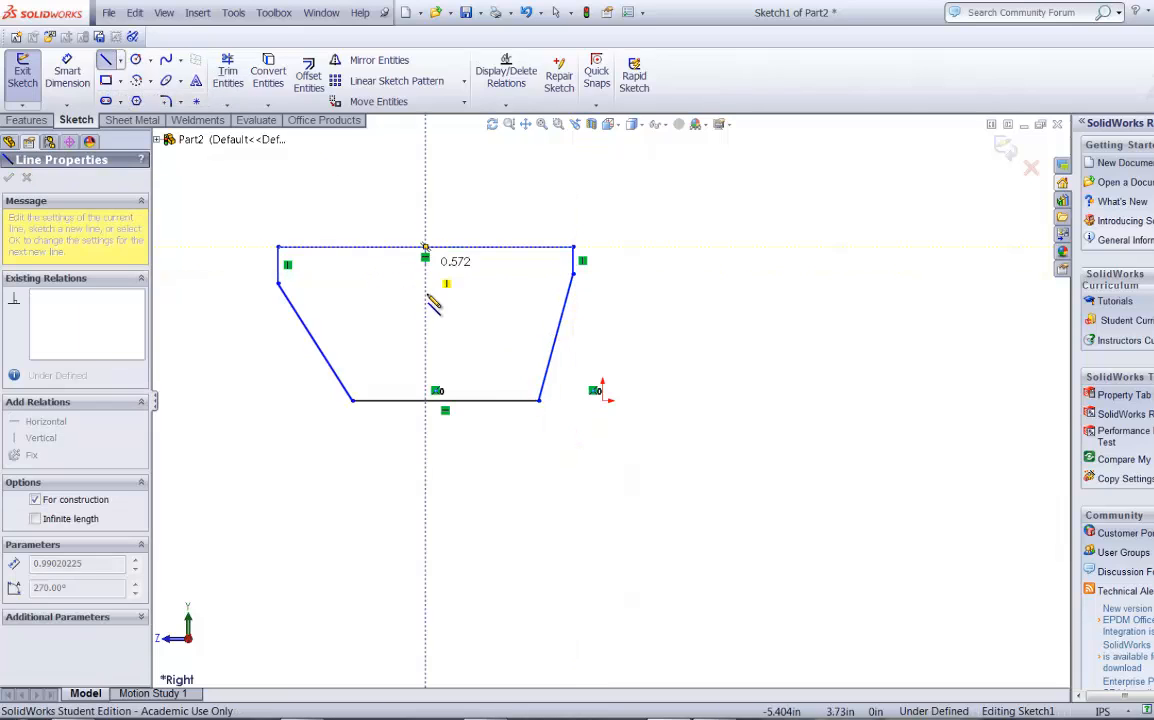
pyautogui.click(445, 401)
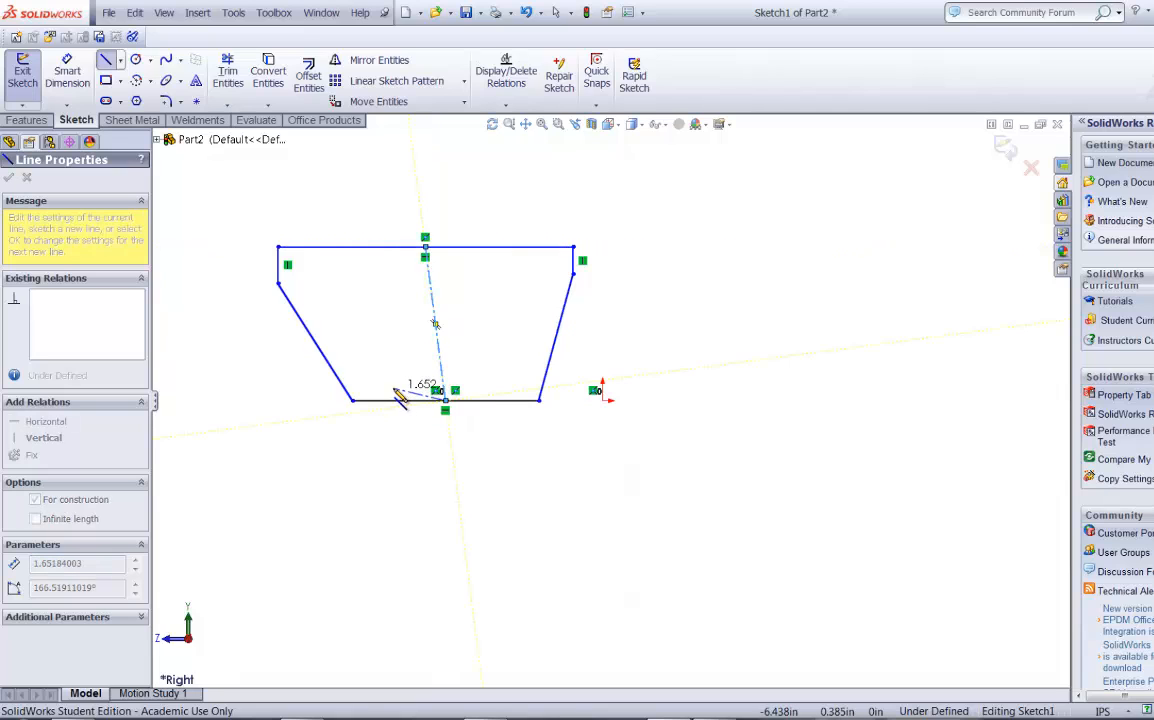
pyautogui.press('Escape')
pyautogui.click(436, 348)
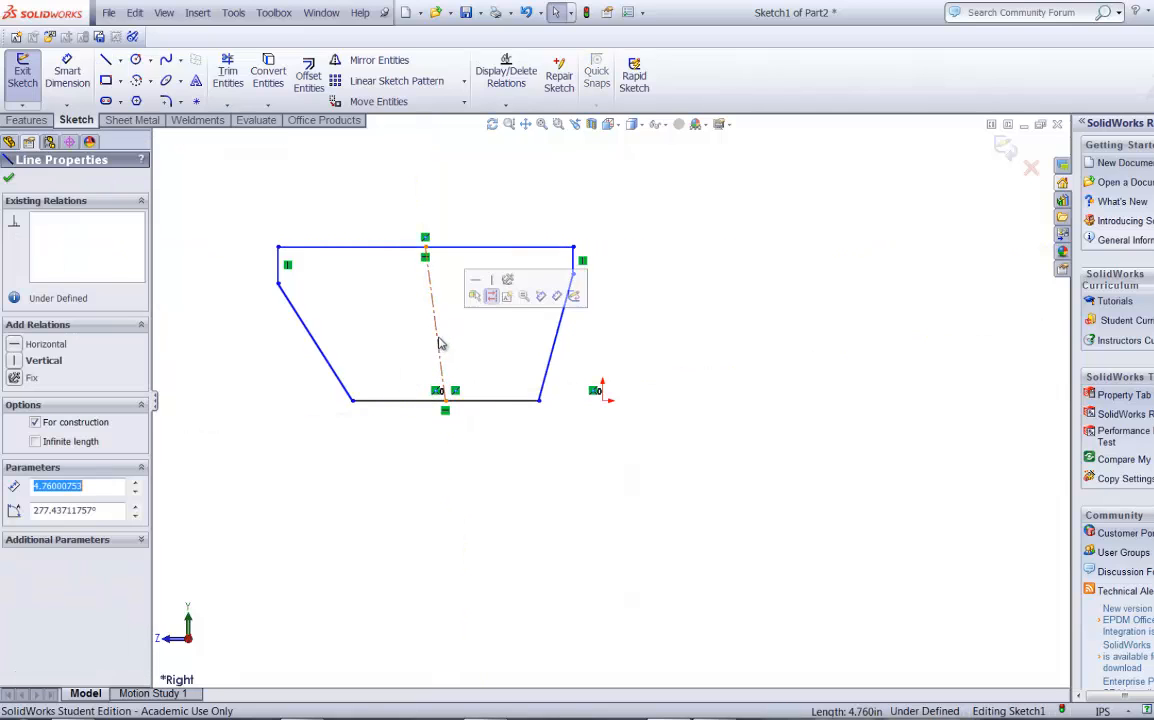
pyautogui.click(500, 290)
pyautogui.click(487, 481)
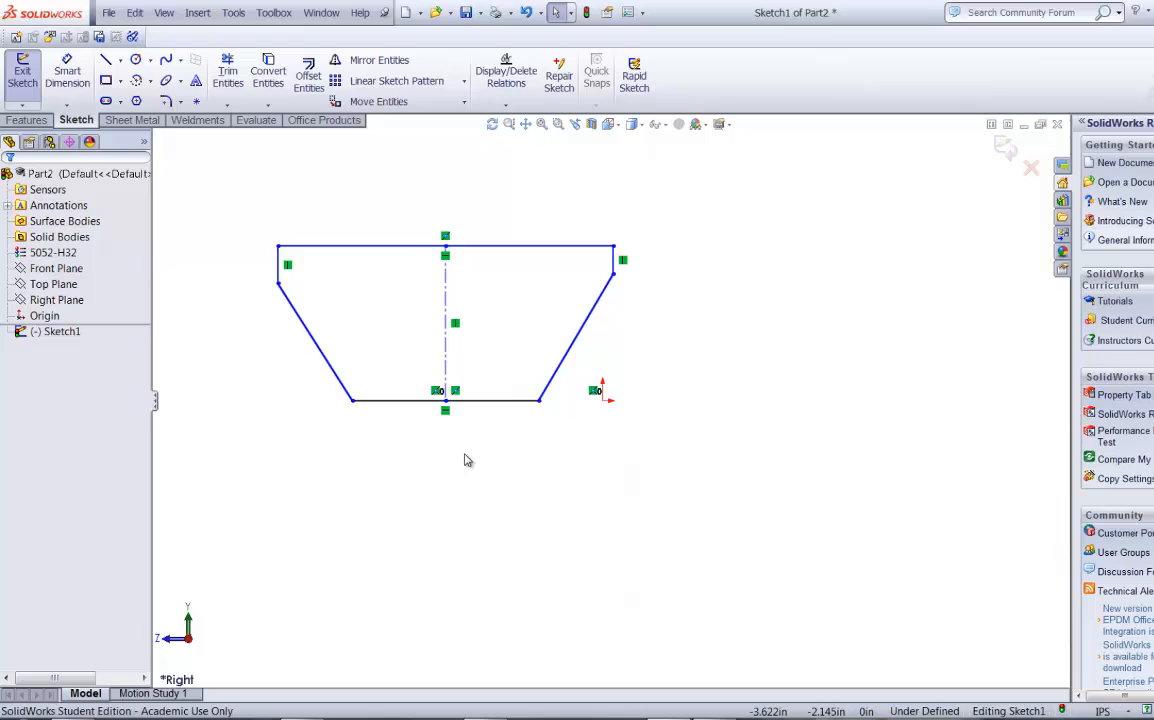
# Make the profile's two short vertical edges equal in length and test the symmetry by moving a corner slightly outward.
pyautogui.click(279, 262)
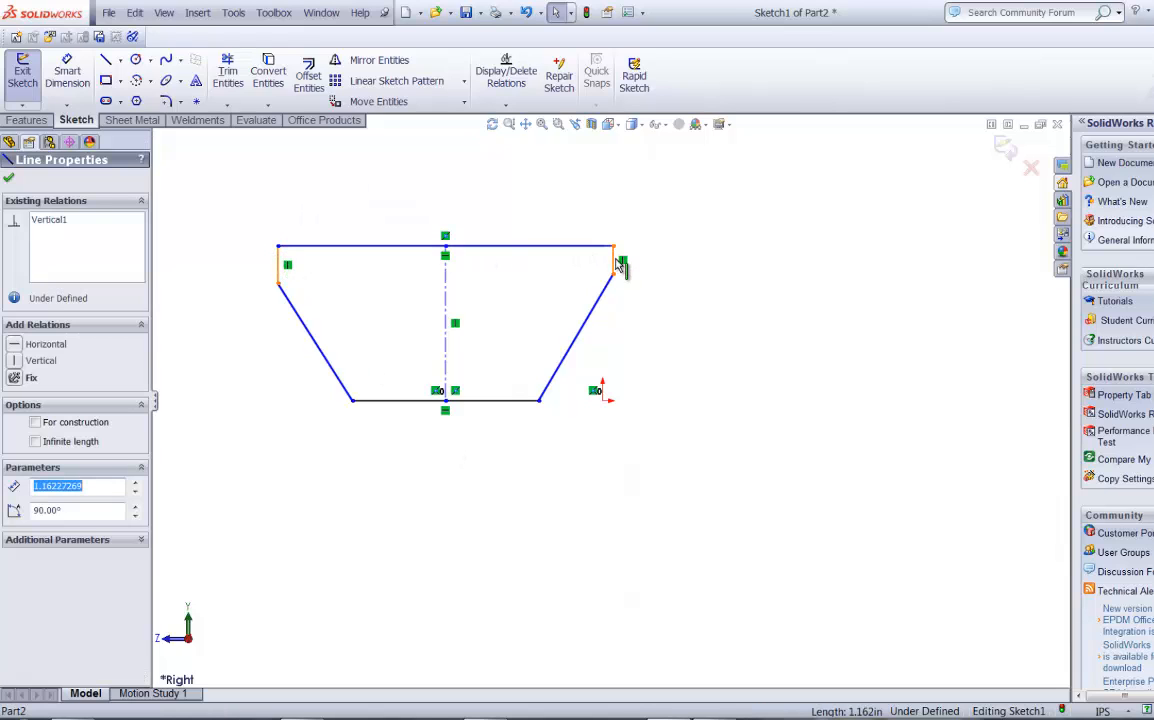
pyautogui.keyDown('ctrl'); pyautogui.click(618, 263); pyautogui.keyUp('ctrl')
pyautogui.click(737, 202)
pyautogui.click(737, 308)
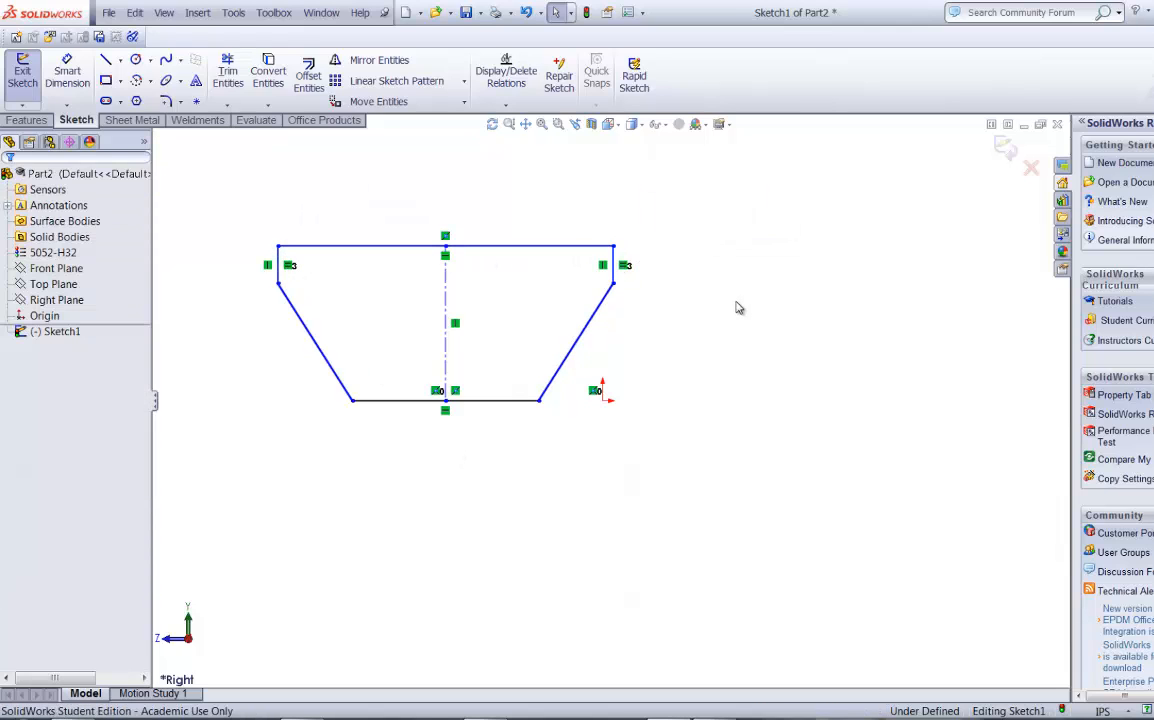
pyautogui.moveTo(614, 287)
pyautogui.mouseDown()
pyautogui.moveTo(683, 288)
pyautogui.moveTo(537, 289)
pyautogui.moveTo(762, 288)
pyautogui.moveTo(608, 286)
pyautogui.moveTo(626, 286)
pyautogui.mouseUp()
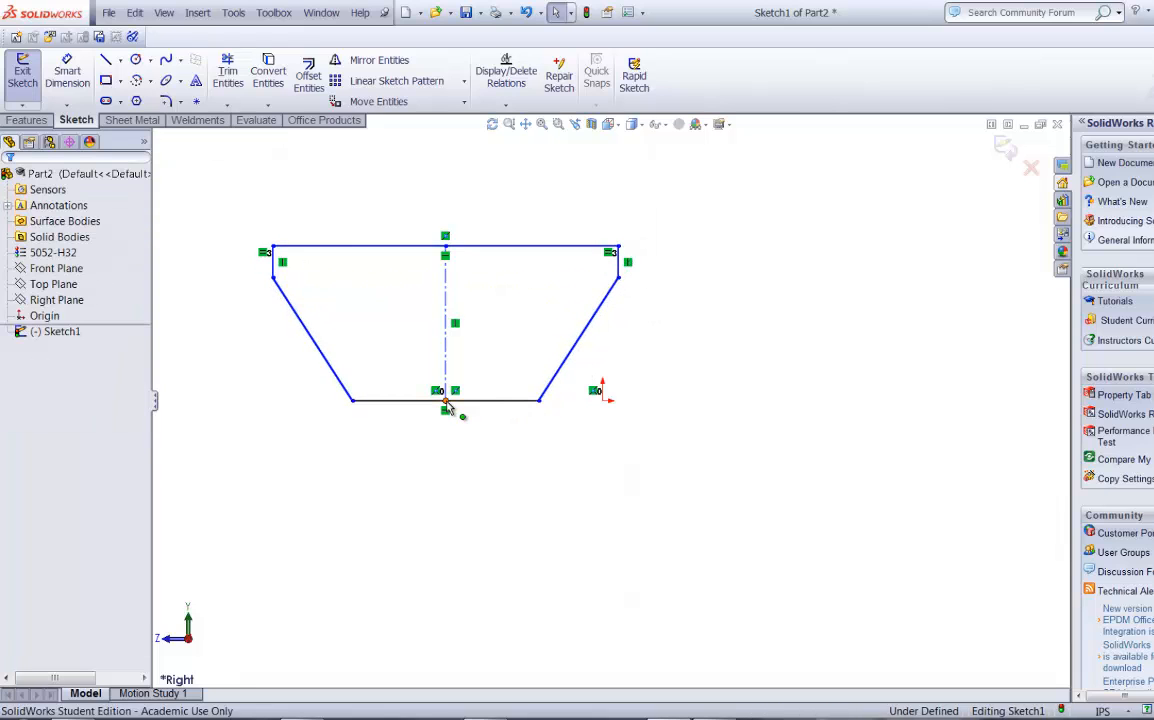
# Make the midpoint of the profile's bottom edge coincident with the origin.
pyautogui.click(446, 402)
pyautogui.keyDown('ctrl'); pyautogui.click(604, 400); pyautogui.keyUp('ctrl')
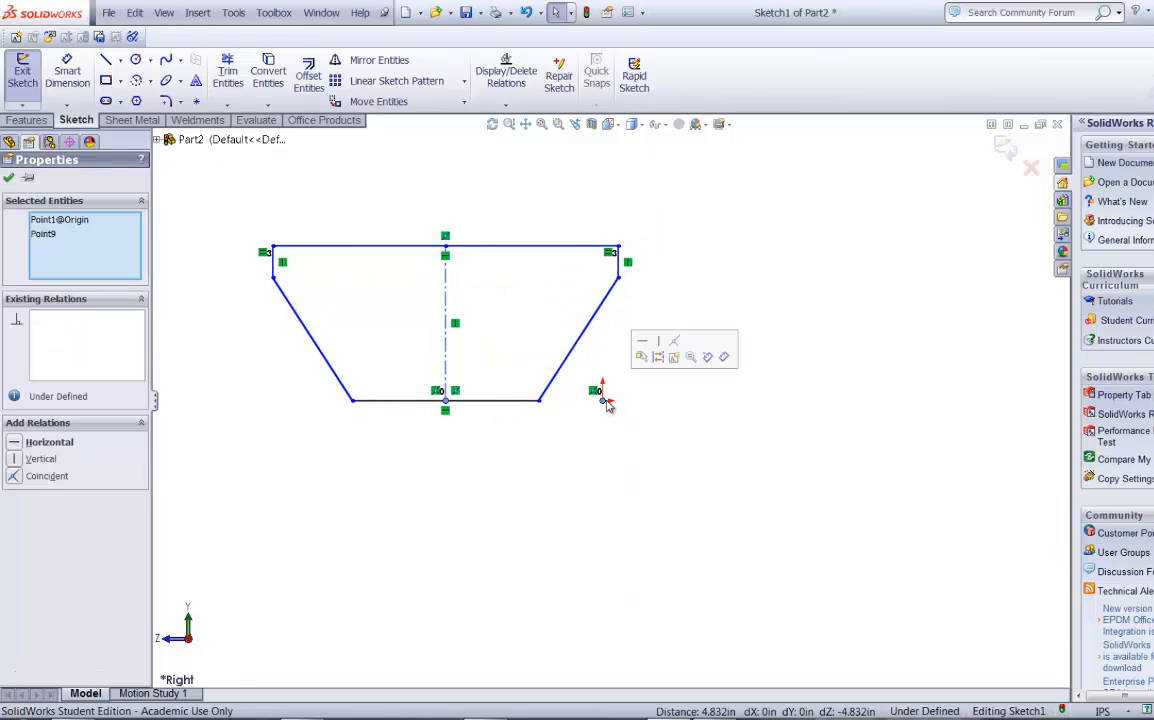
pyautogui.click(681, 354)
pyautogui.click(675, 463)
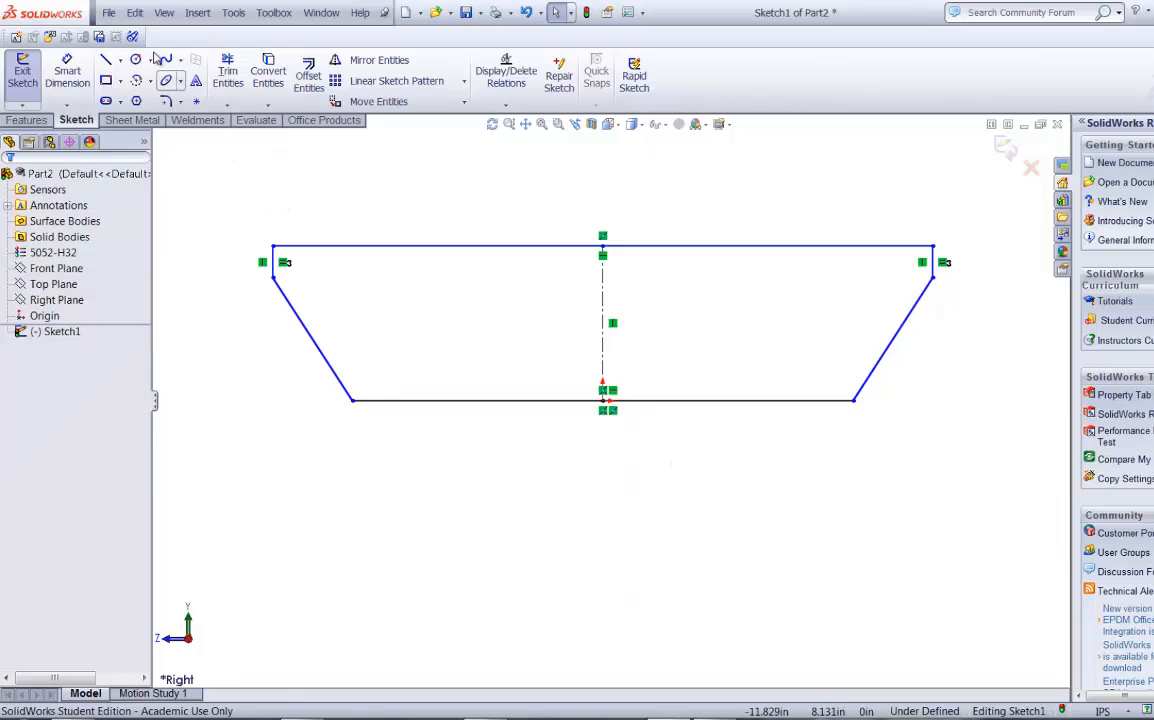
# Dimension the profile's bottom edge at 15 in and its top edge at 28 in.
pyautogui.click(67, 70)
pyautogui.click(397, 401)
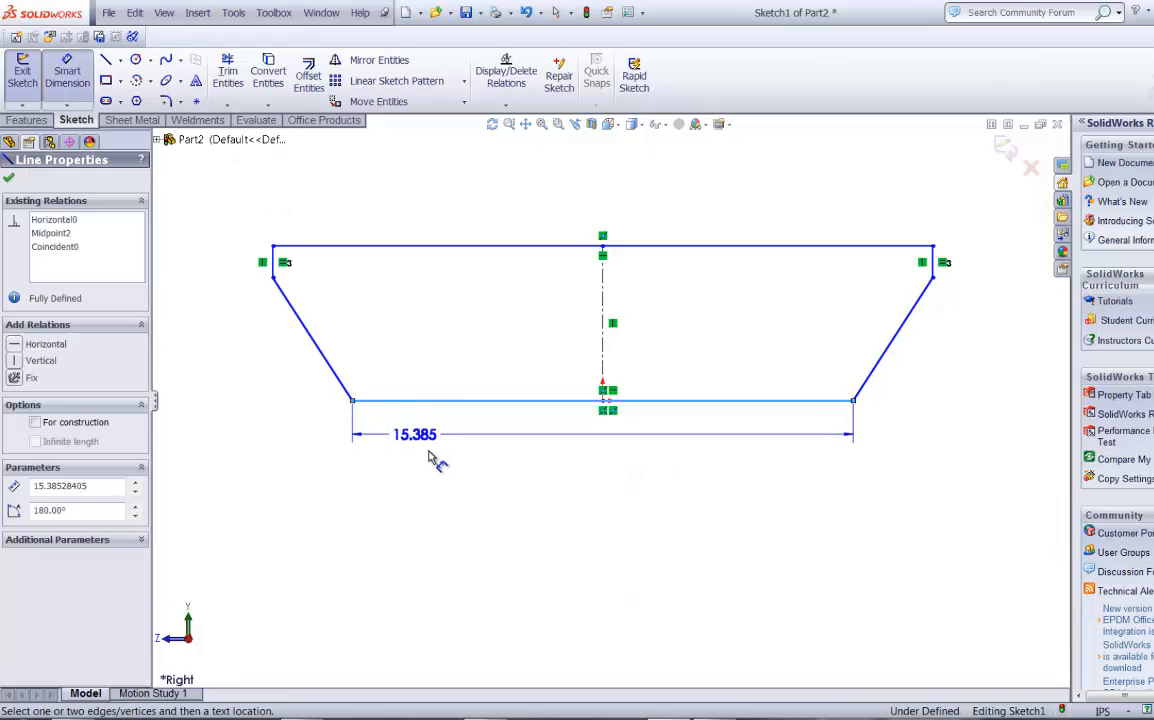
pyautogui.click(440, 462)
pyautogui.write('15')
pyautogui.press('Return')
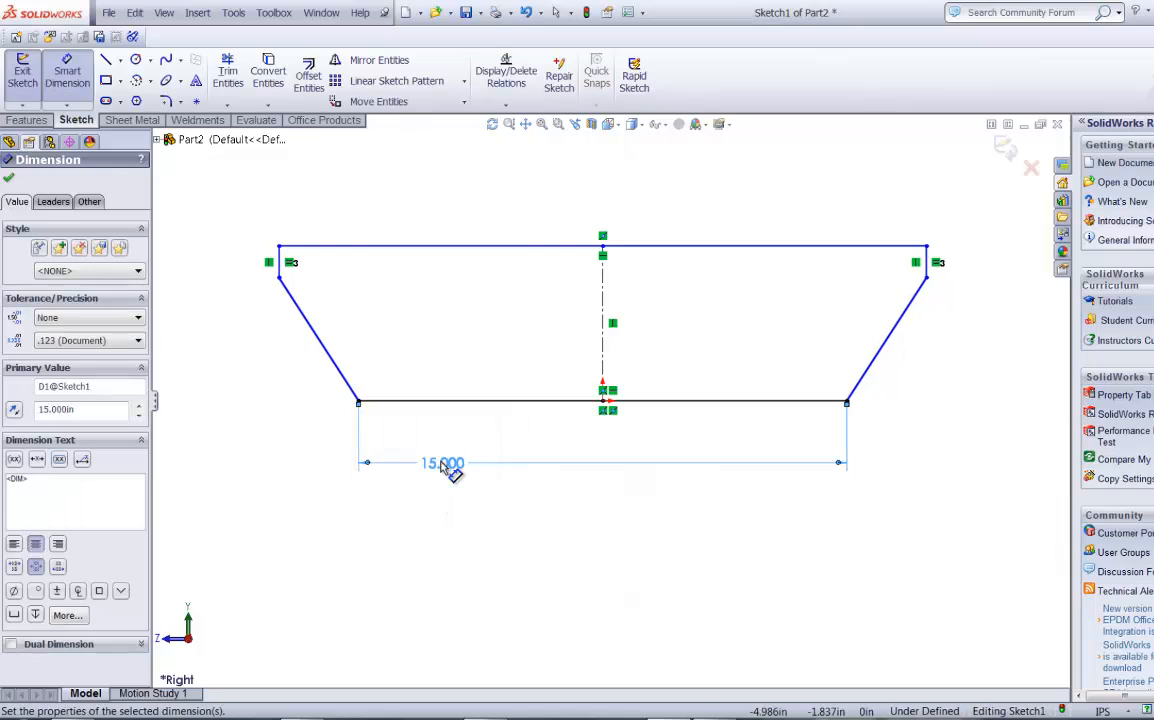
pyautogui.click(464, 246)
pyautogui.click(470, 216)
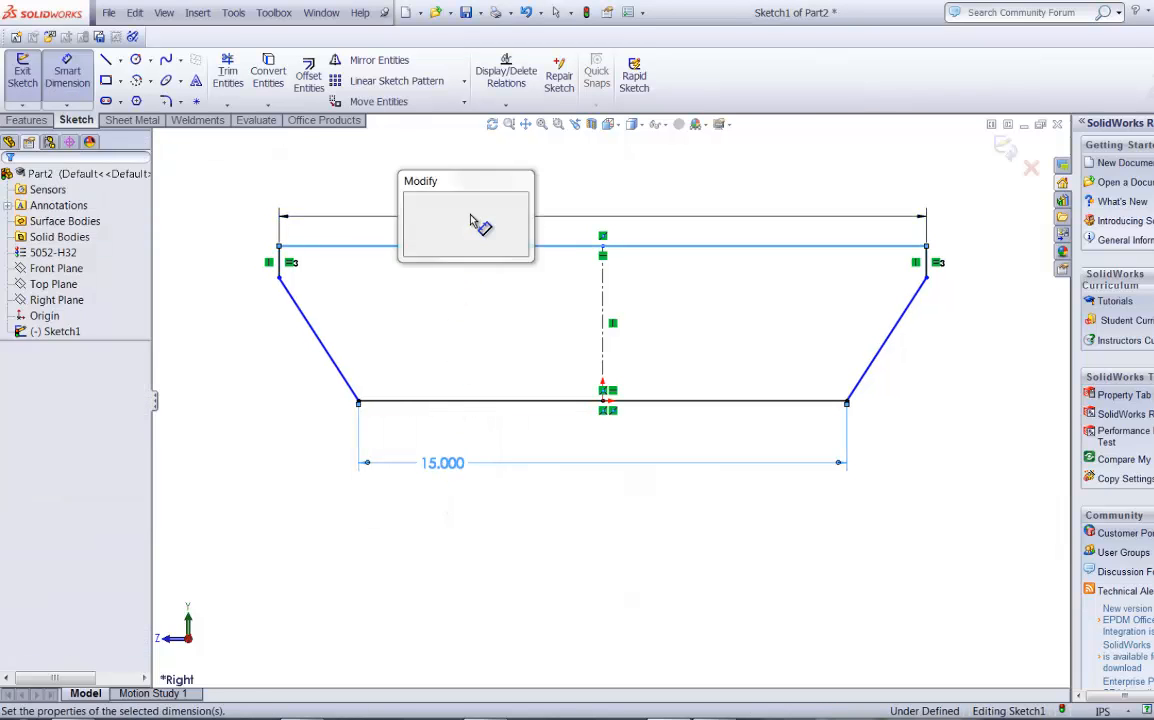
pyautogui.write('28')
pyautogui.press('Return')
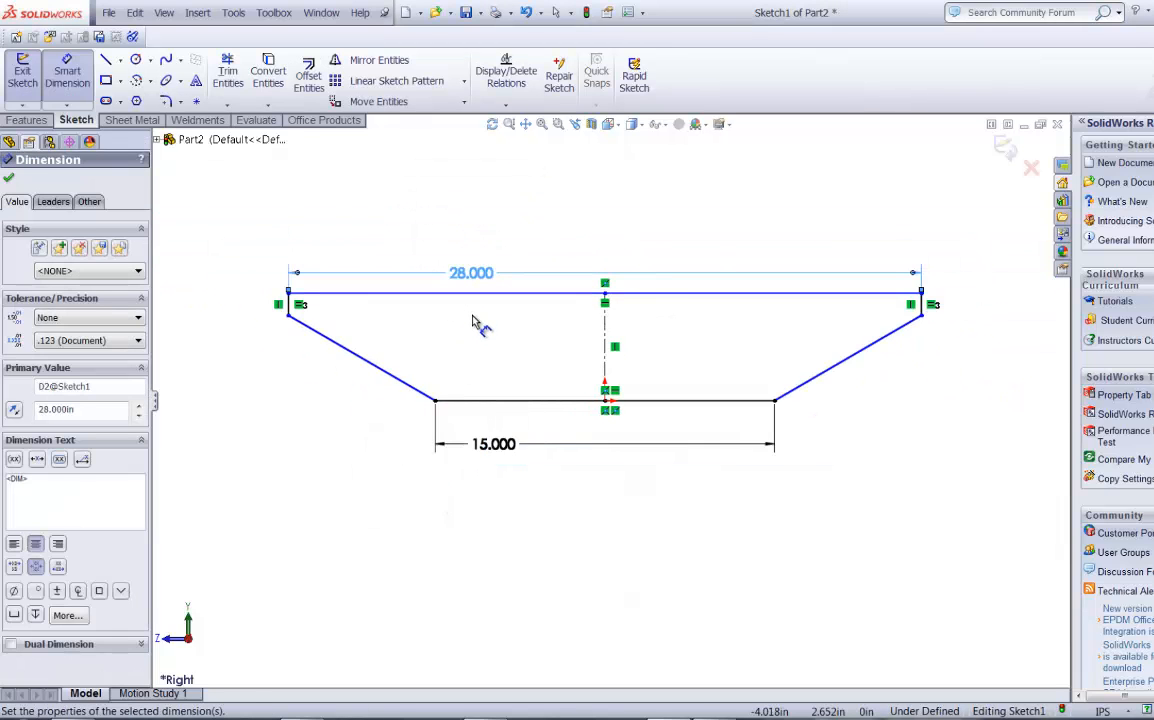
# Dimension the profile's height between the top and bottom edges at 13.5 in.
pyautogui.click(370, 295)
pyautogui.click(466, 400)
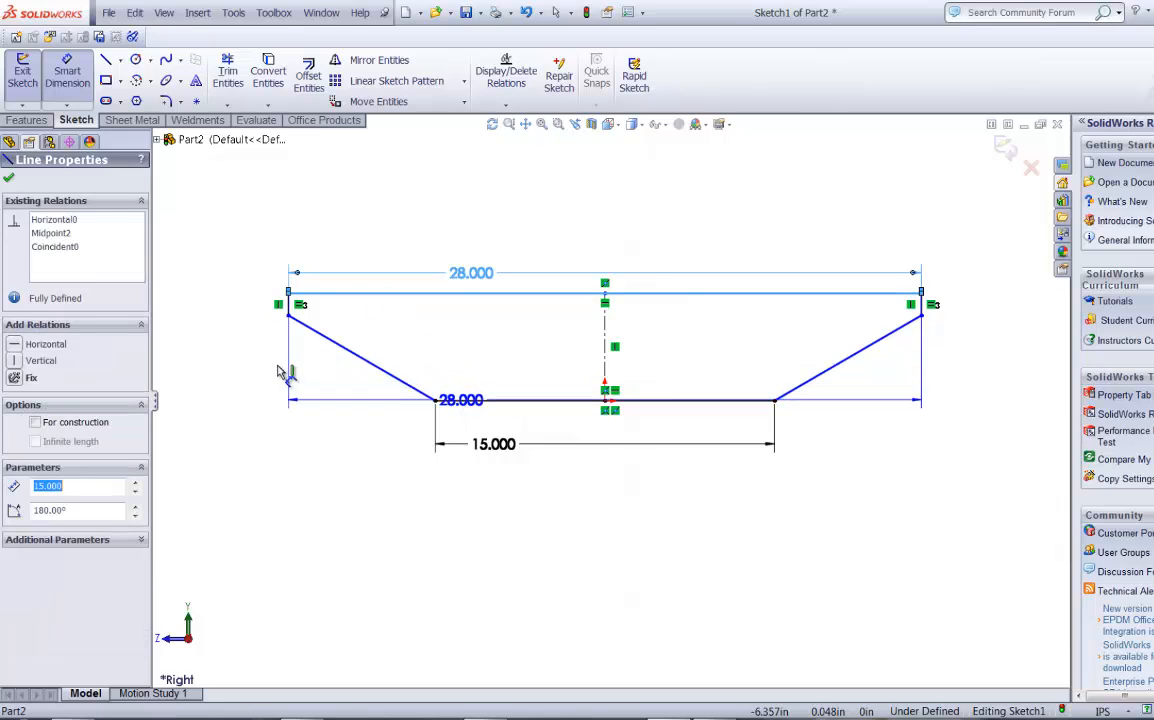
pyautogui.click(220, 370)
pyautogui.write('13.5')
pyautogui.press('Return')
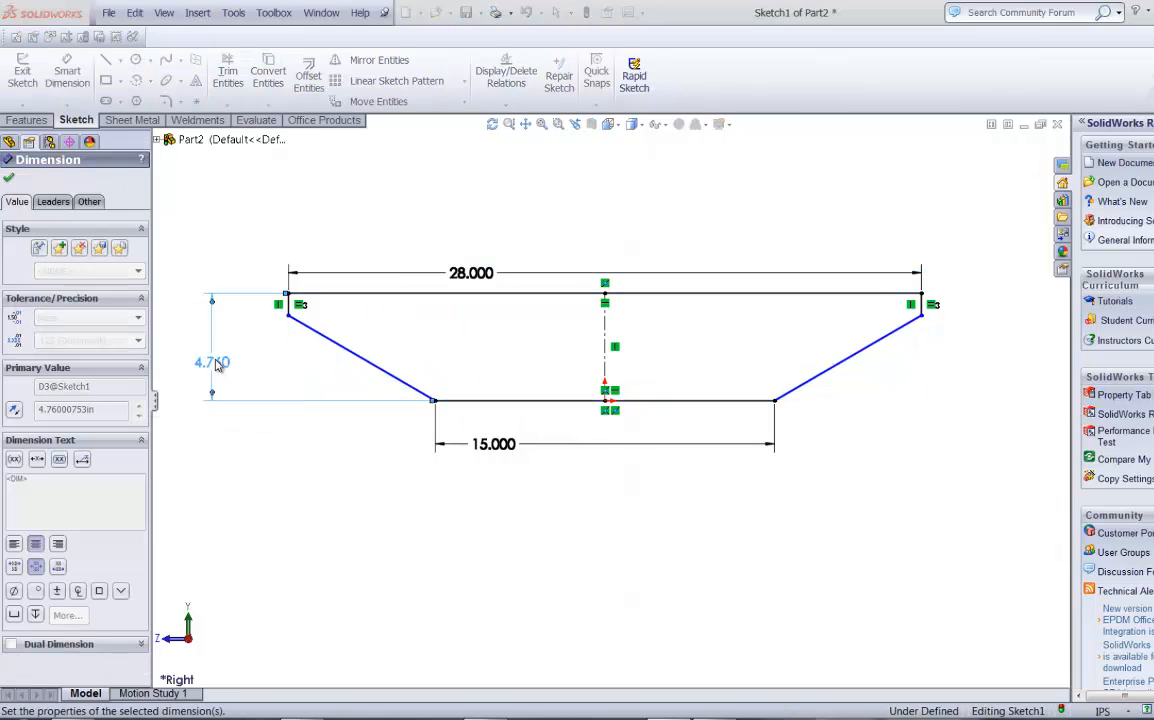
# Dimension one of the short vertical upper edges at 1 in and finish the sketch.
pyautogui.scroll(2, 226, 364)
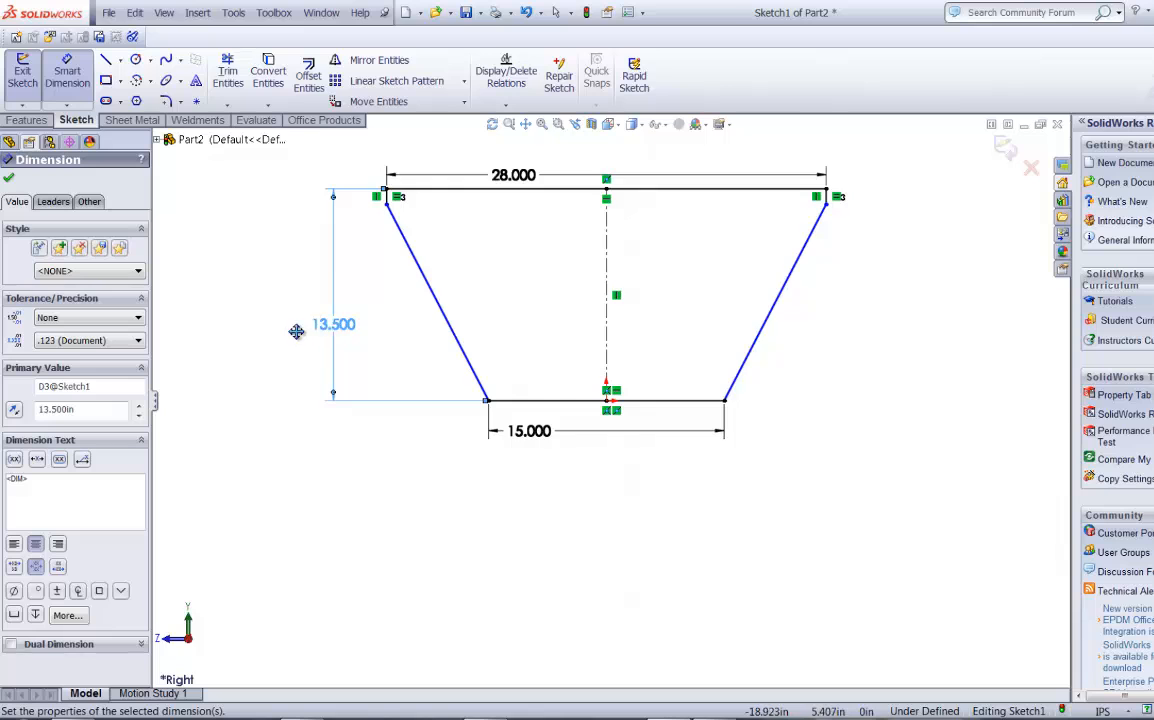
pyautogui.scroll(-3, 296, 331)
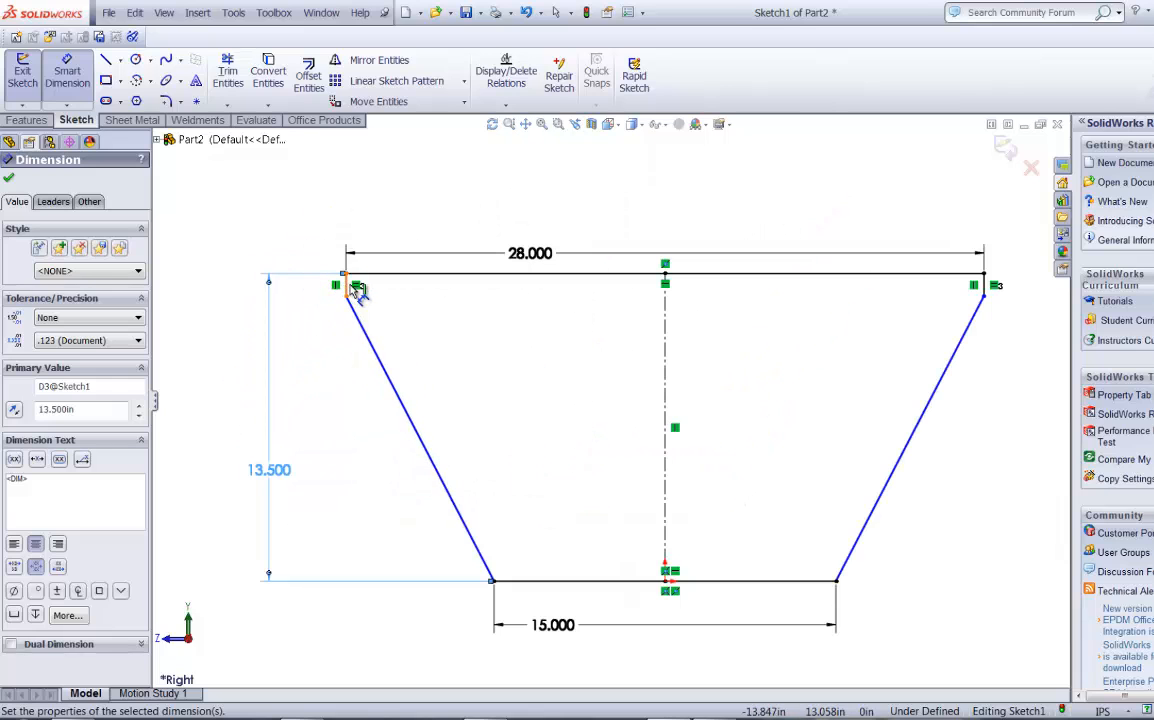
pyautogui.click(352, 286)
pyautogui.click(300, 275)
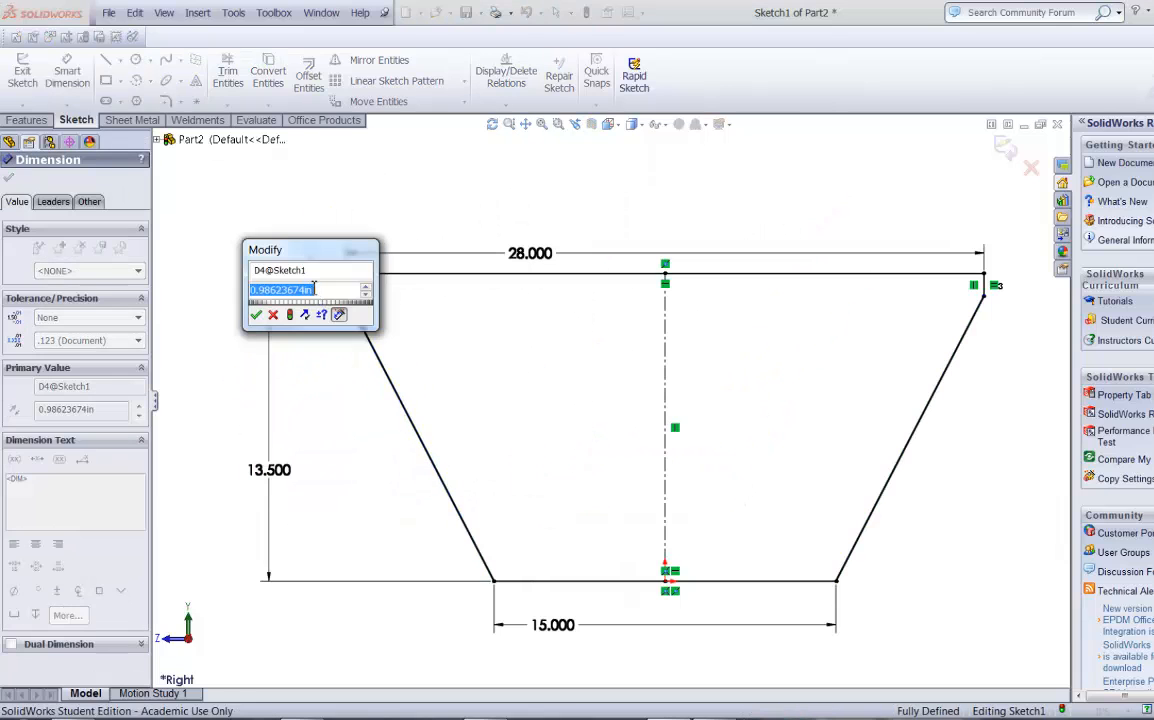
pyautogui.write('1')
pyautogui.press('Return')
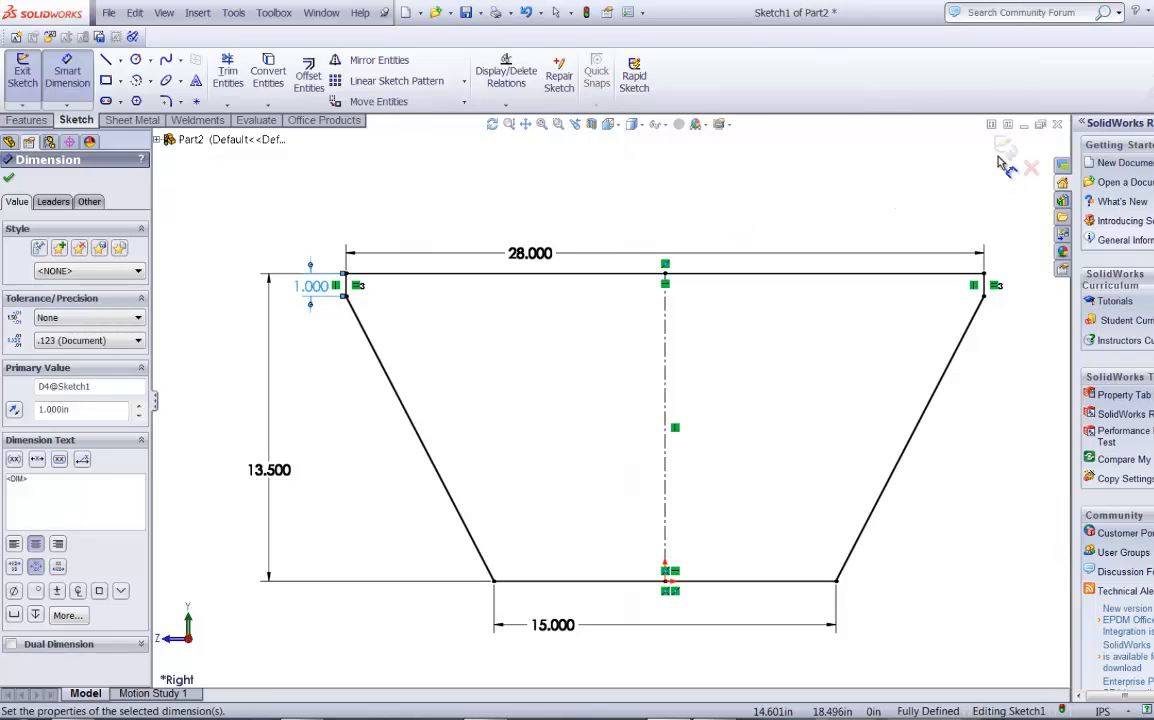
pyautogui.click(1002, 152)
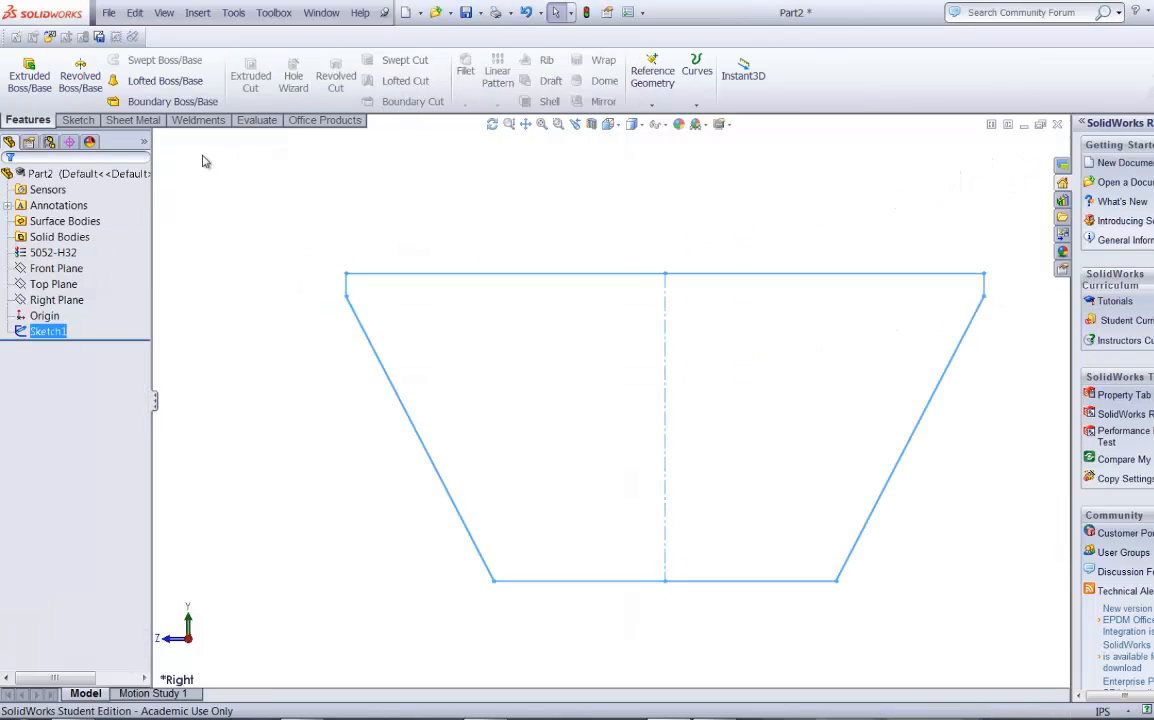
# Extrude the profile 95 in from the mid plane as a solid boss.
pyautogui.click(29, 75)
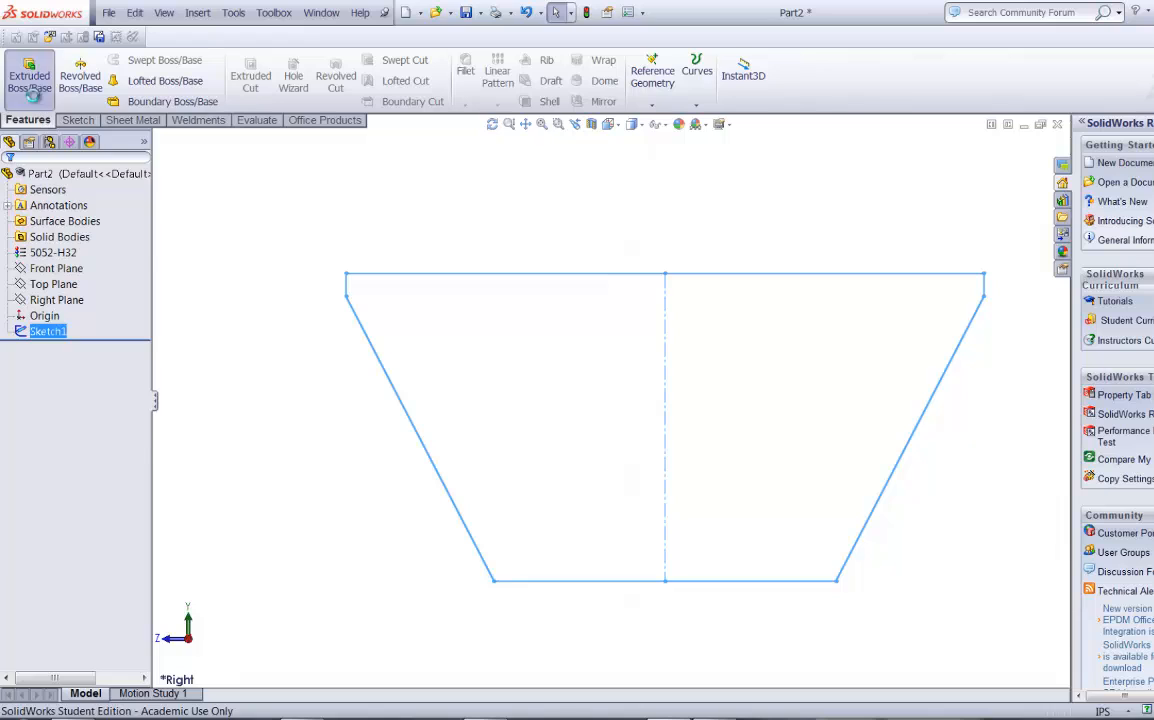
pyautogui.click(117, 268)
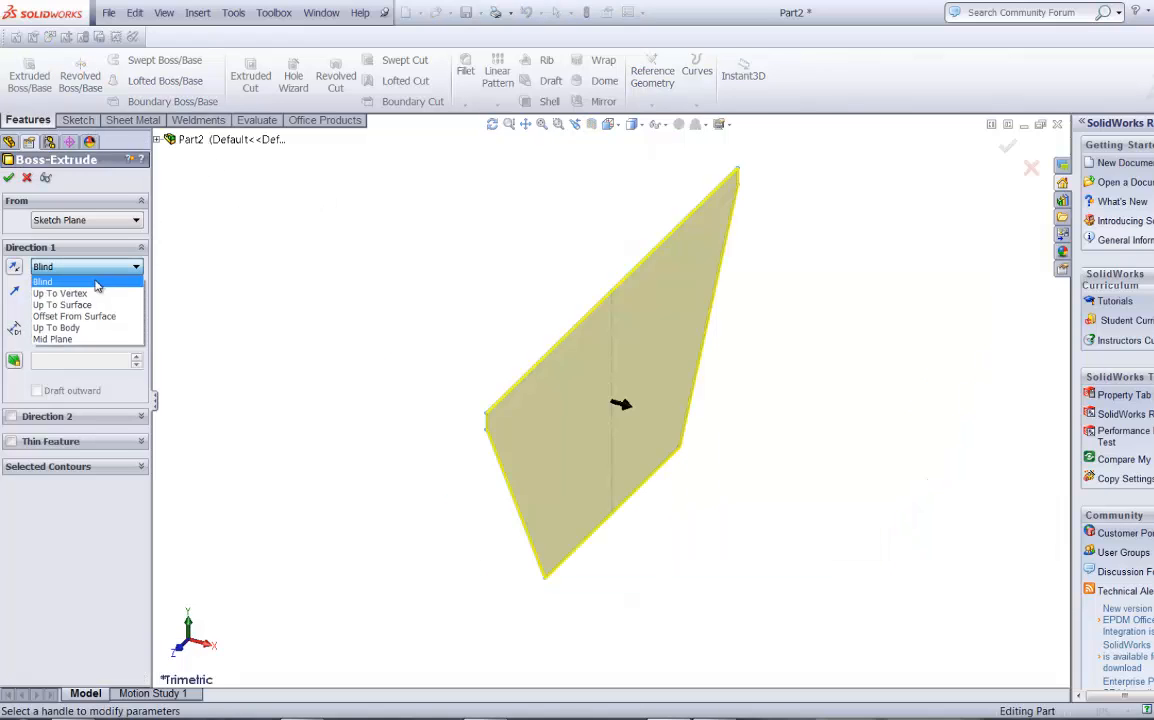
pyautogui.click(60, 340)
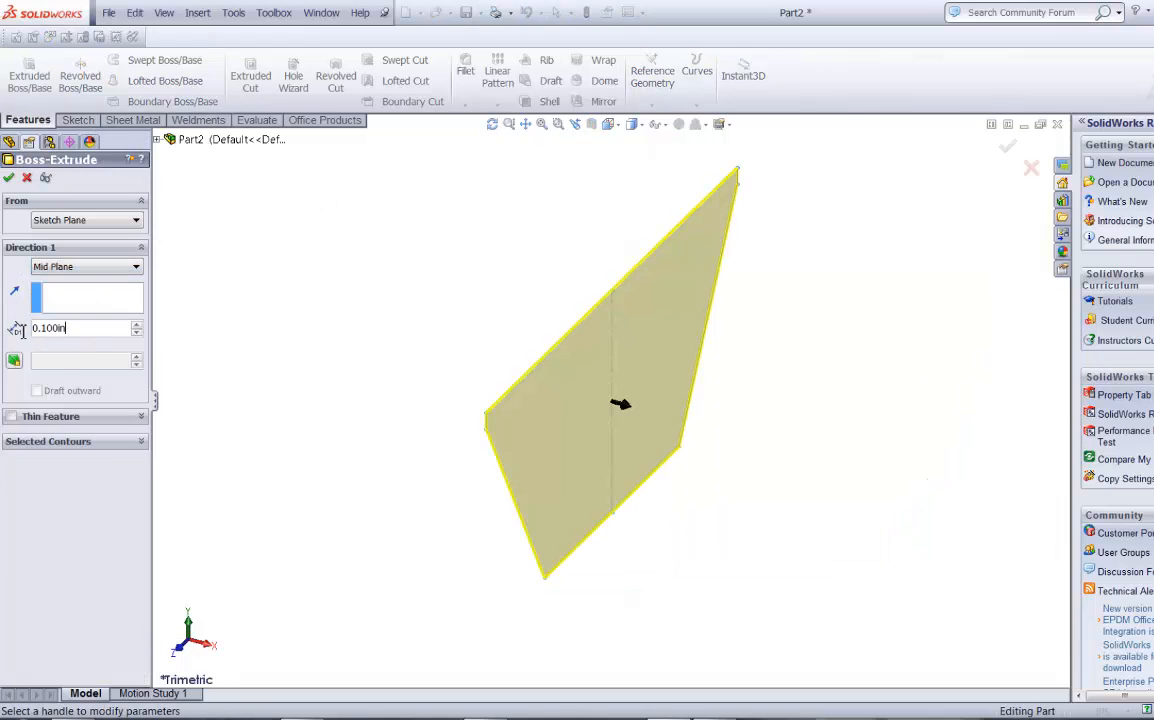
pyautogui.write('95')
pyautogui.press('Return')
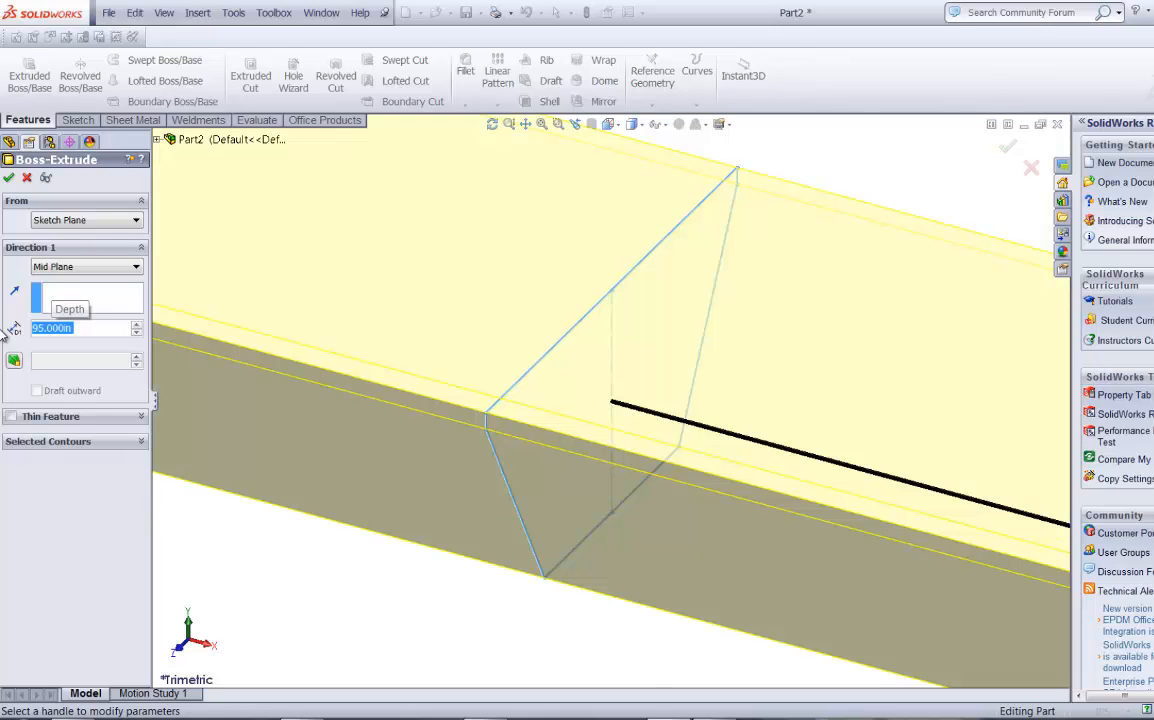
pyautogui.click(9, 178)
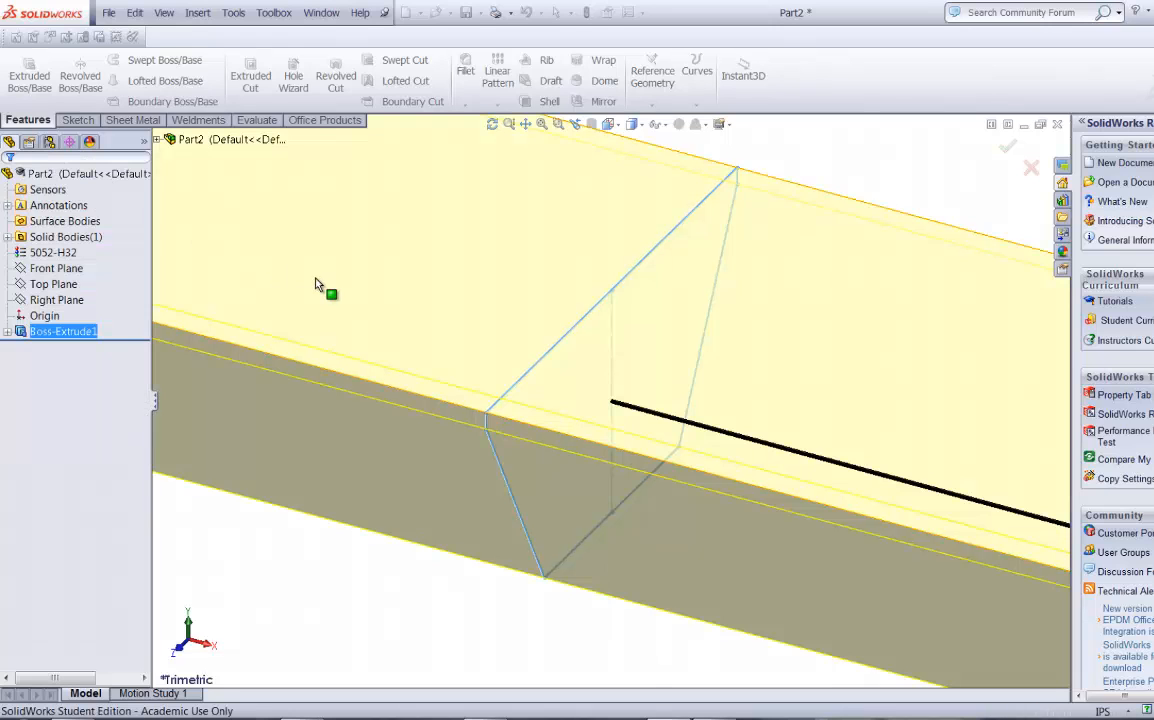
pyautogui.press('f')
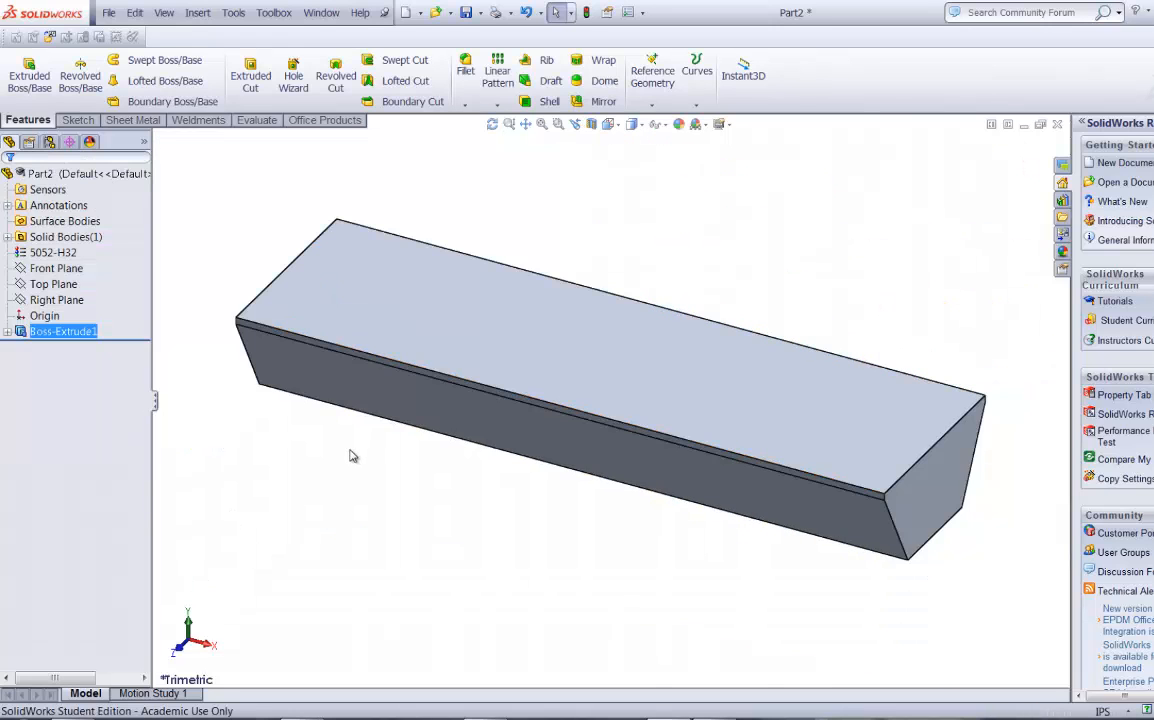
# On the Front Plane, sketch a closed right triangle about 12.5 in tall at the body's right end, below the upper lip.
pyautogui.click(56, 268)
pyautogui.click(88, 252)
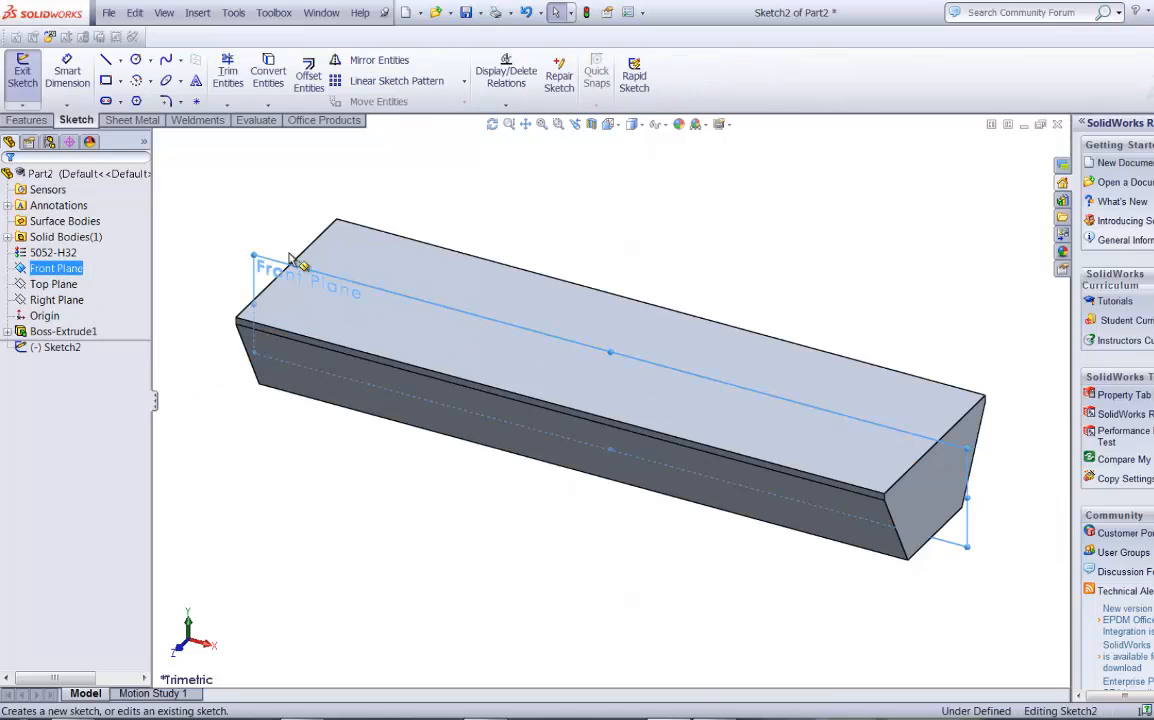
pyautogui.click(609, 124)
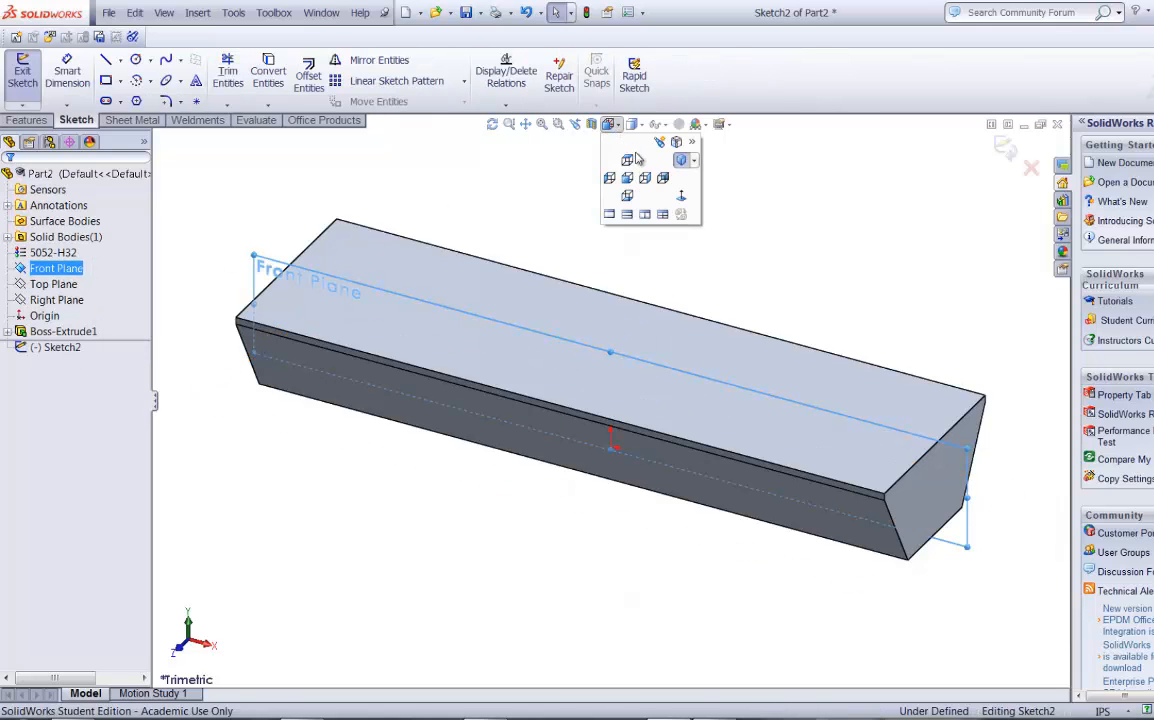
pyautogui.click(681, 197)
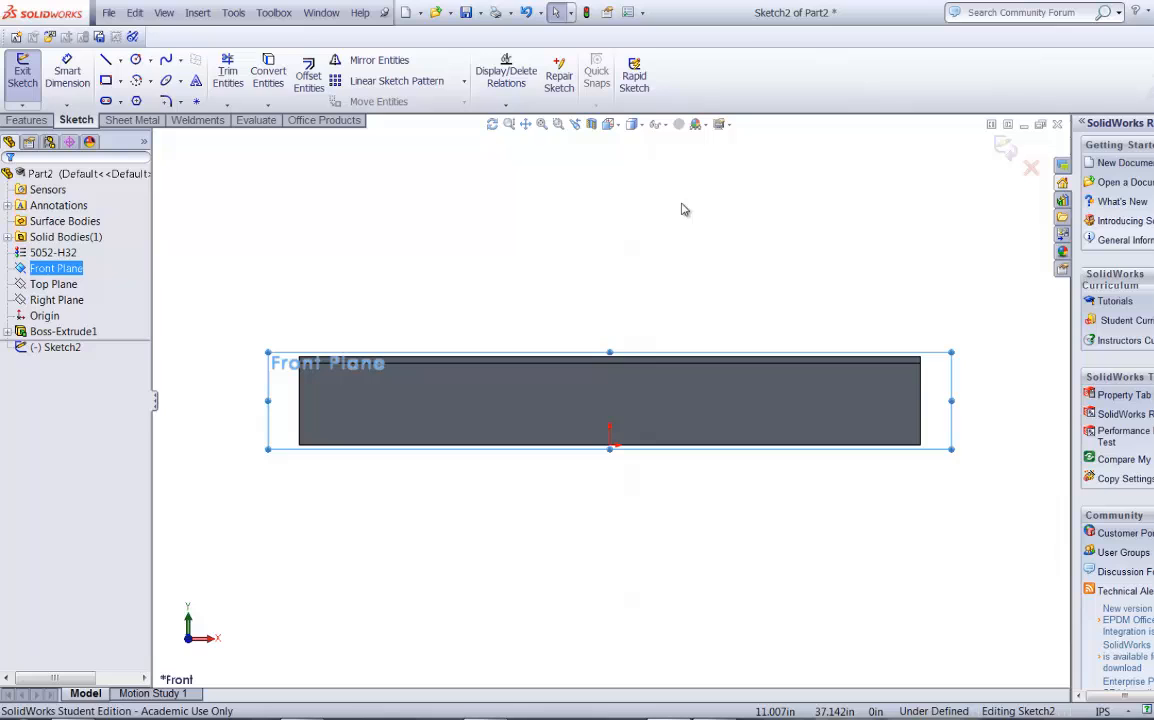
pyautogui.click(106, 62)
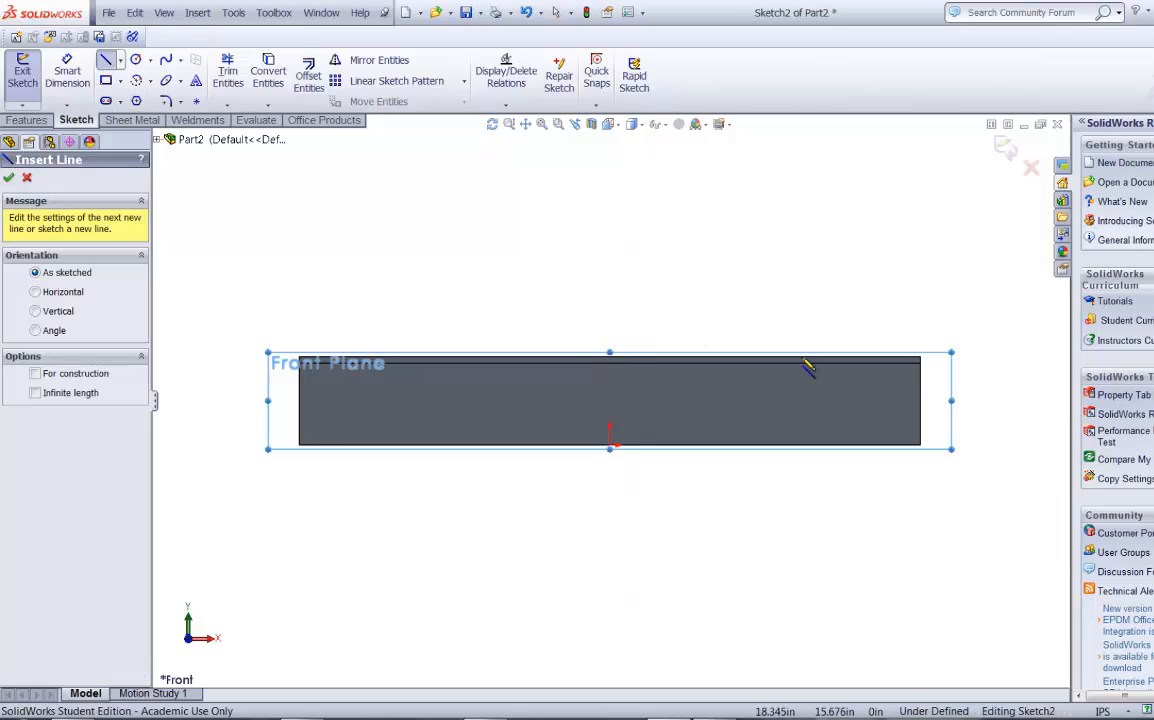
pyautogui.click(920, 363)
pyautogui.click(815, 437)
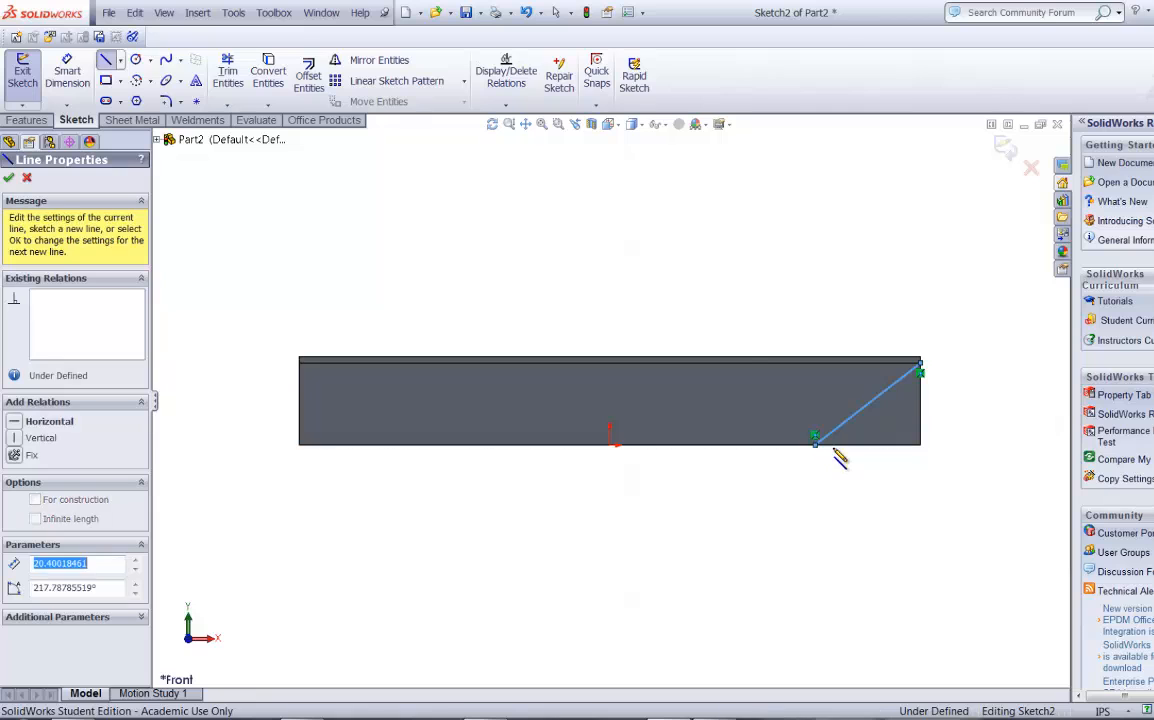
pyautogui.click(920, 445)
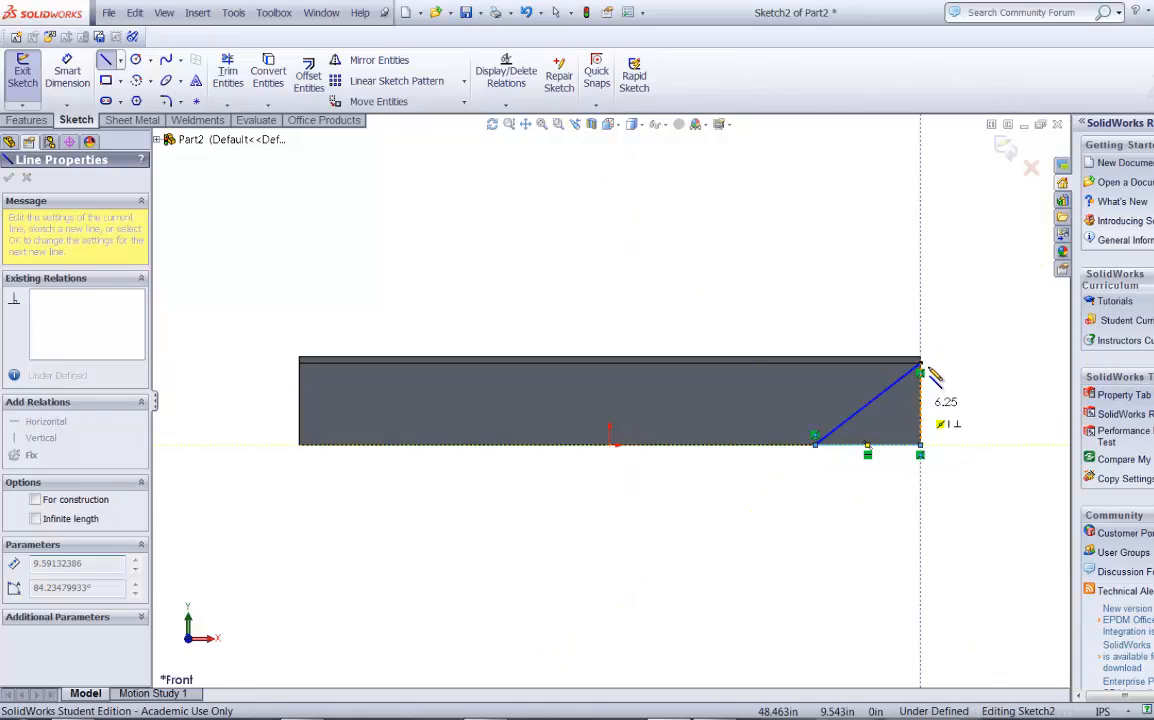
pyautogui.click(920, 363)
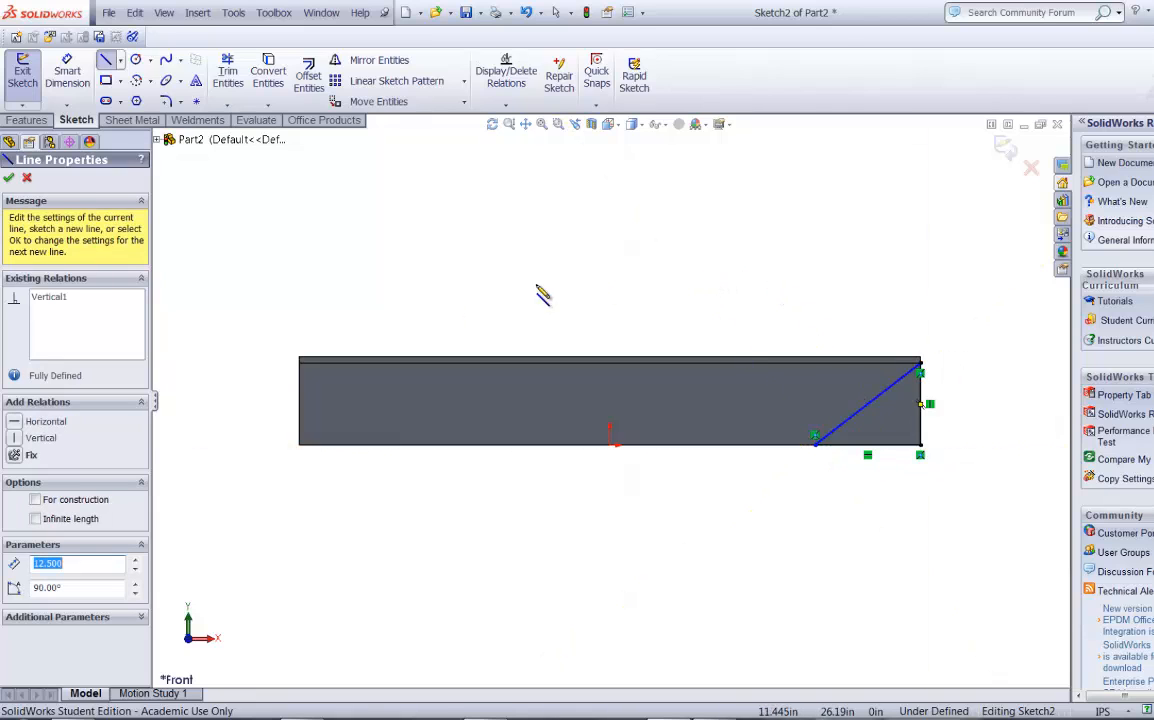
# Sketch a matching right triangle at the body's left end, from the lip corner to the bottom edge, about 16.56 in wide.
pyautogui.click(300, 358)
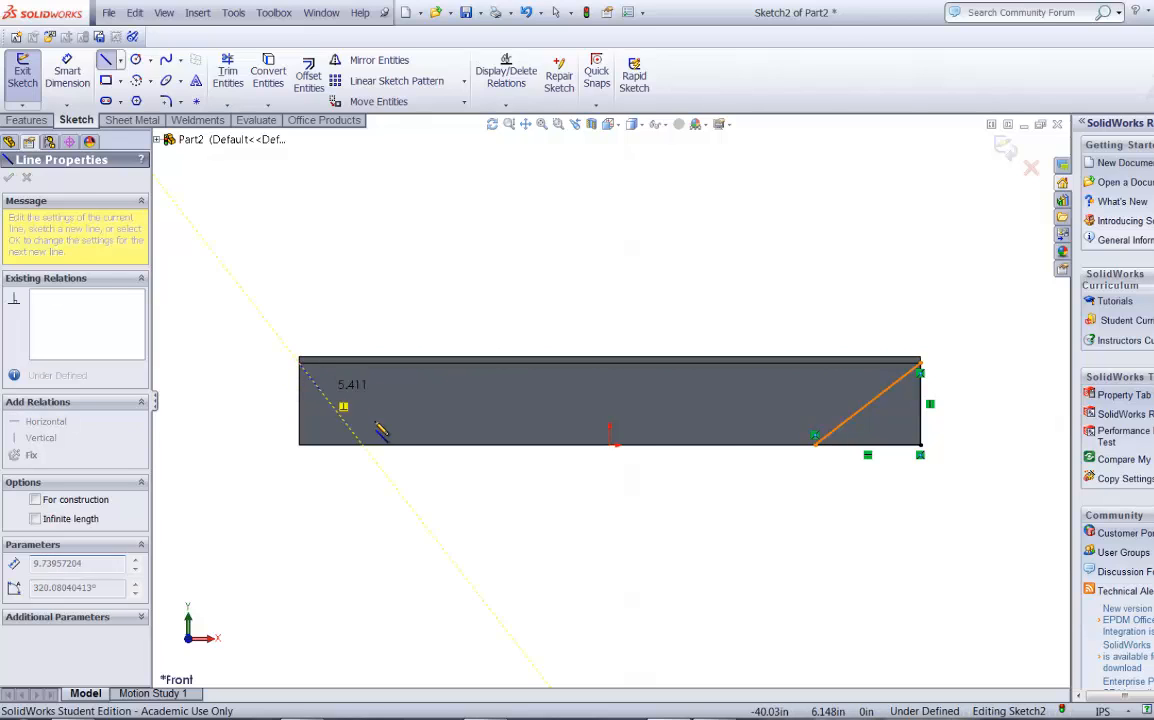
pyautogui.click(407, 437)
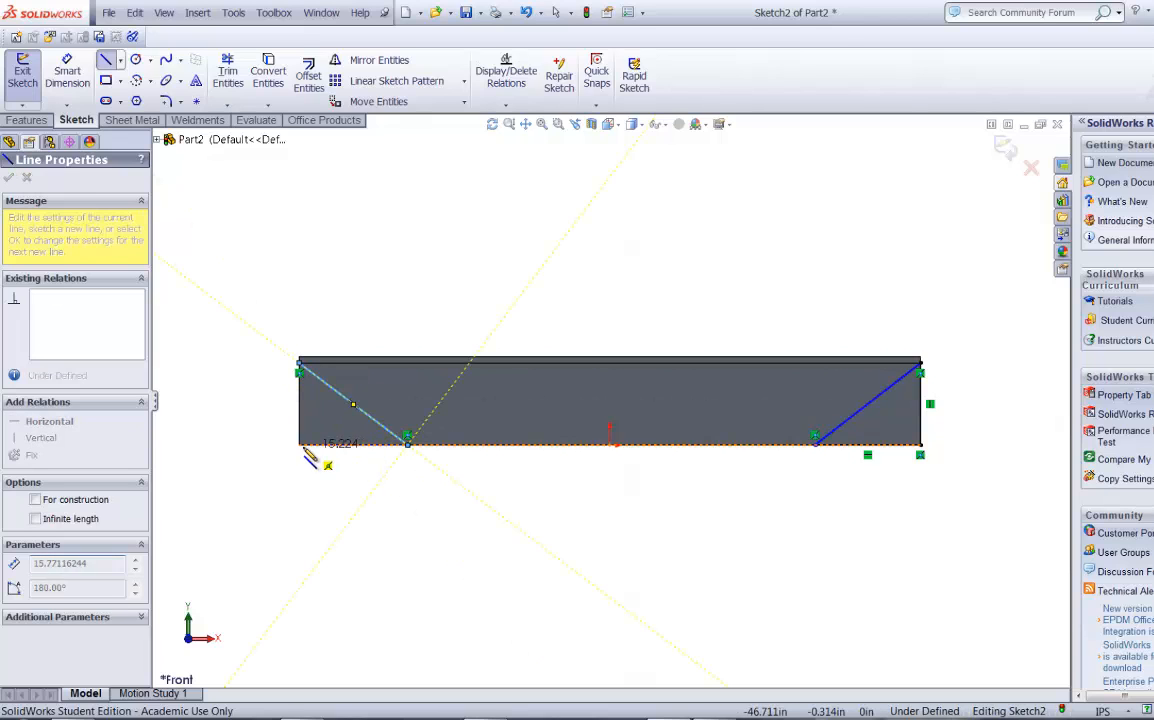
pyautogui.click(299, 445)
pyautogui.click(300, 362)
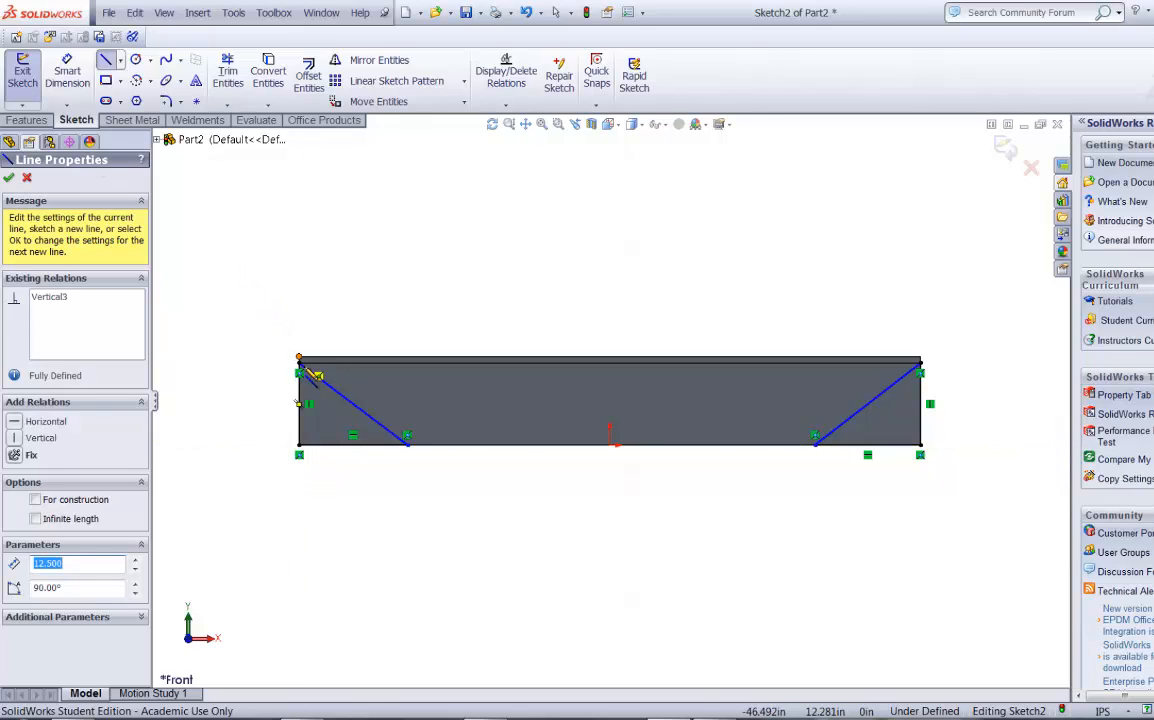
pyautogui.press('Escape')
# Make the horizontal bottom lines of the two triangles equal in length.
pyautogui.click(362, 446)
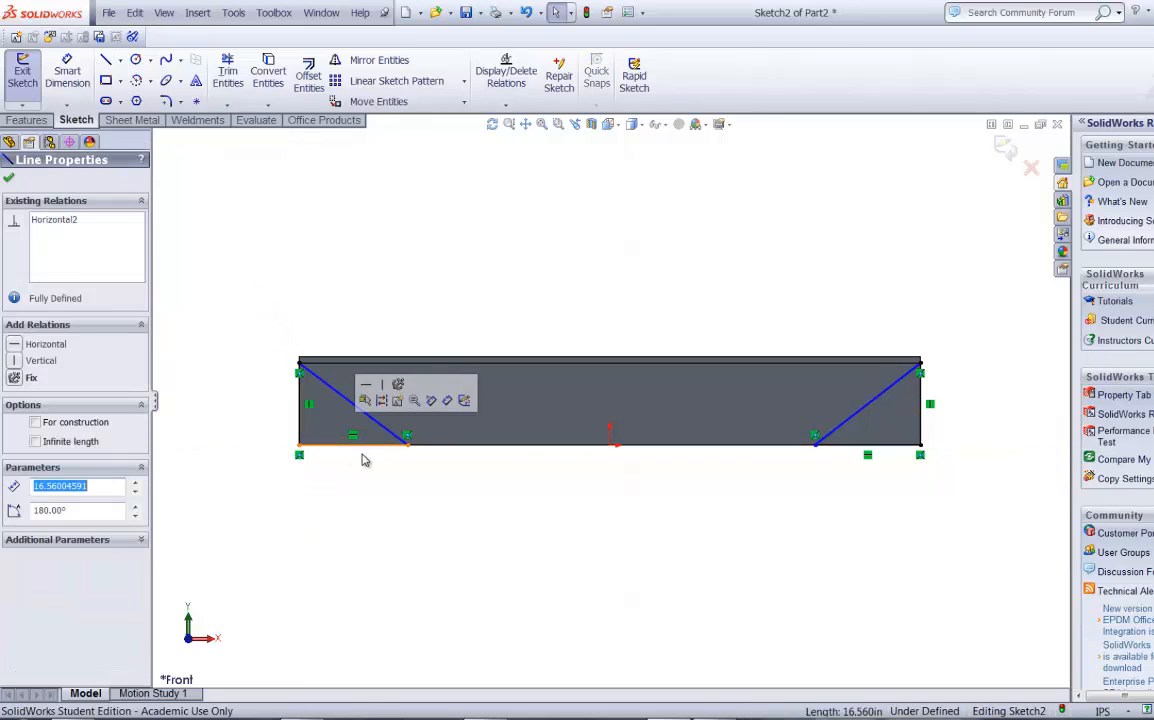
pyautogui.keyDown('ctrl'); pyautogui.click(843, 446); pyautogui.keyUp('ctrl')
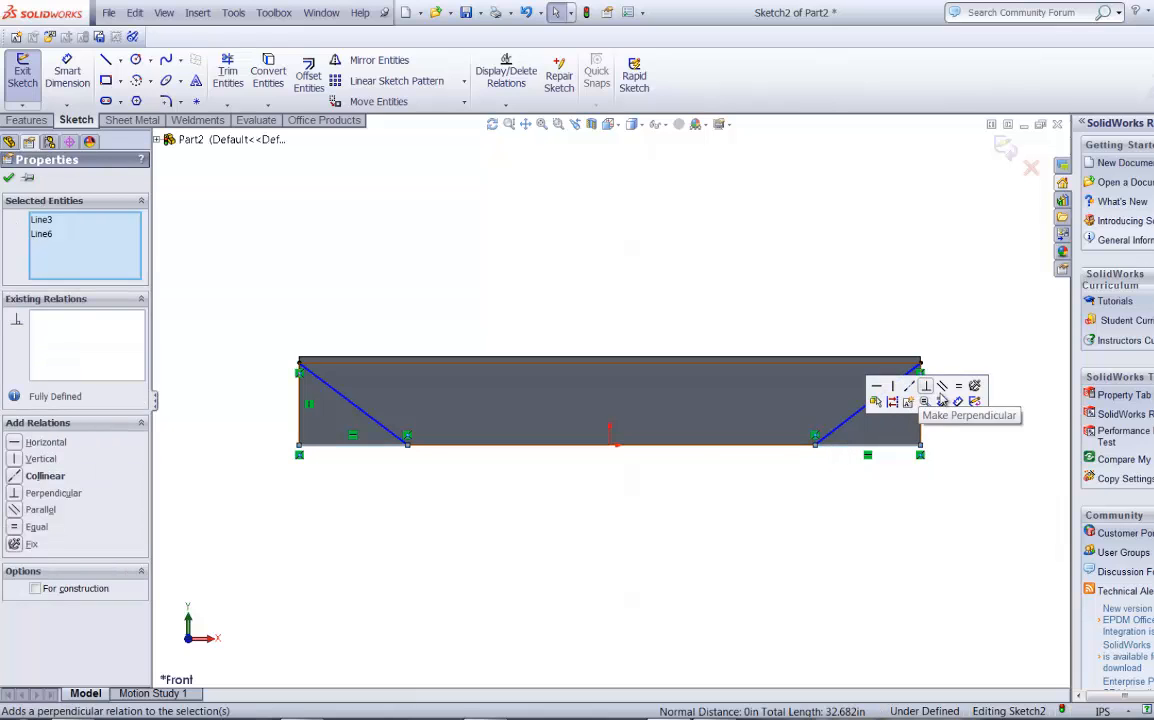
pyautogui.click(958, 387)
# Dimension the distance between the triangles' inner bottom corners at 65 in and finish the sketch.
pyautogui.click(67, 72)
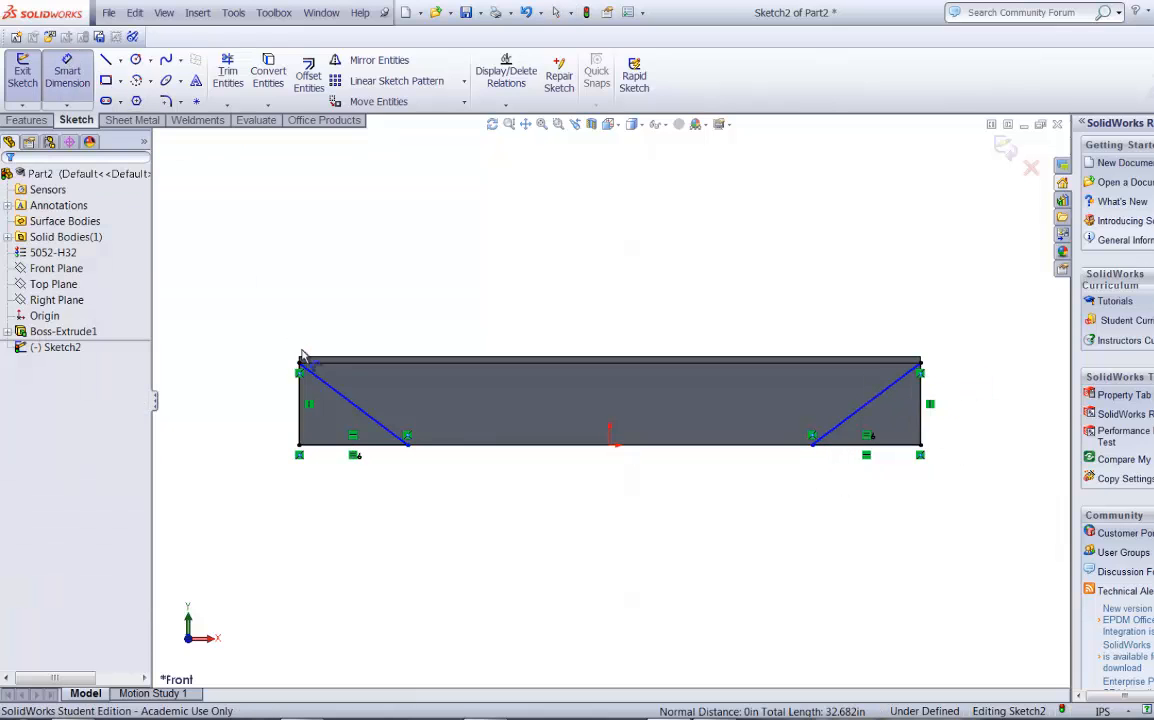
pyautogui.click(408, 441)
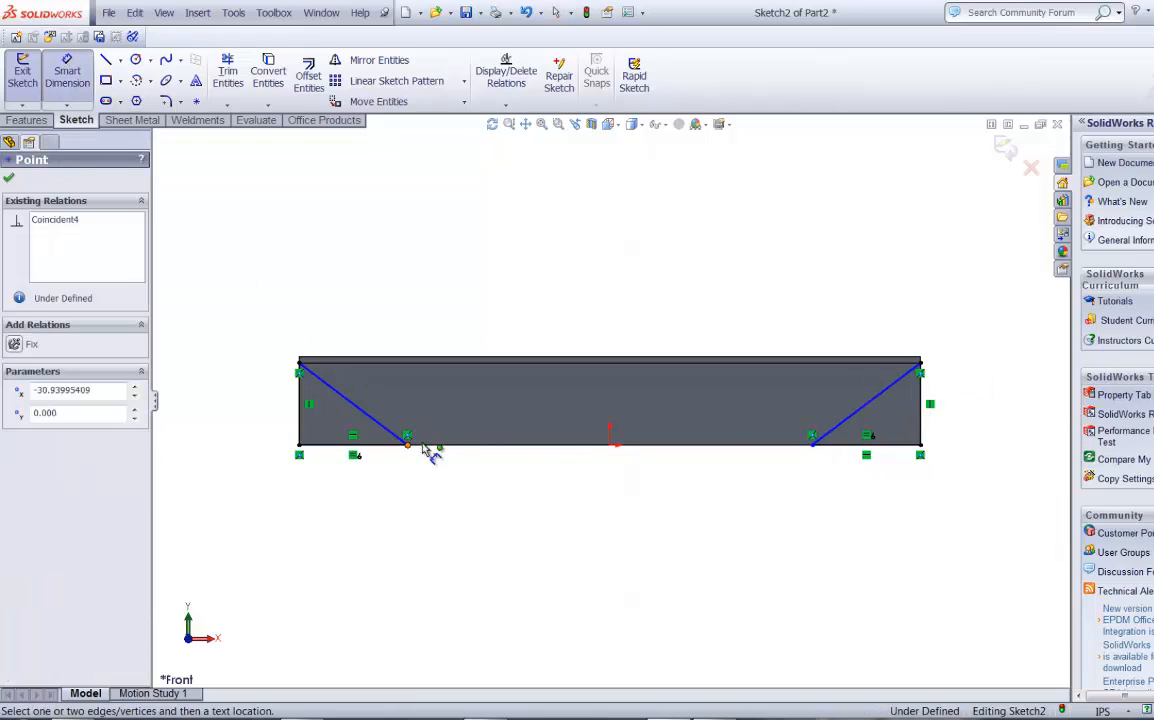
pyautogui.click(814, 446)
pyautogui.click(619, 503)
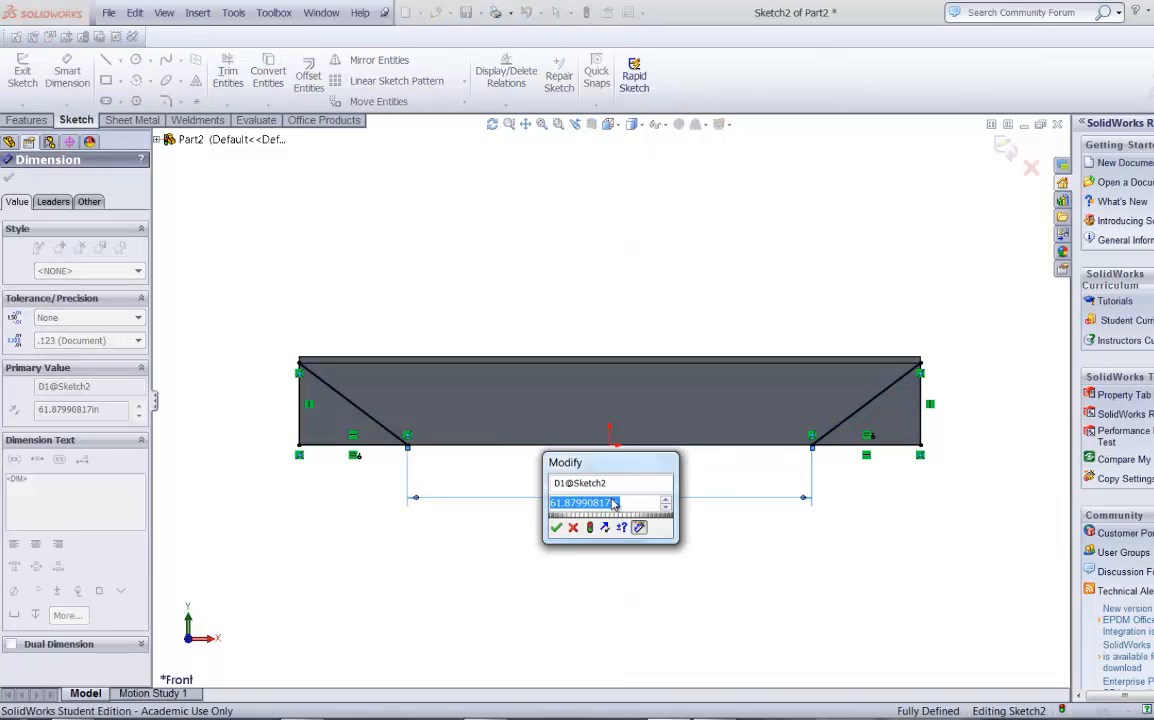
pyautogui.write('65')
pyautogui.press('Return')
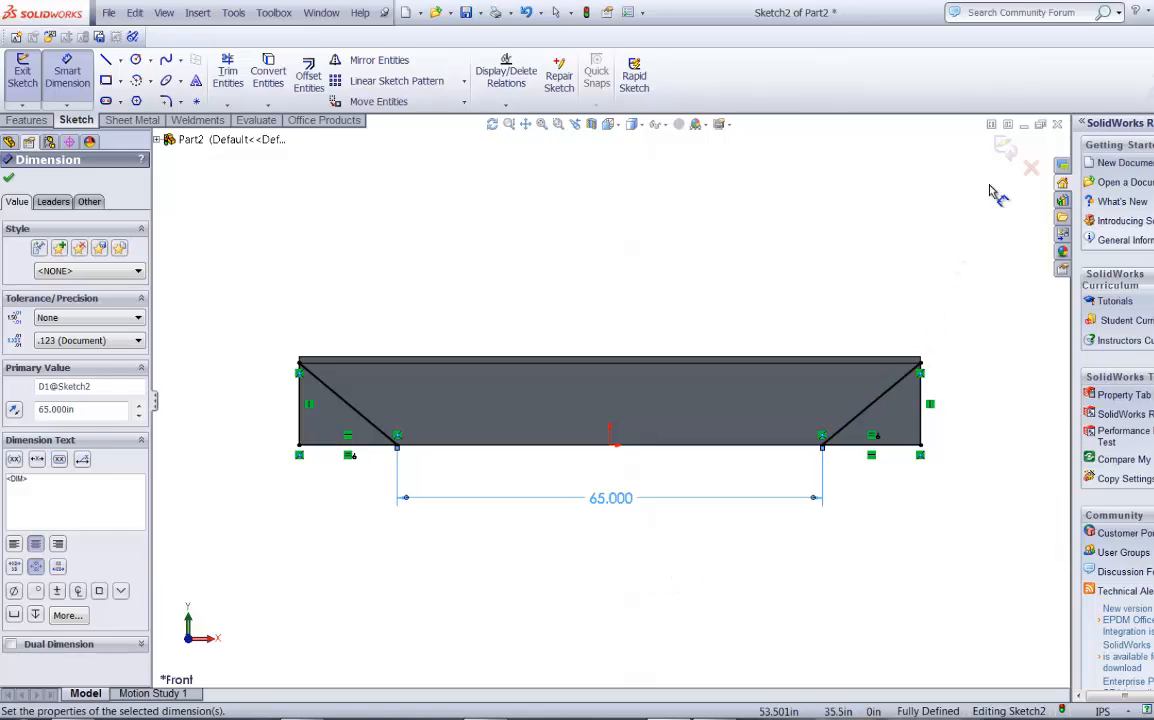
pyautogui.click(1003, 149)
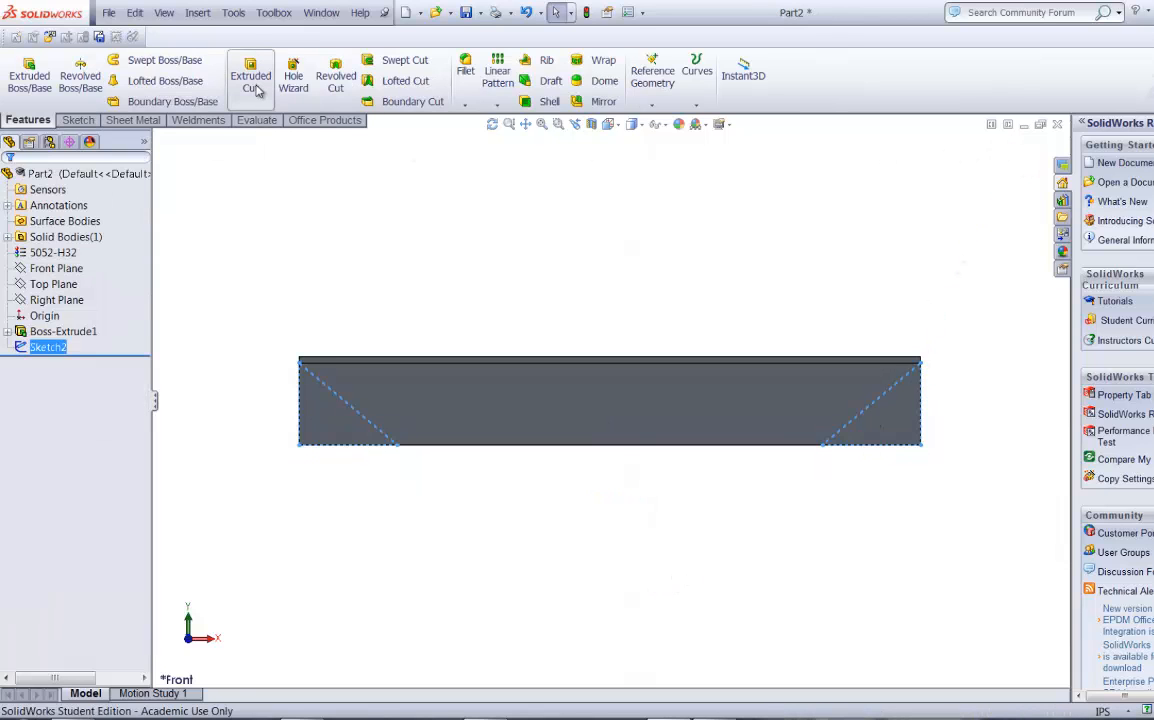
# Cut both triangles out of the body with an Extruded Cut set to Through All in both directions.
pyautogui.click(252, 84)
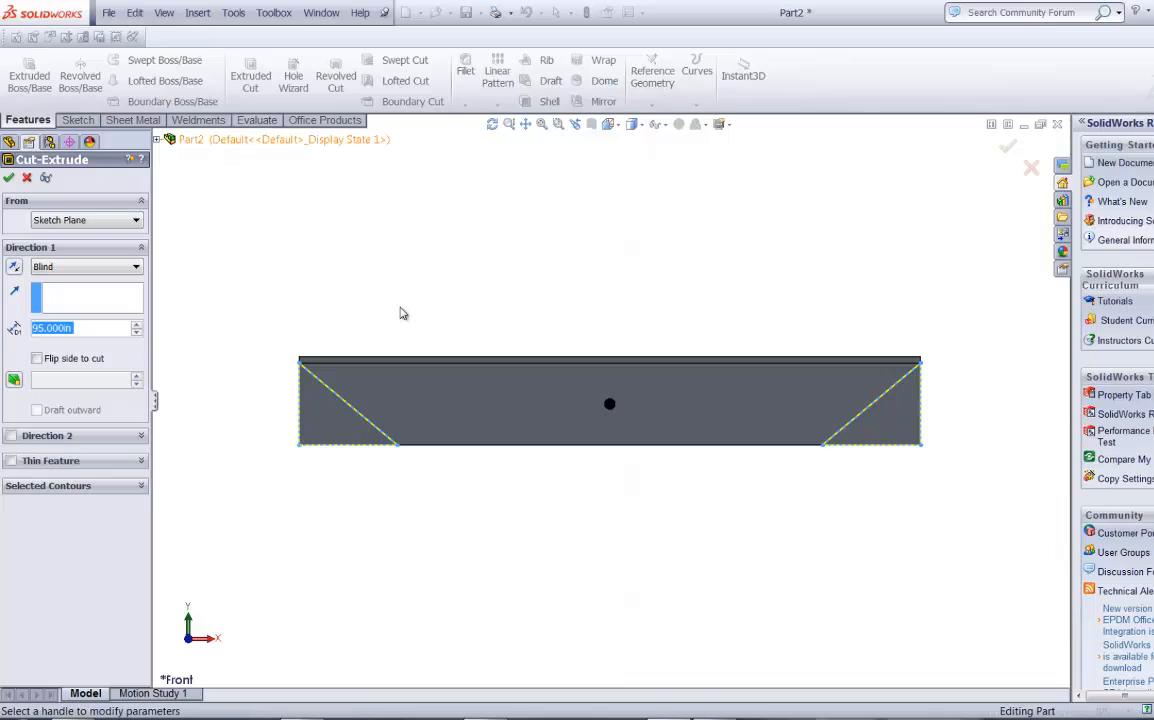
pyautogui.moveTo(491, 292); pyautogui.dragTo(219, 327, button='middle')
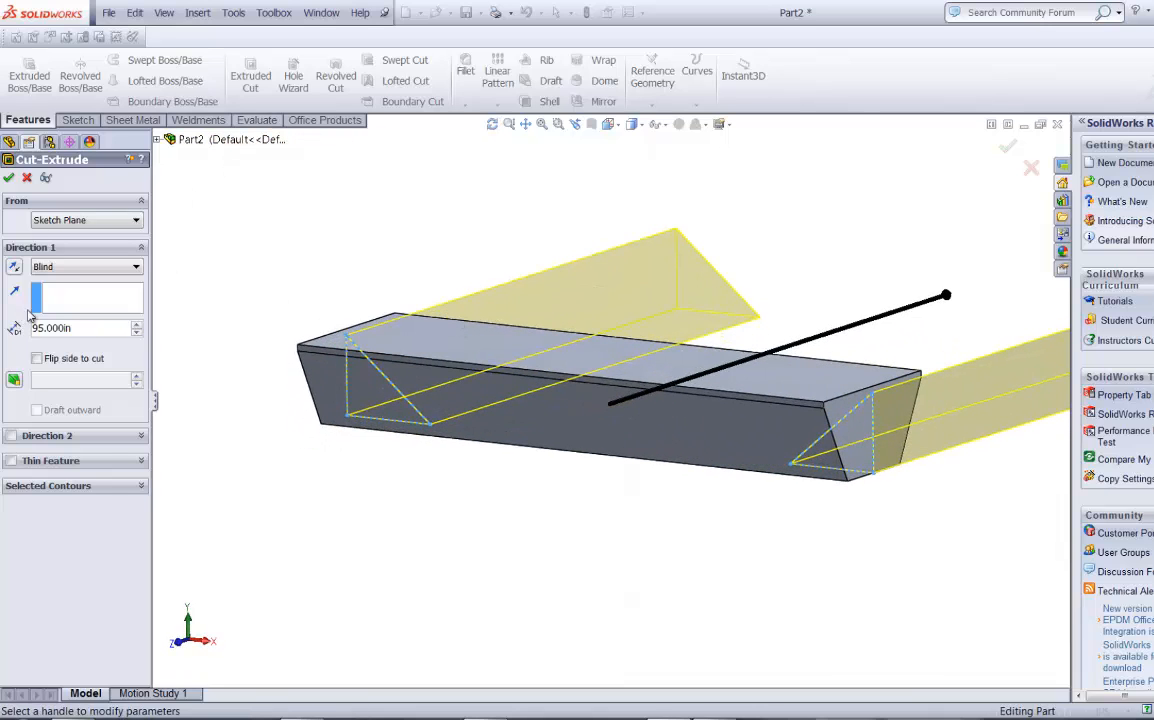
pyautogui.click(55, 268)
pyautogui.click(55, 290)
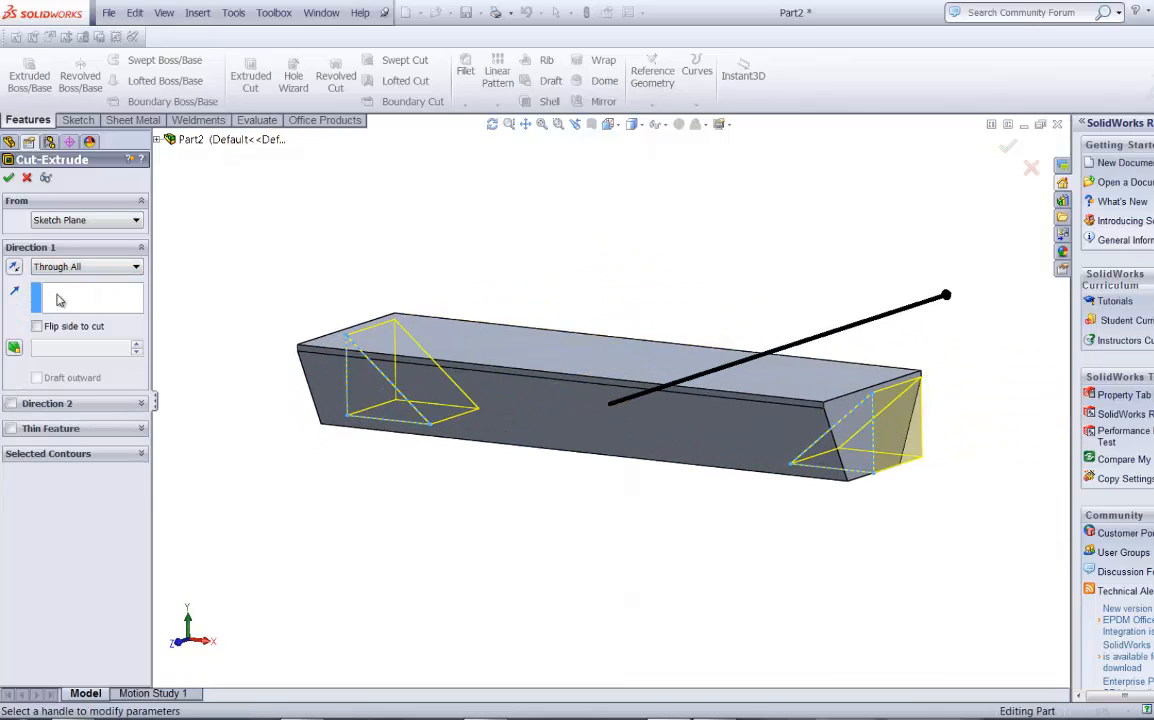
pyautogui.click(11, 403)
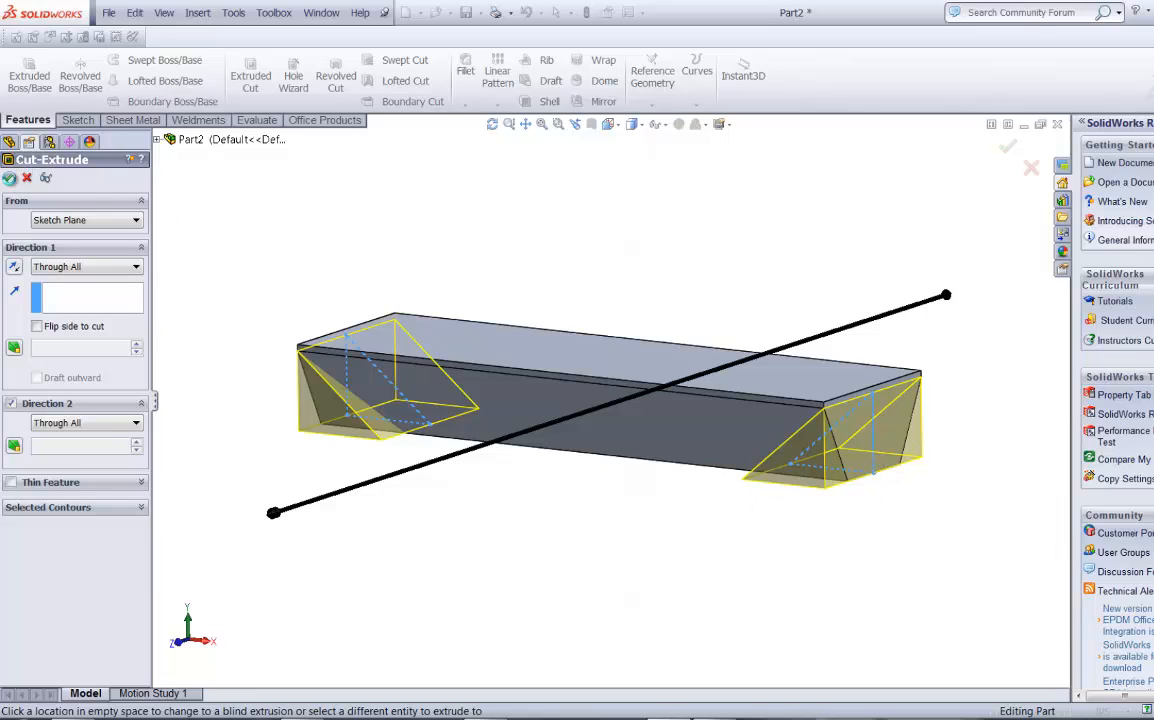
pyautogui.press('Return')
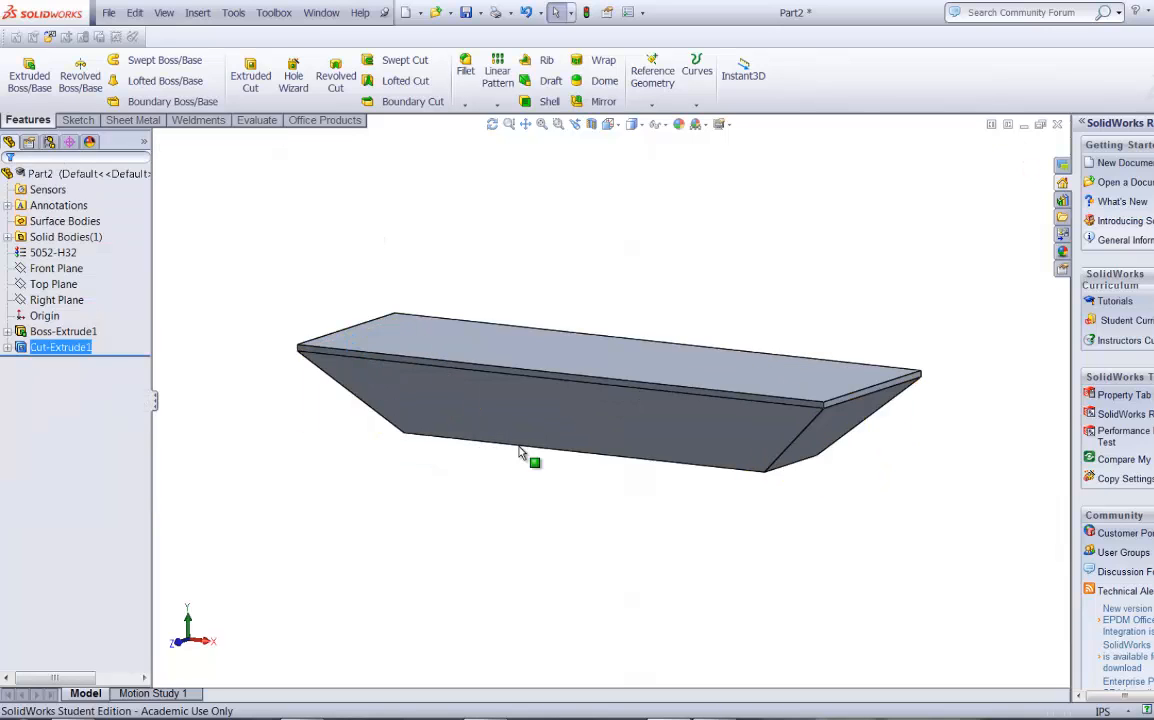
# On the solid's top face, sketch a closed right triangle across the front right corner, with its legs along the edges.
pyautogui.scroll(-3, 827, 432)
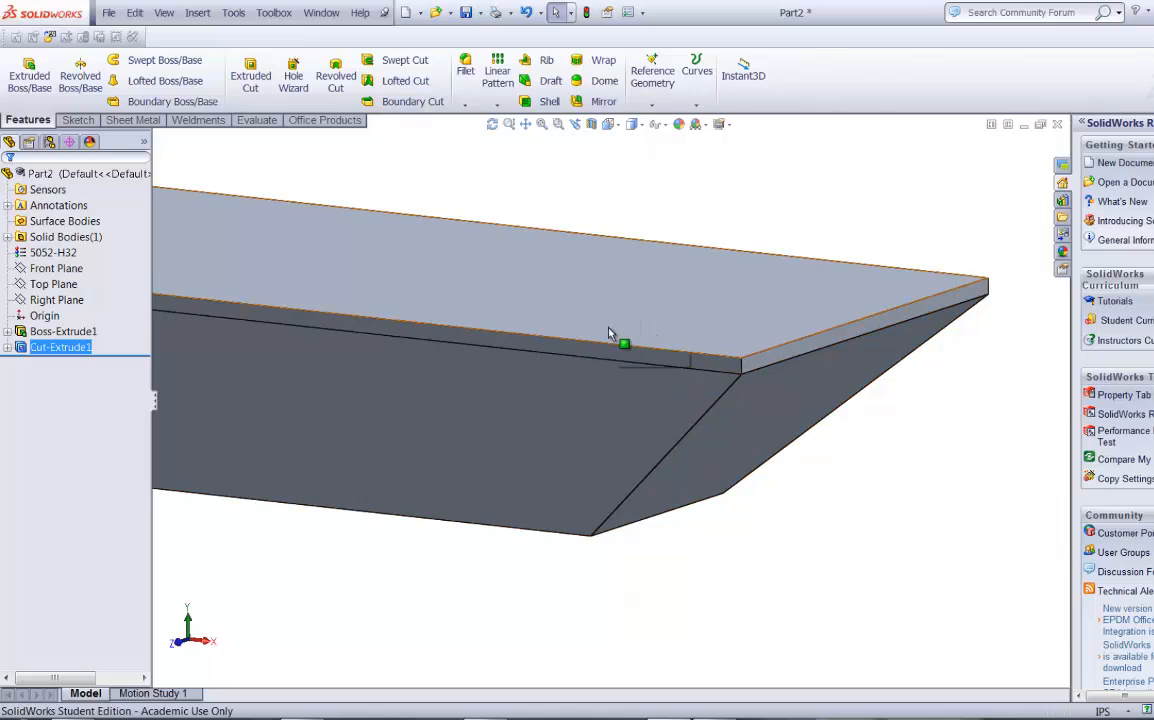
pyautogui.click(662, 322)
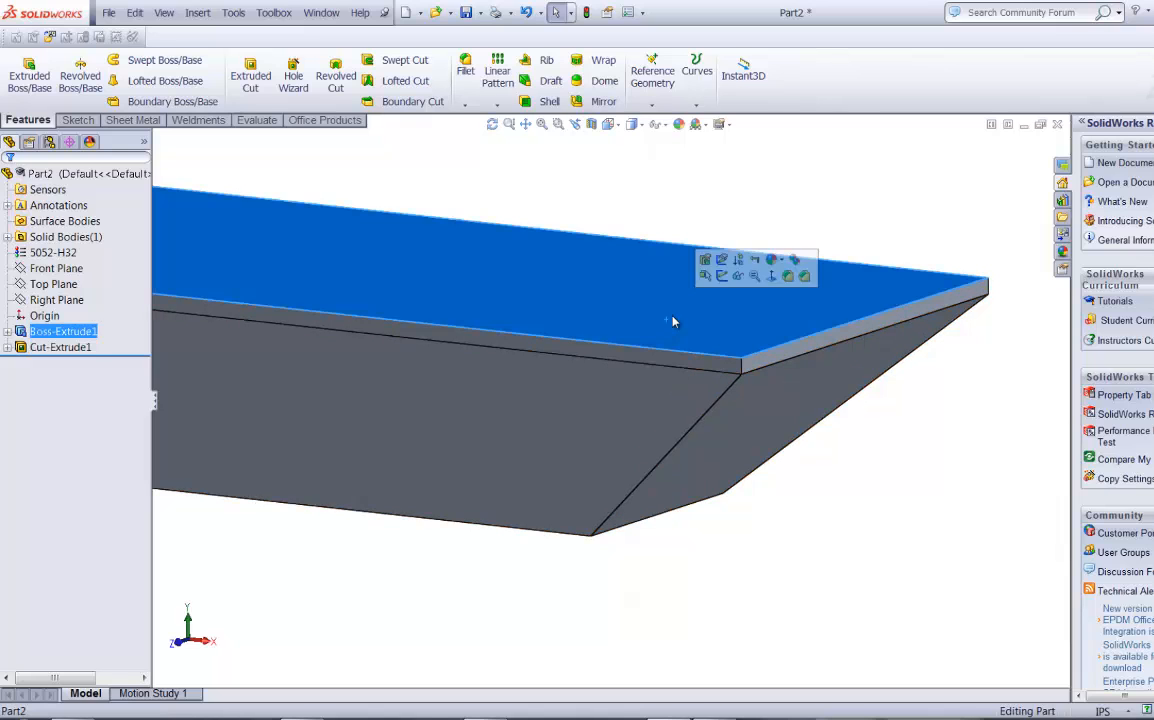
pyautogui.click(722, 277)
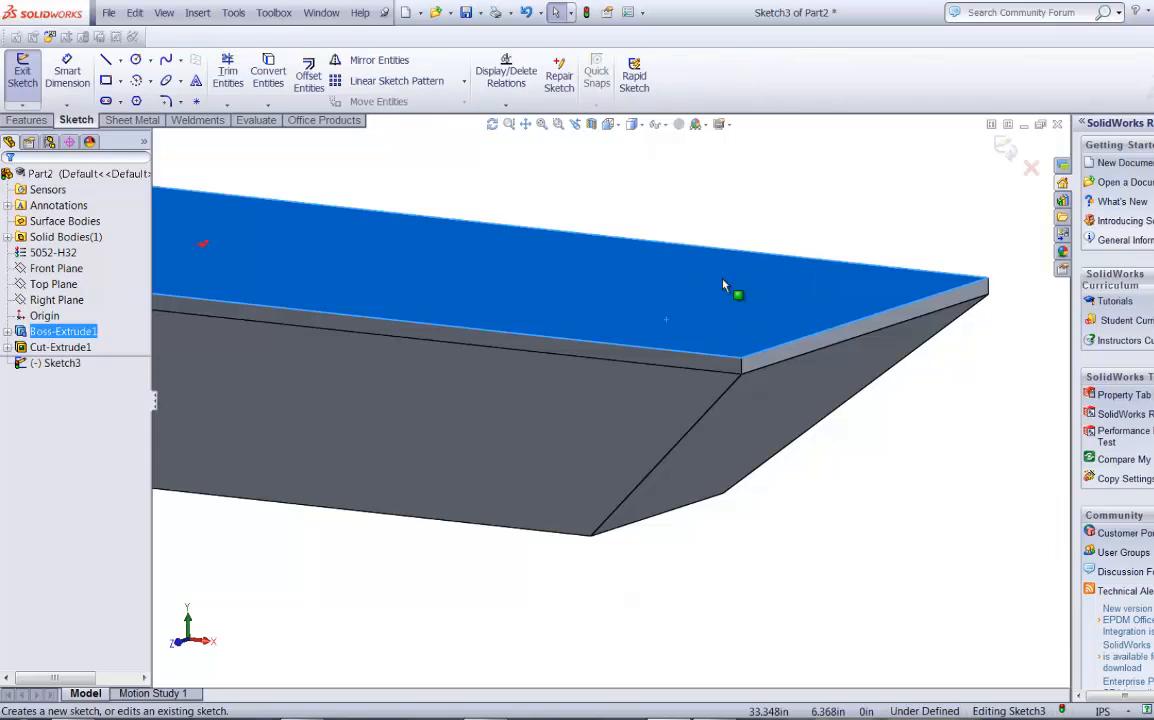
pyautogui.click(609, 125)
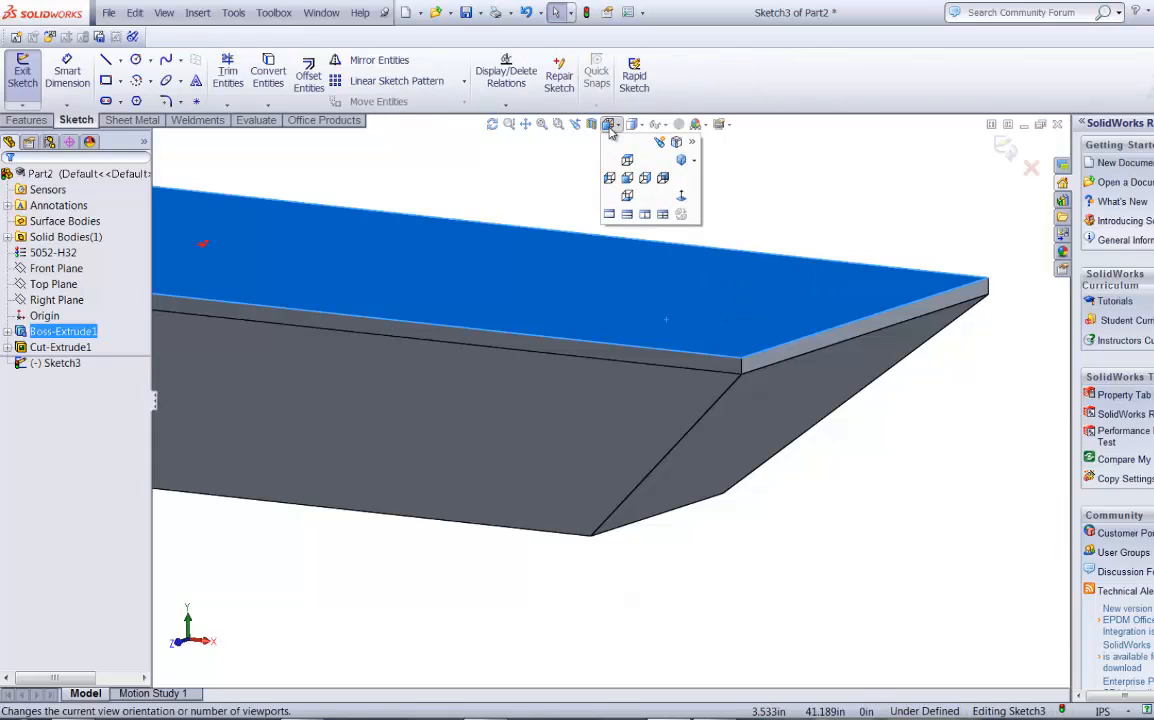
pyautogui.click(626, 166)
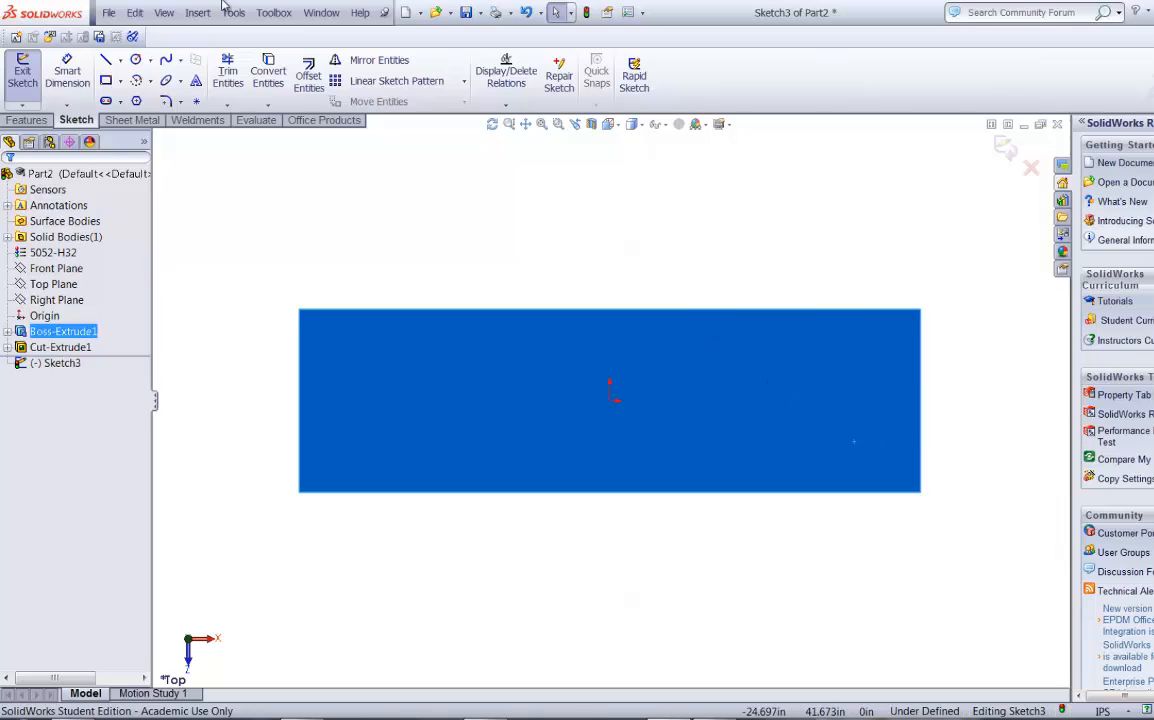
pyautogui.click(105, 60)
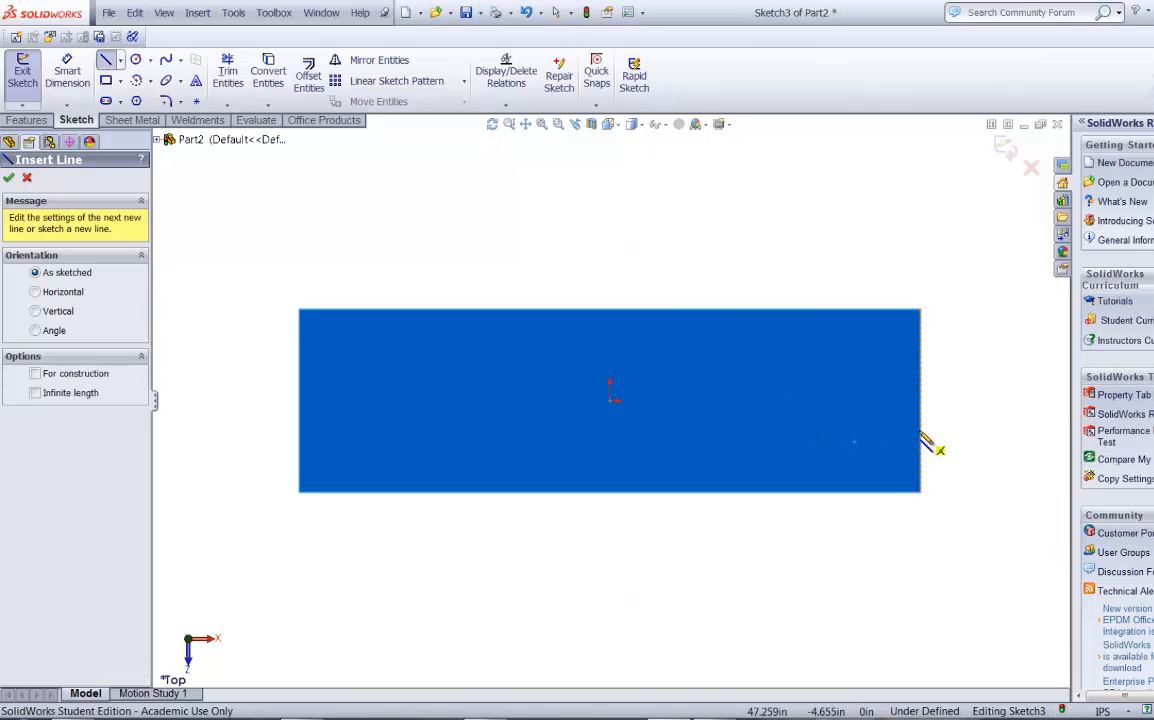
pyautogui.moveTo(920, 431)
pyautogui.mouseDown()
pyautogui.moveTo(819, 496)
pyautogui.moveTo(814, 488)
pyautogui.mouseUp()
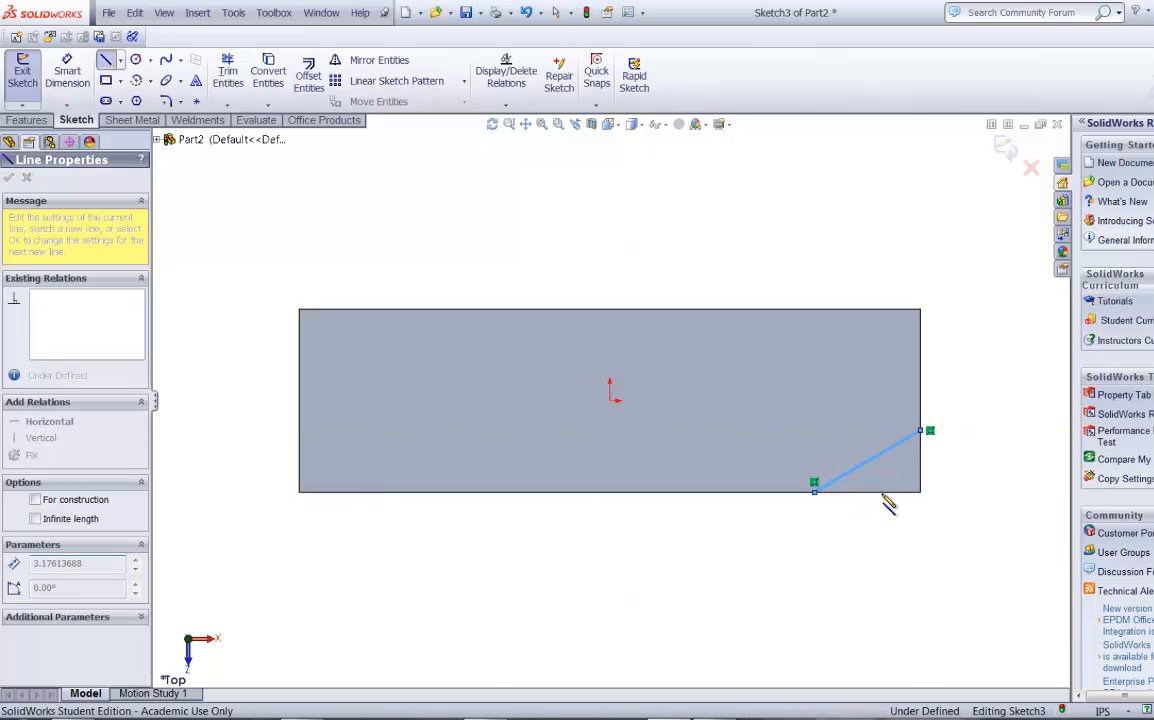
pyautogui.click(921, 492)
pyautogui.click(922, 432)
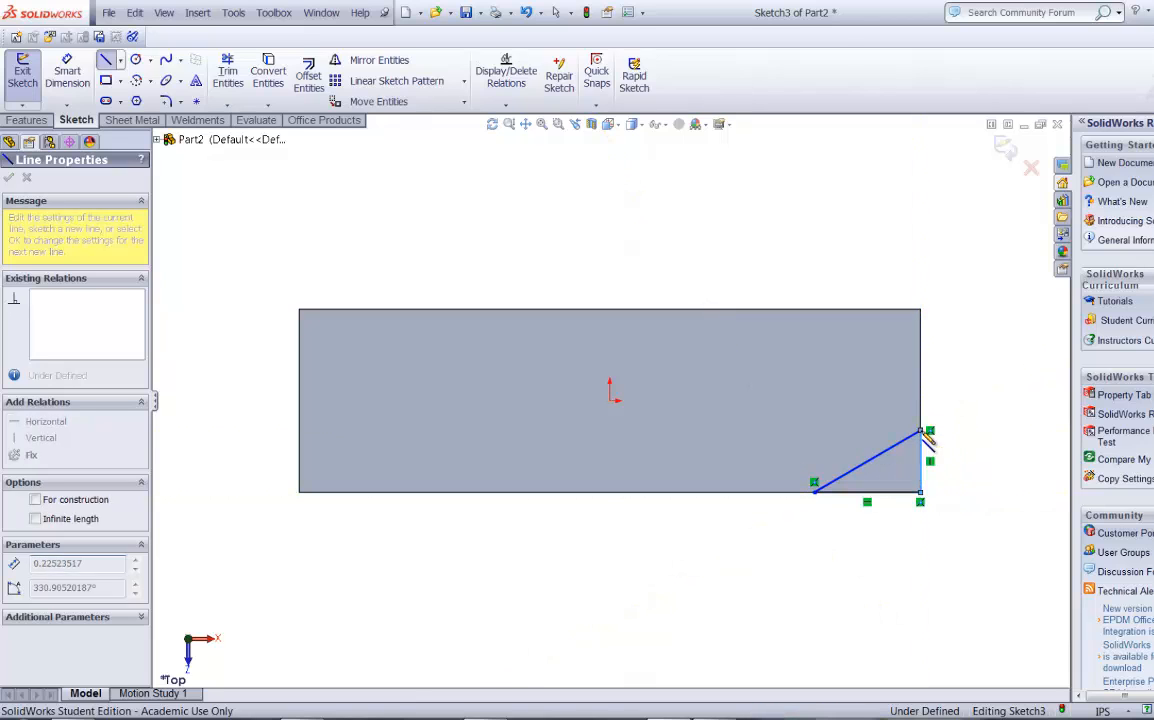
pyautogui.press('Escape')
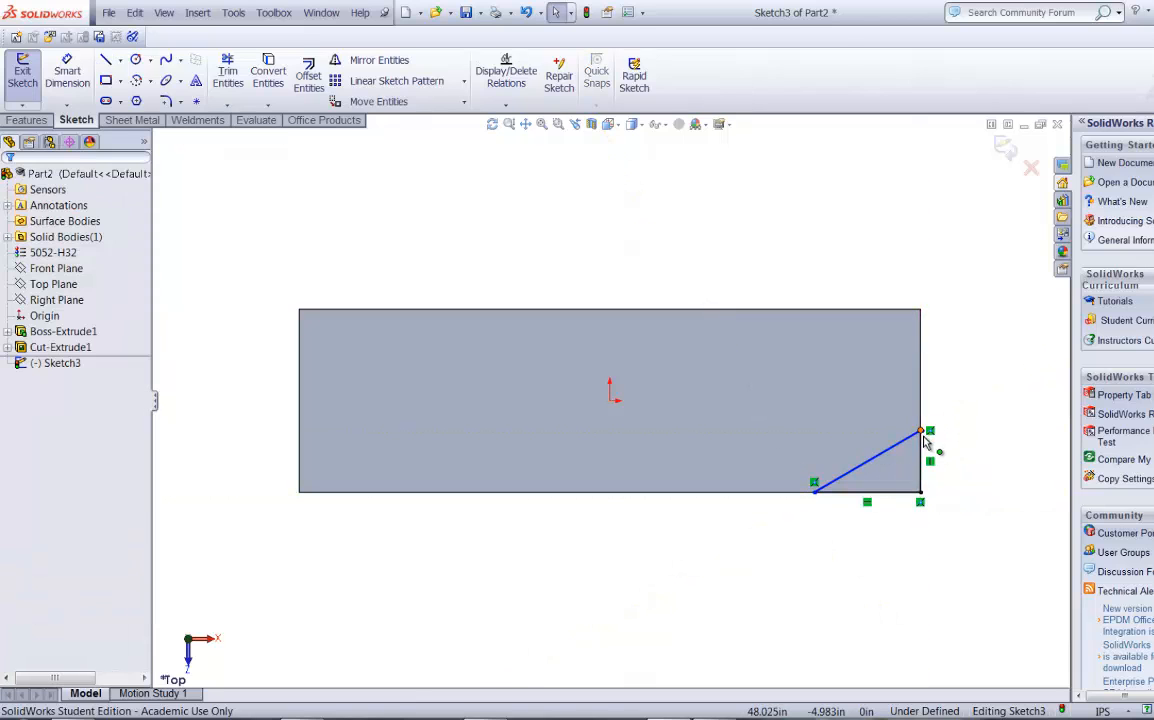
# Change the model's display style to Hidden Lines Visible.
pyautogui.scroll(-5, 925, 443)
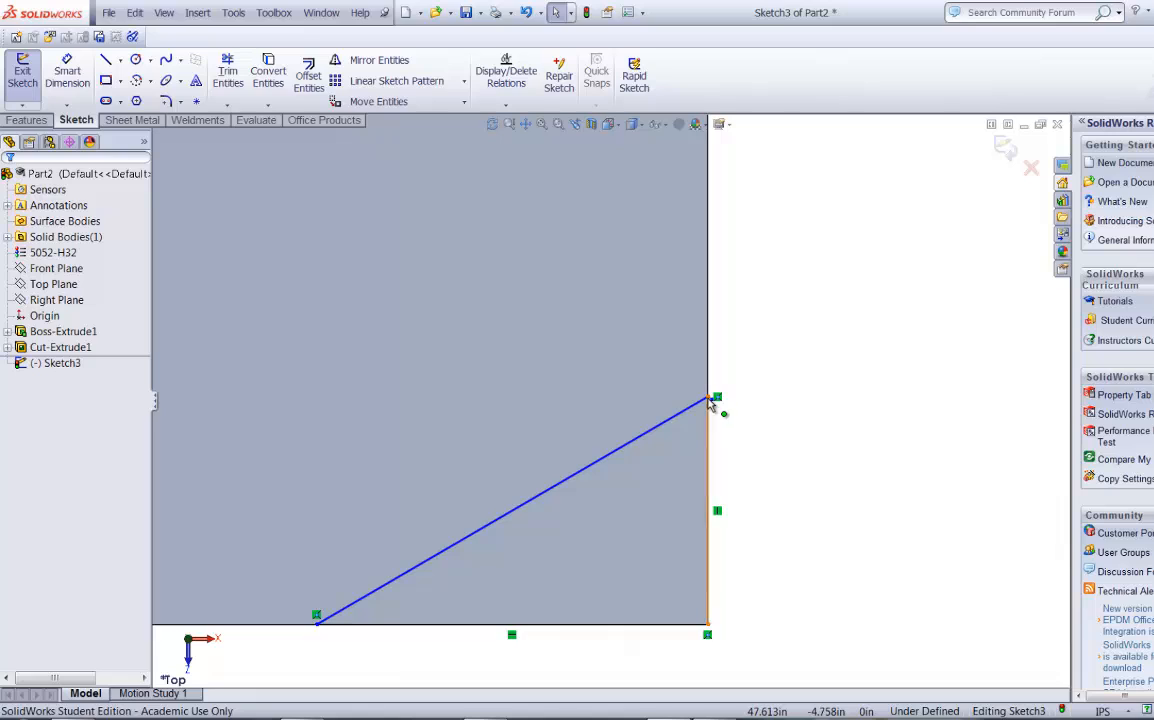
pyautogui.click(634, 126)
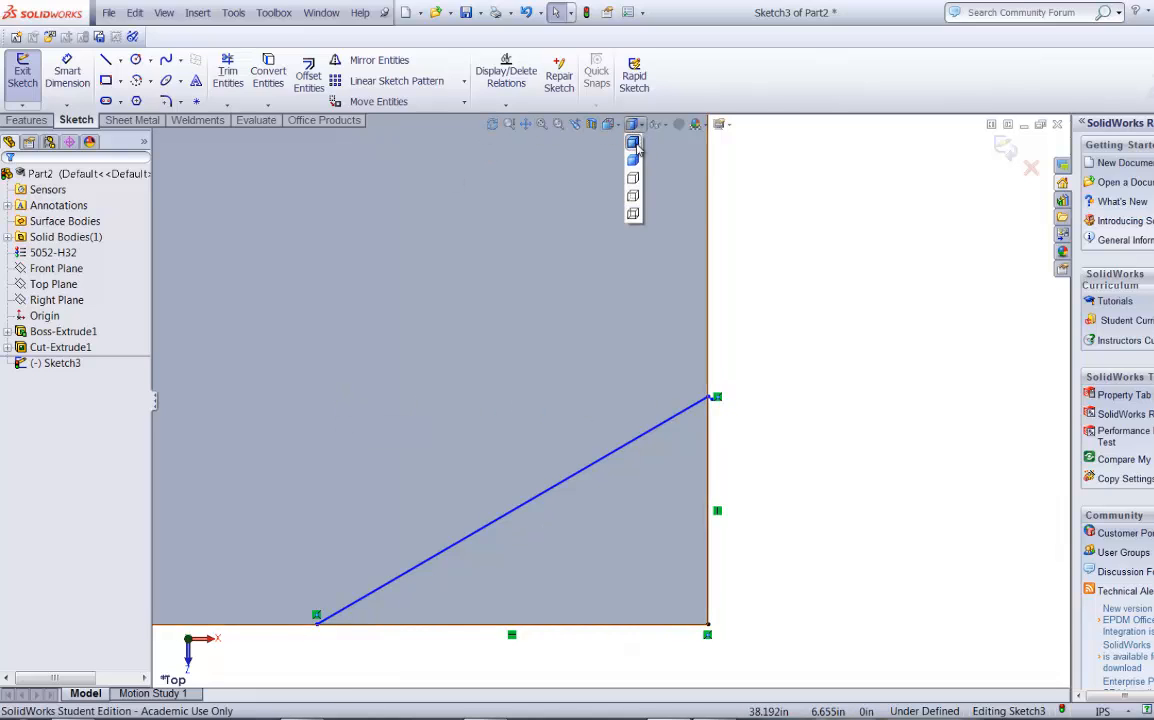
pyautogui.click(632, 197)
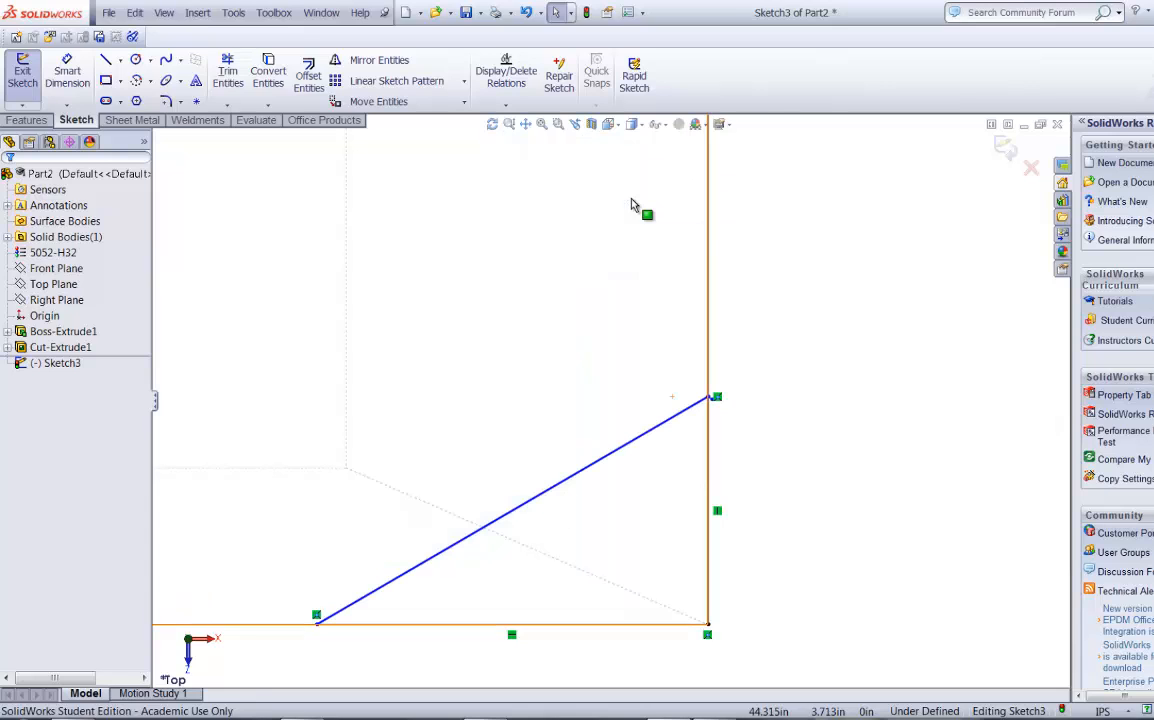
pyautogui.scroll(5, 825, 276)
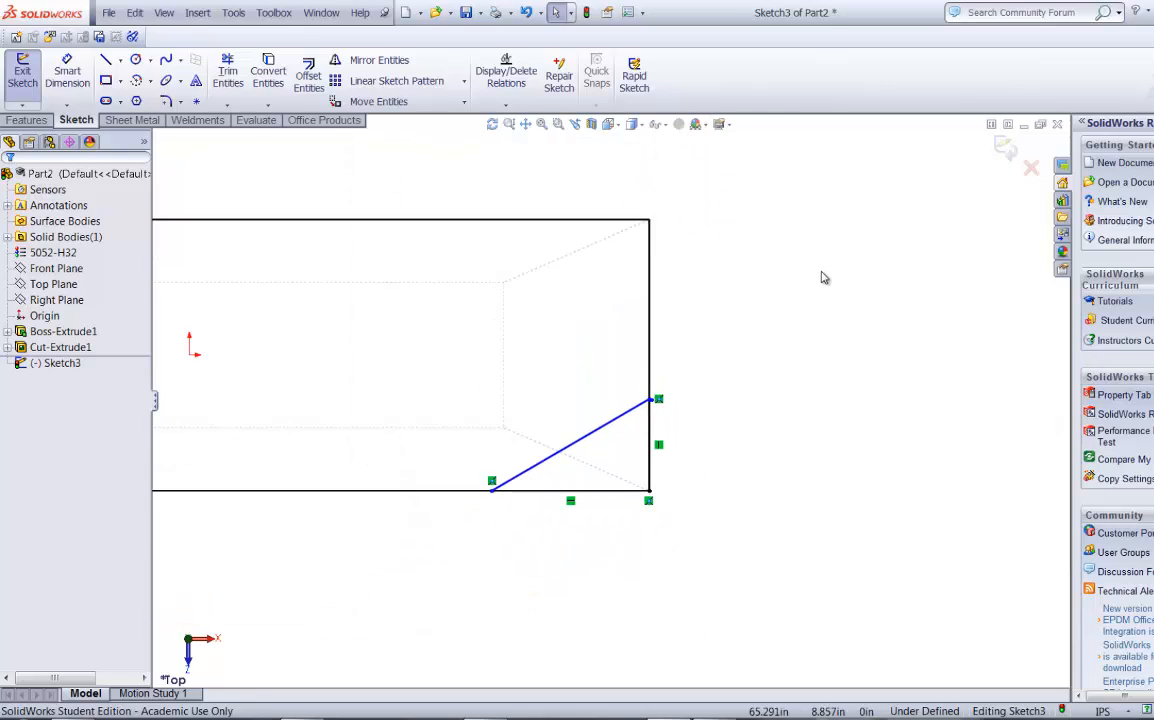
# Make the triangle's end-edge corner coincident with the hidden long bottom edge, and its front-edge corner coincident with the hidden bottom end edge.
pyautogui.click(643, 401)
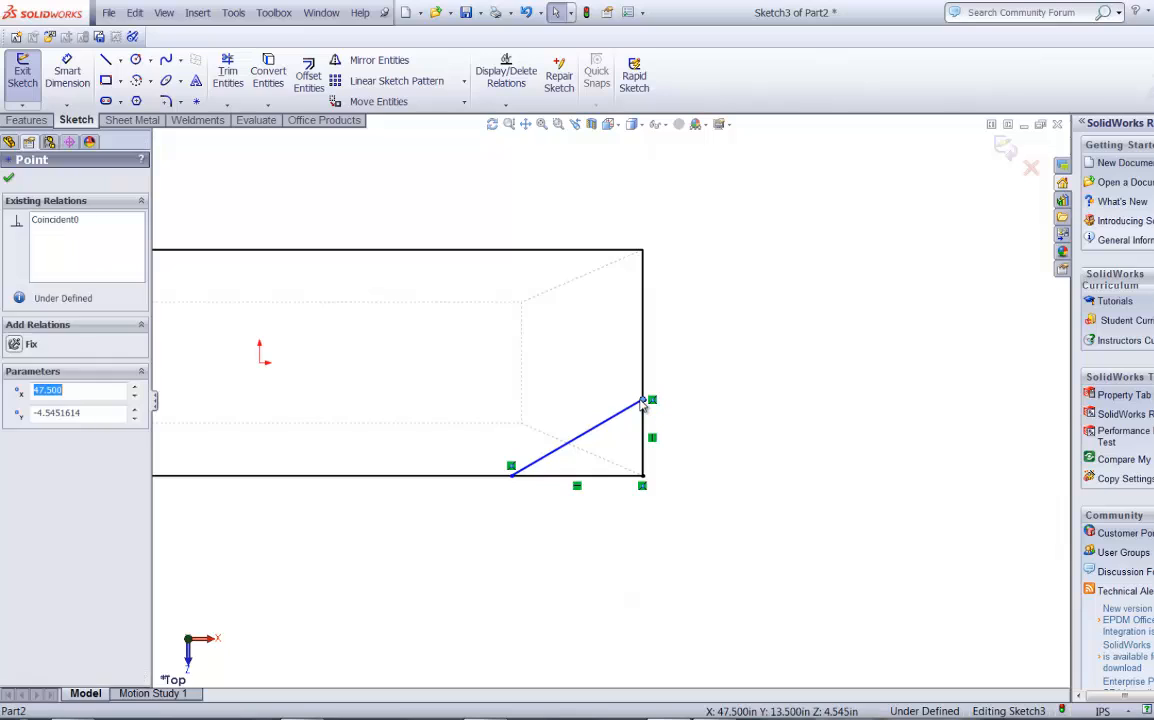
pyautogui.keyDown('ctrl'); pyautogui.click(501, 426); pyautogui.keyUp('ctrl')
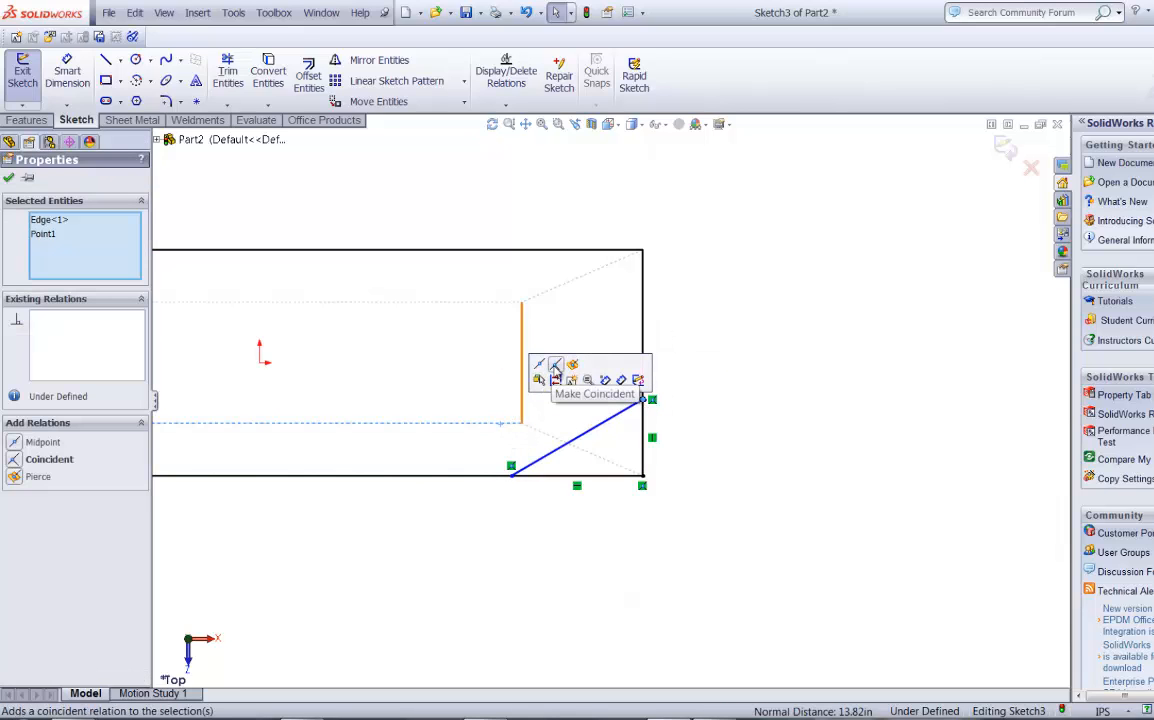
pyautogui.click(556, 368)
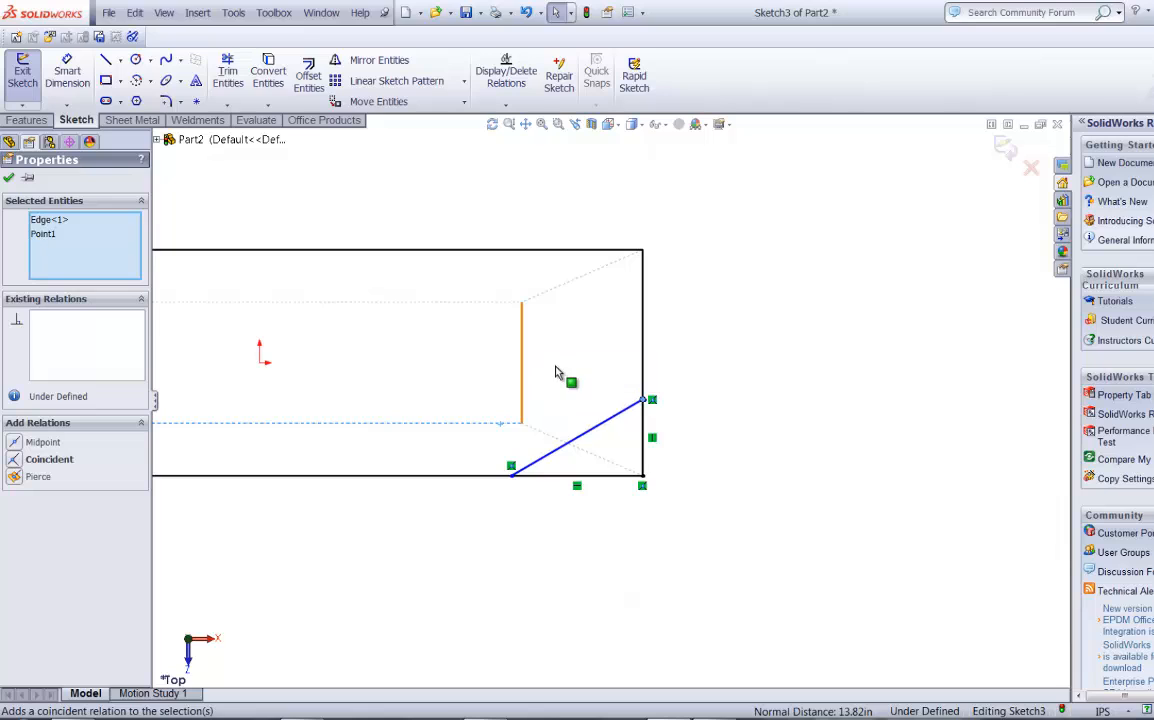
pyautogui.click(521, 472)
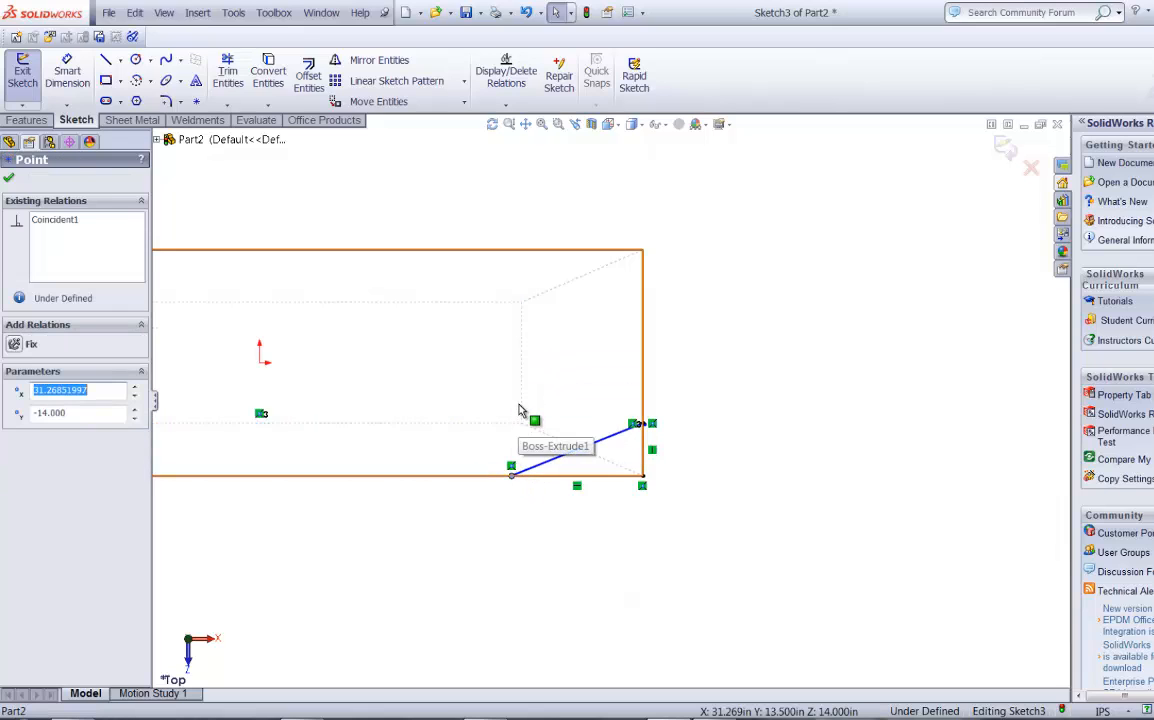
pyautogui.press('Escape')
pyautogui.keyDown('ctrl'); pyautogui.click(521, 402); pyautogui.keyUp('ctrl')
pyautogui.click(577, 343)
pyautogui.click(671, 430)
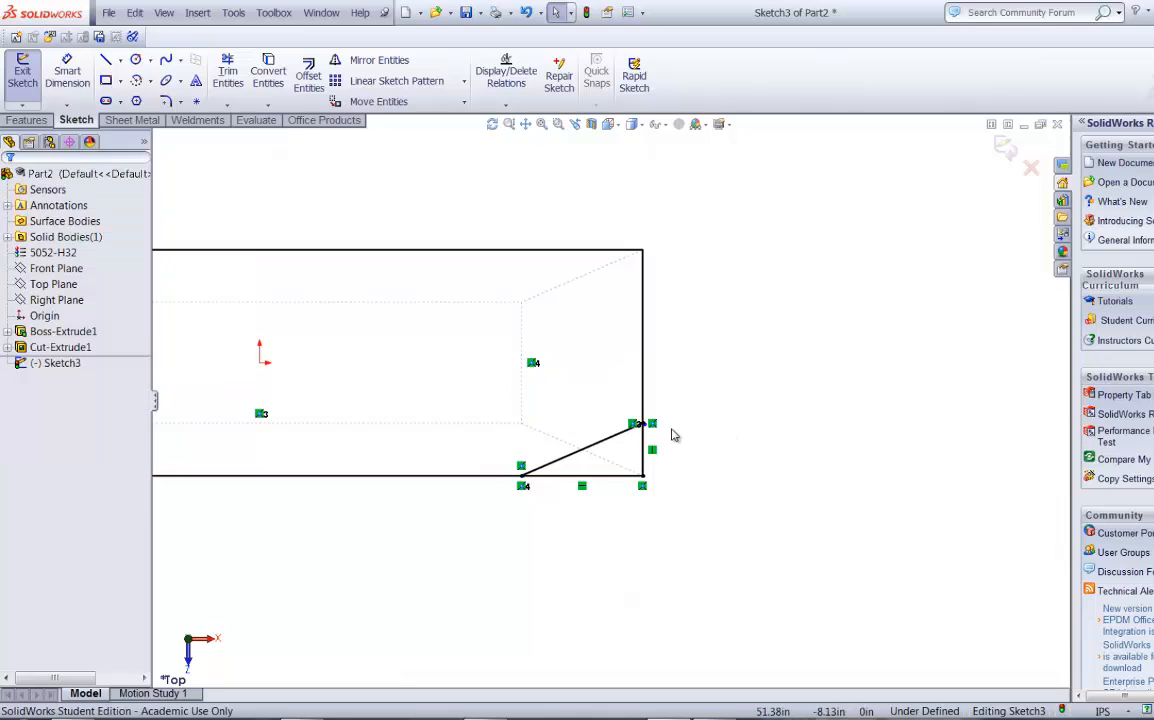
# Delete the stray short line outside the solid at the triangle's end-edge corner and finish the sketch.
pyautogui.scroll(-4, 669, 431)
pyautogui.scroll(-6, 668, 436)
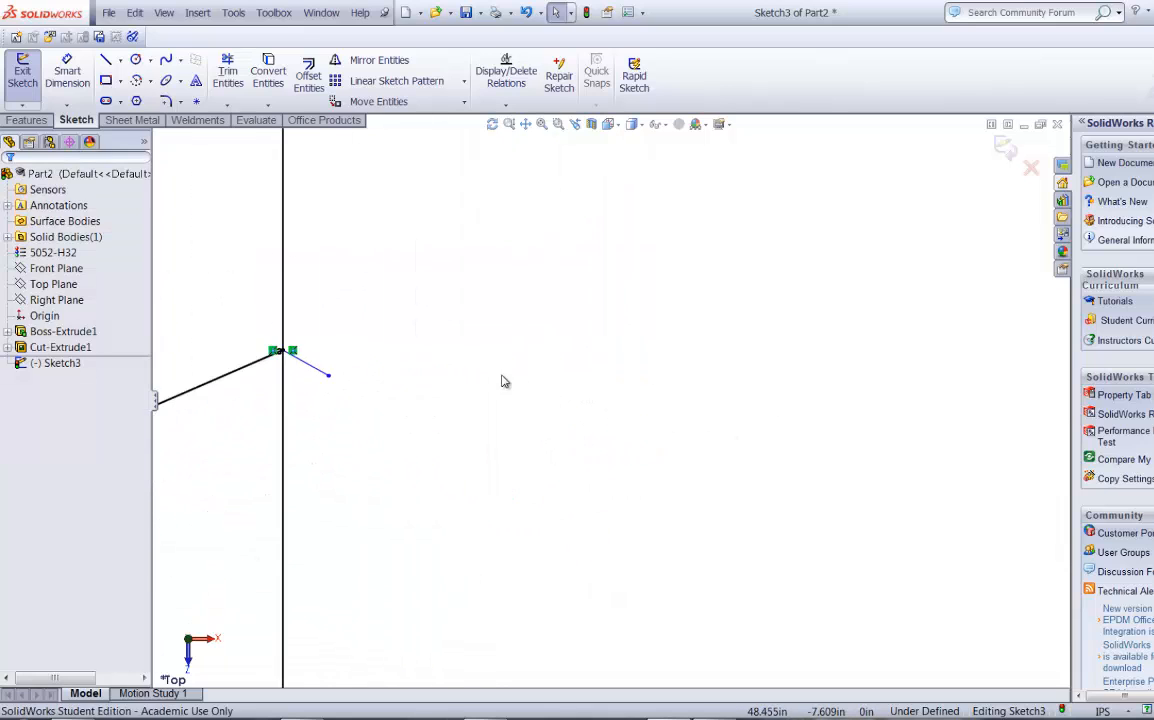
pyautogui.click(315, 374)
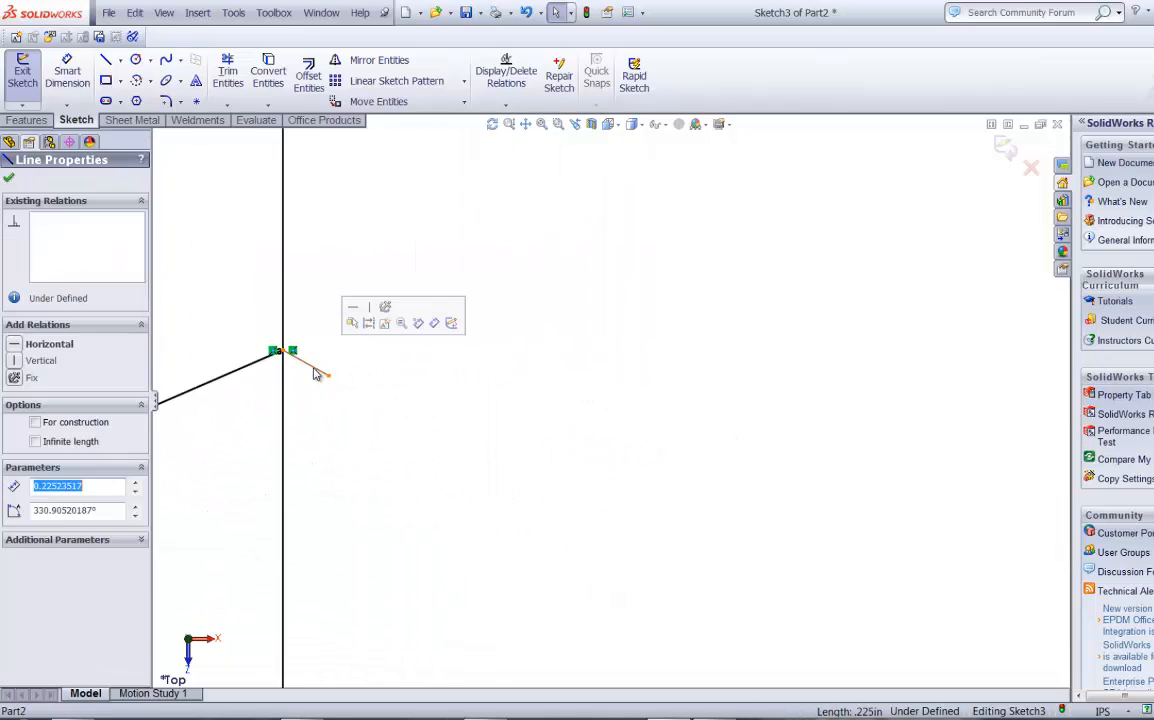
pyautogui.press('Delete')
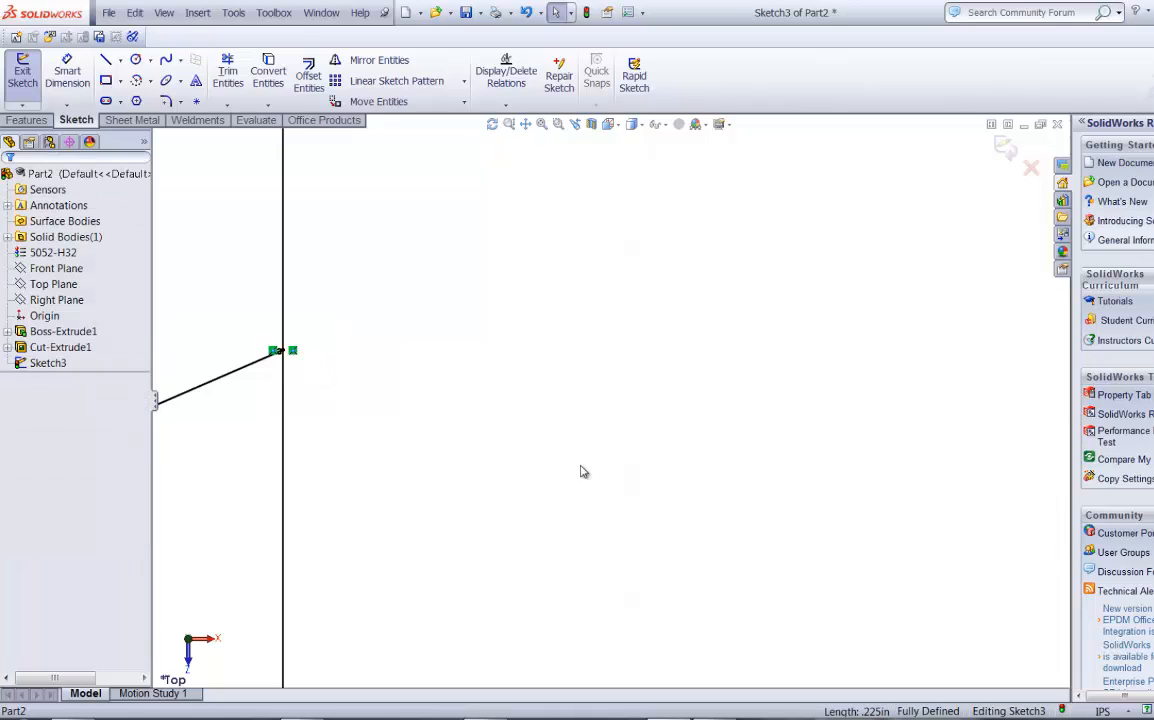
pyautogui.scroll(5, 583, 471)
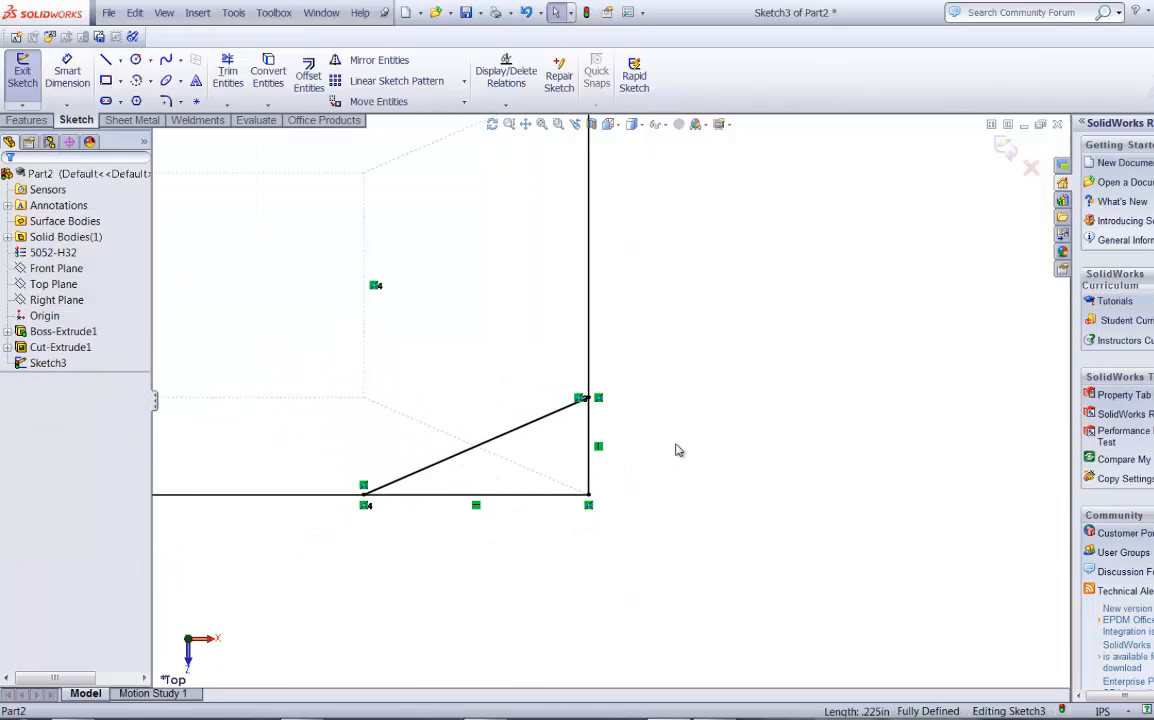
pyautogui.click(1004, 149)
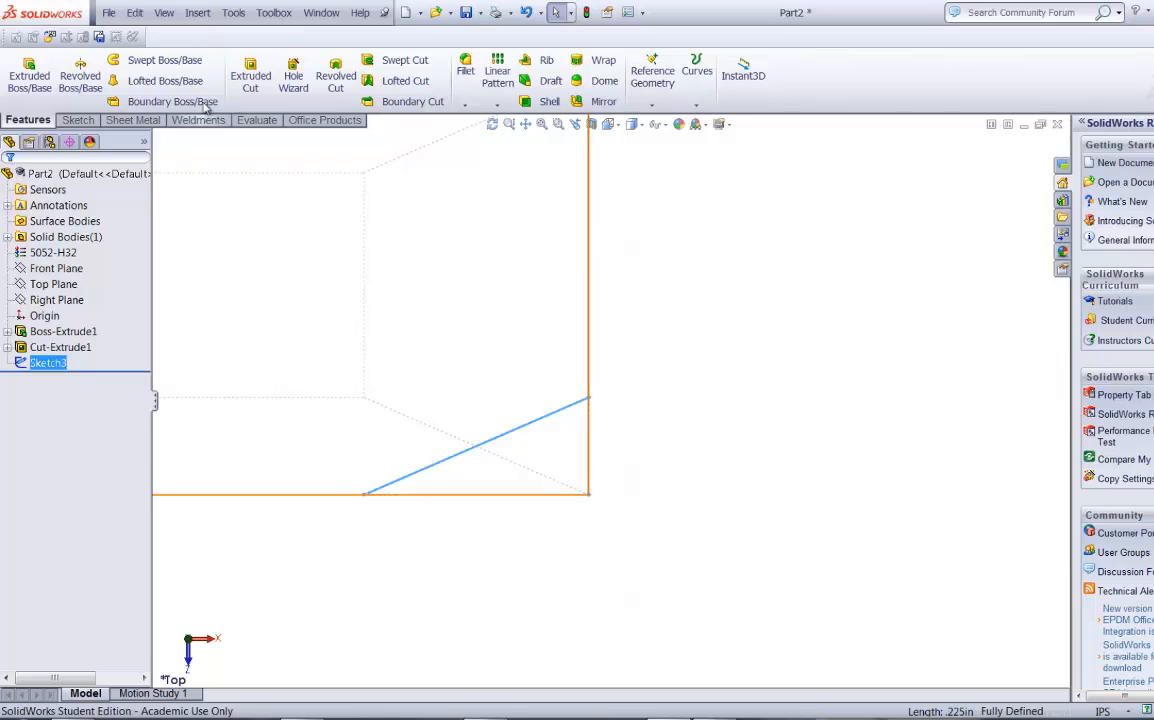
# Cut the corner triangle down into the top of the solid with a Blind Extruded Cut 1 in deep.
pyautogui.click(244, 77)
pyautogui.moveTo(425, 594); pyautogui.dragTo(412, 402, button='middle')
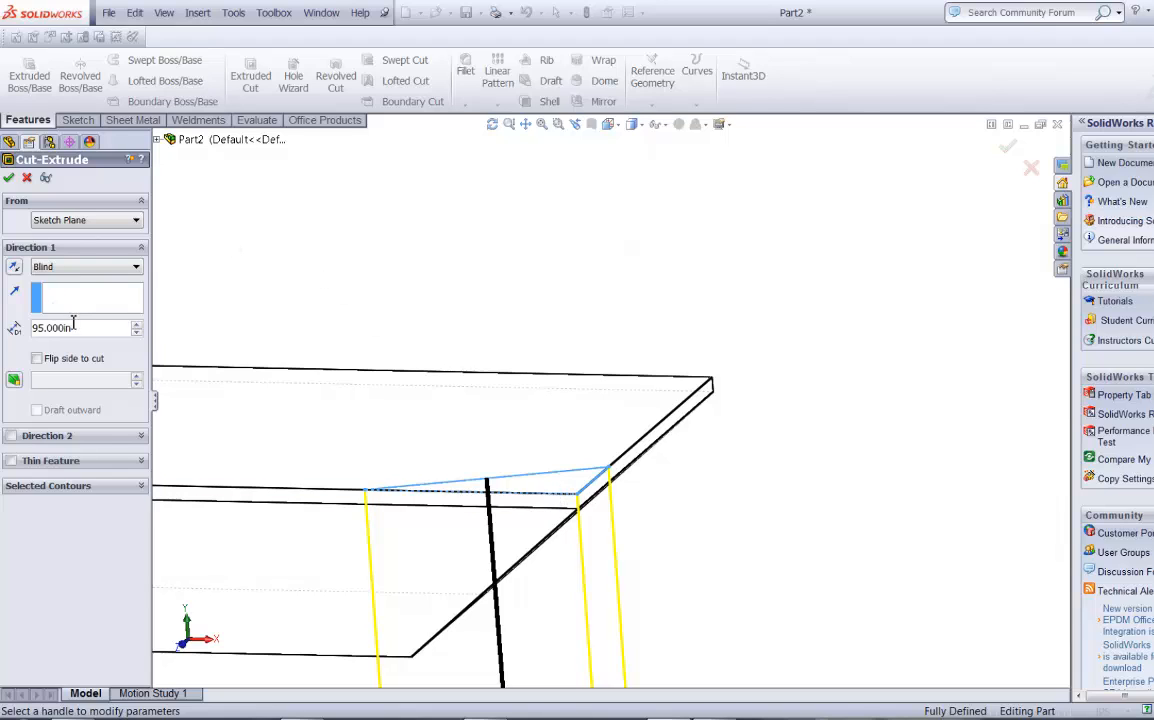
pyautogui.write('1')
pyautogui.press('Return')
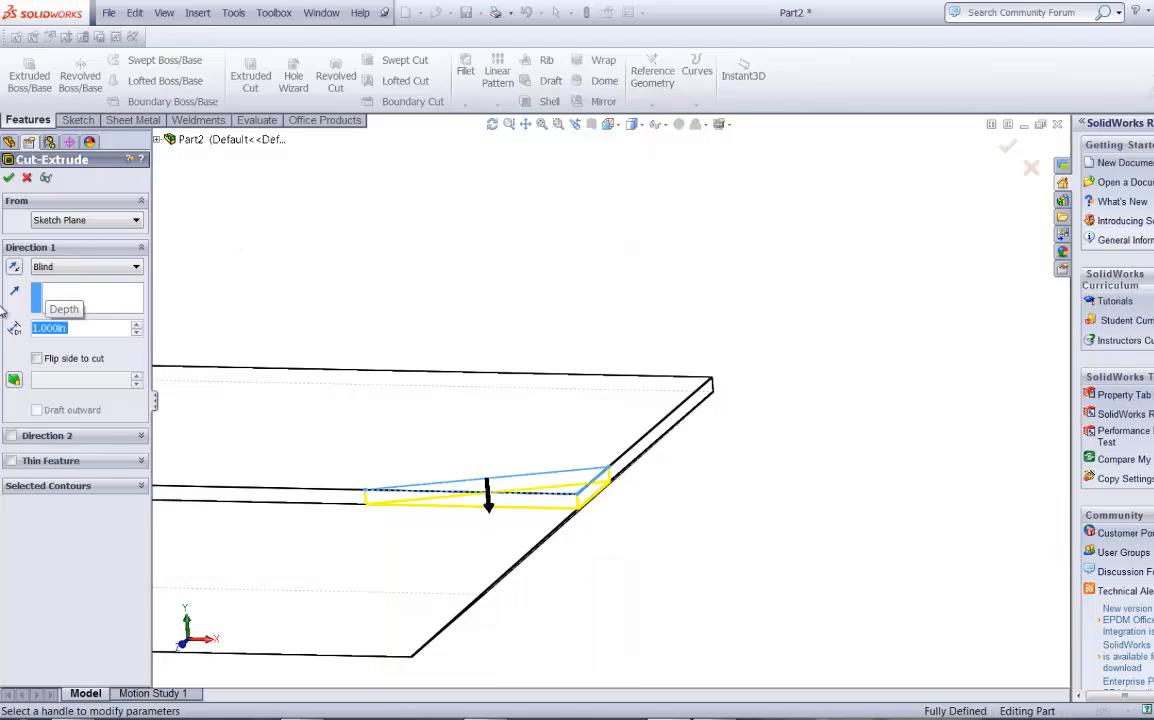
pyautogui.click(8, 174)
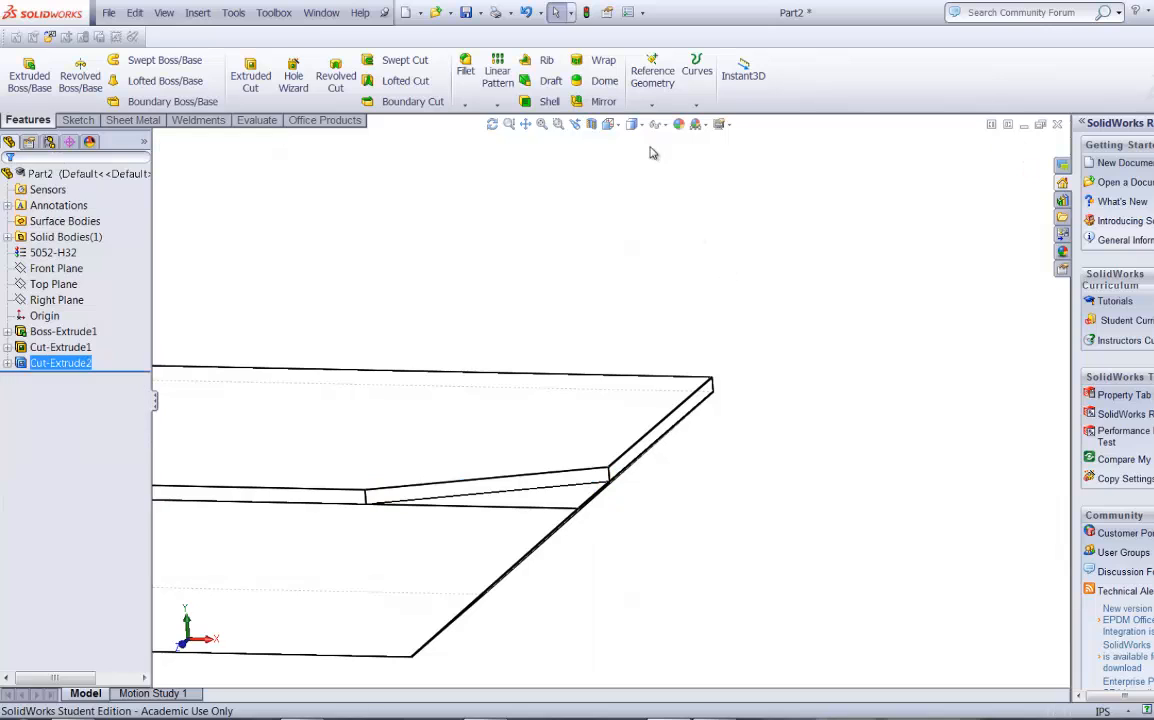
# Change the model's display style to Shaded With Edges.
pyautogui.click(632, 124)
pyautogui.click(632, 144)
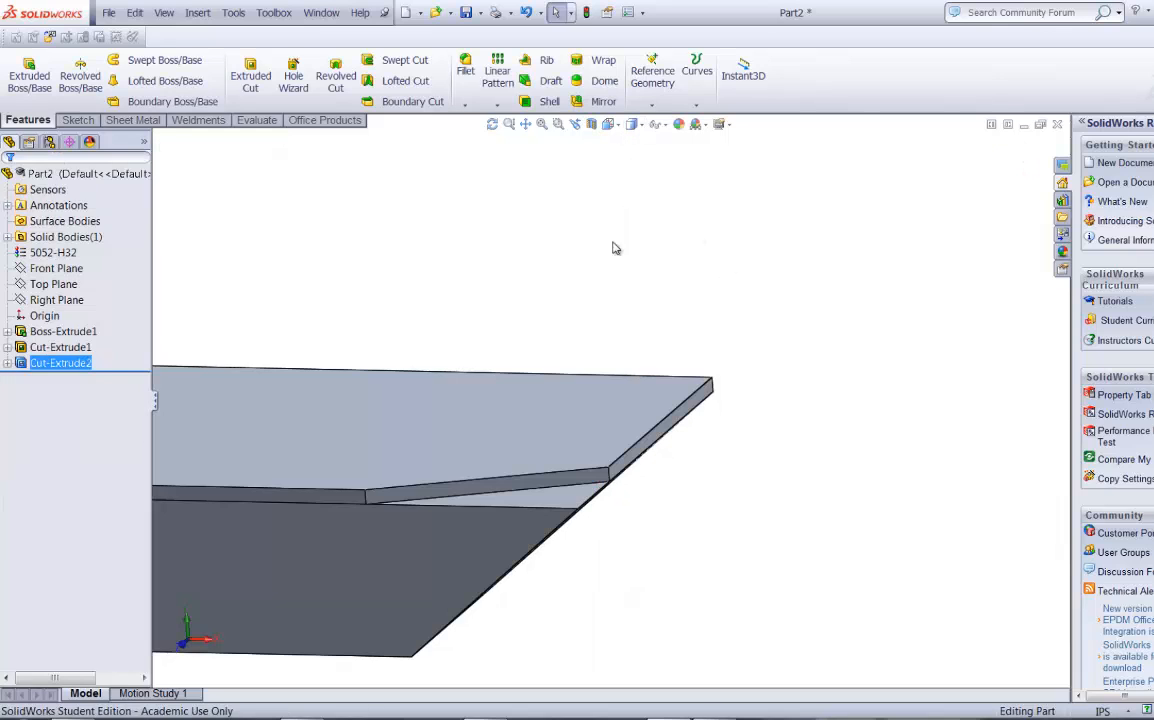
pyautogui.moveTo(613, 247)
pyautogui.mouseDown(button='middle')
pyautogui.moveTo(549, 289)
pyautogui.moveTo(556, 296)
pyautogui.moveTo(516, 311)
pyautogui.mouseUp(button='middle')
pyautogui.scroll(-5, 495, 446)
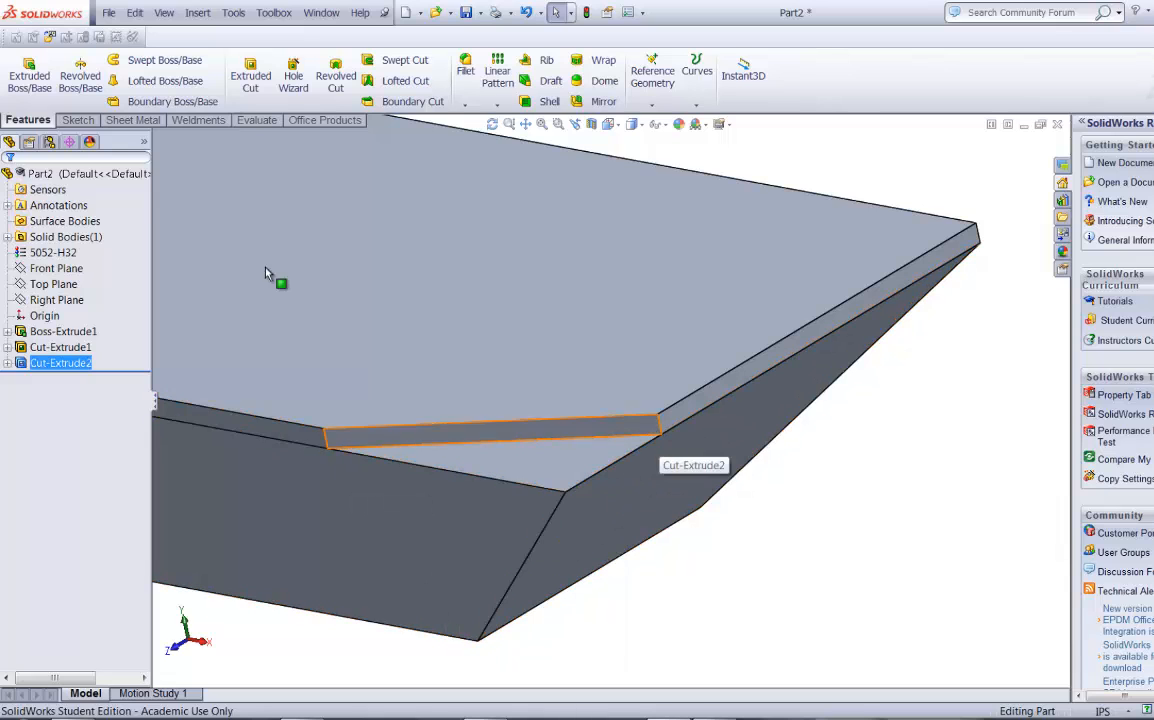
# In a 3D sketch, draw a closed triangle joining the corner notch's two lower inner endpoints and the solid's bottom corner, and finish the sketch.
pyautogui.click(76, 121)
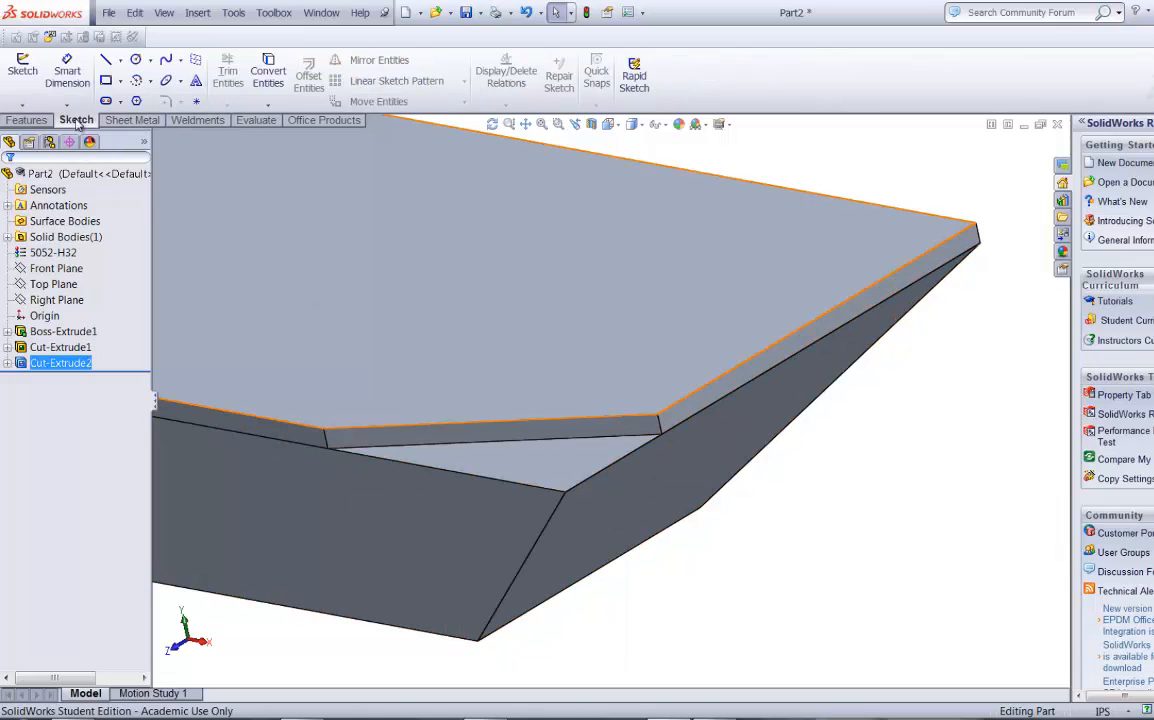
pyautogui.click(28, 106)
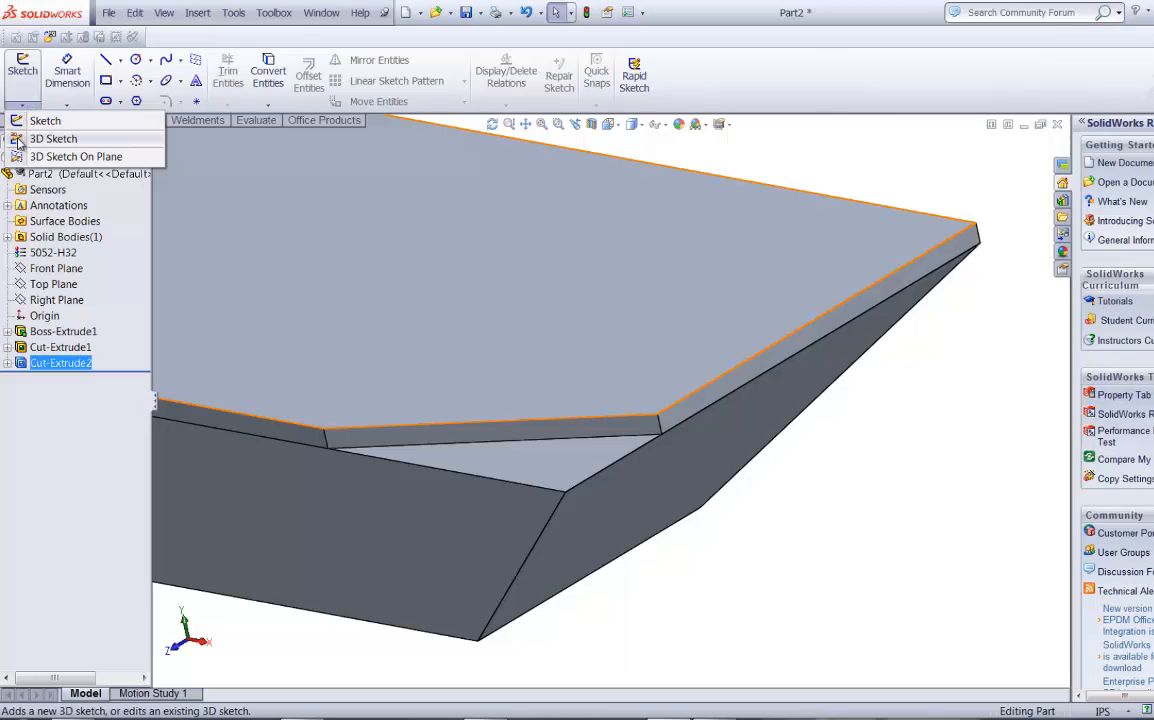
pyautogui.click(22, 143)
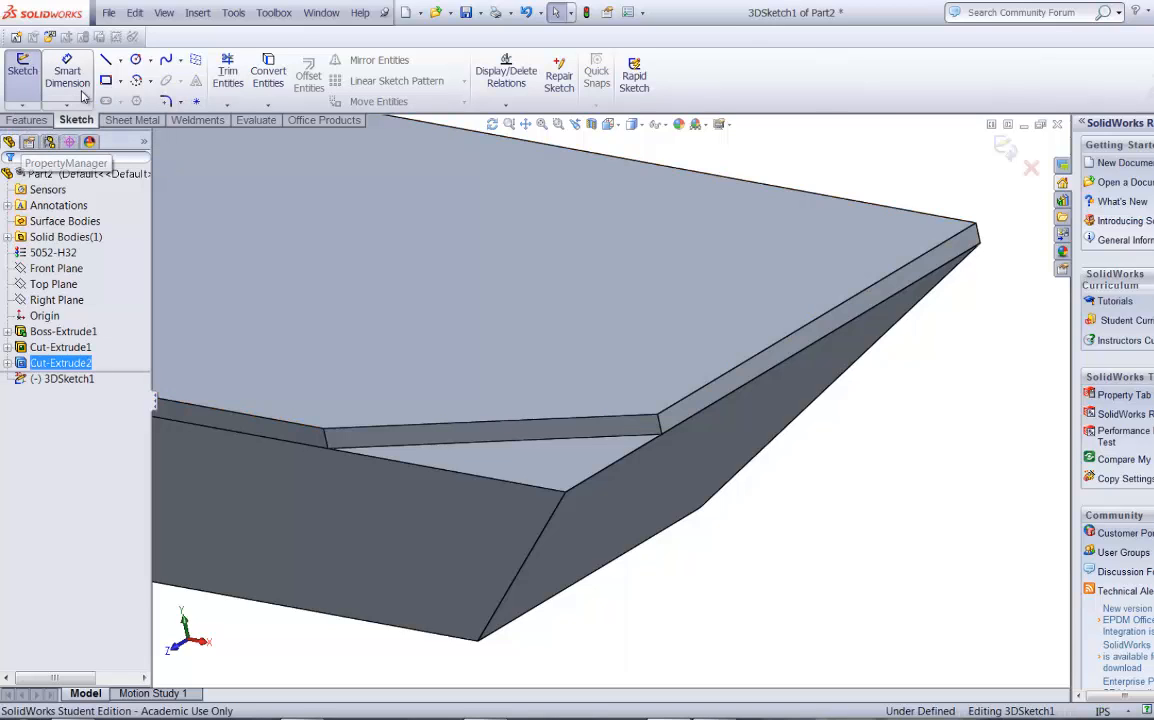
pyautogui.click(105, 60)
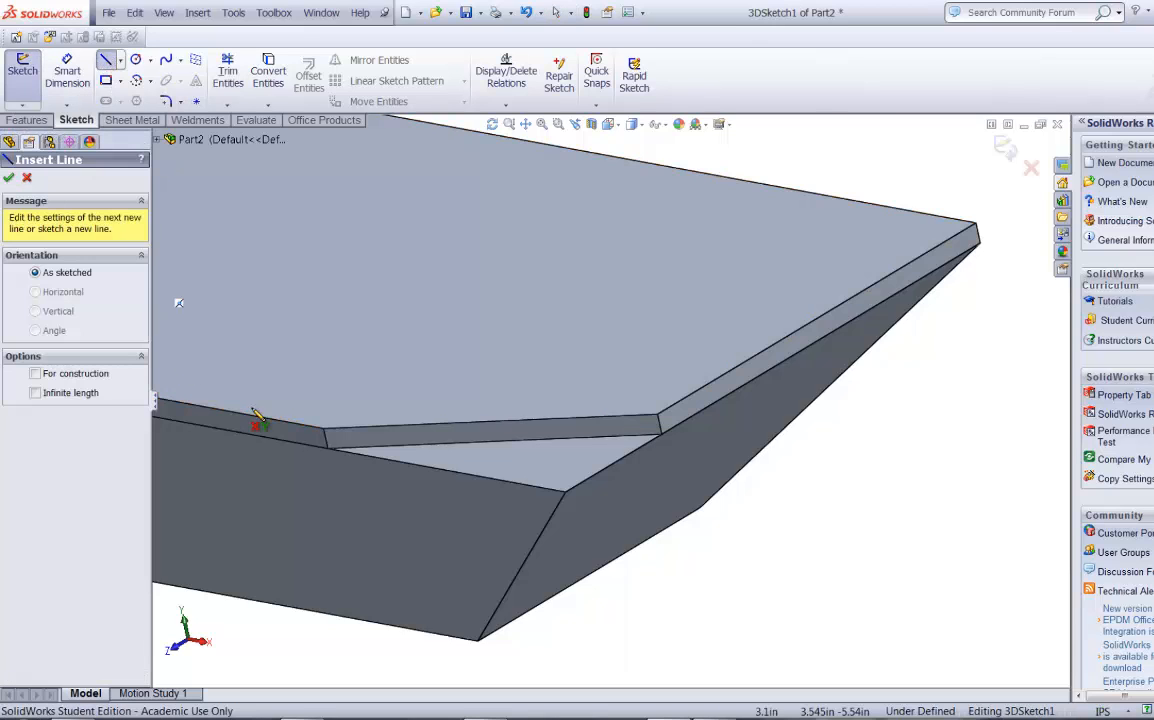
pyautogui.click(328, 449)
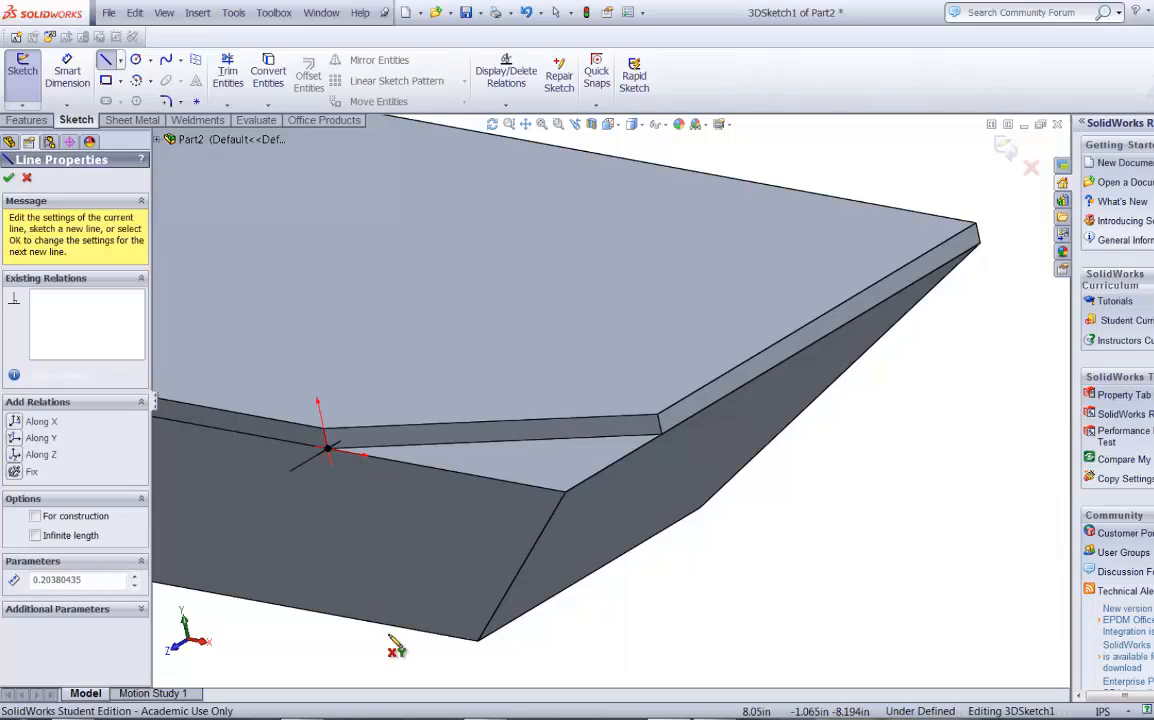
pyautogui.click(478, 639)
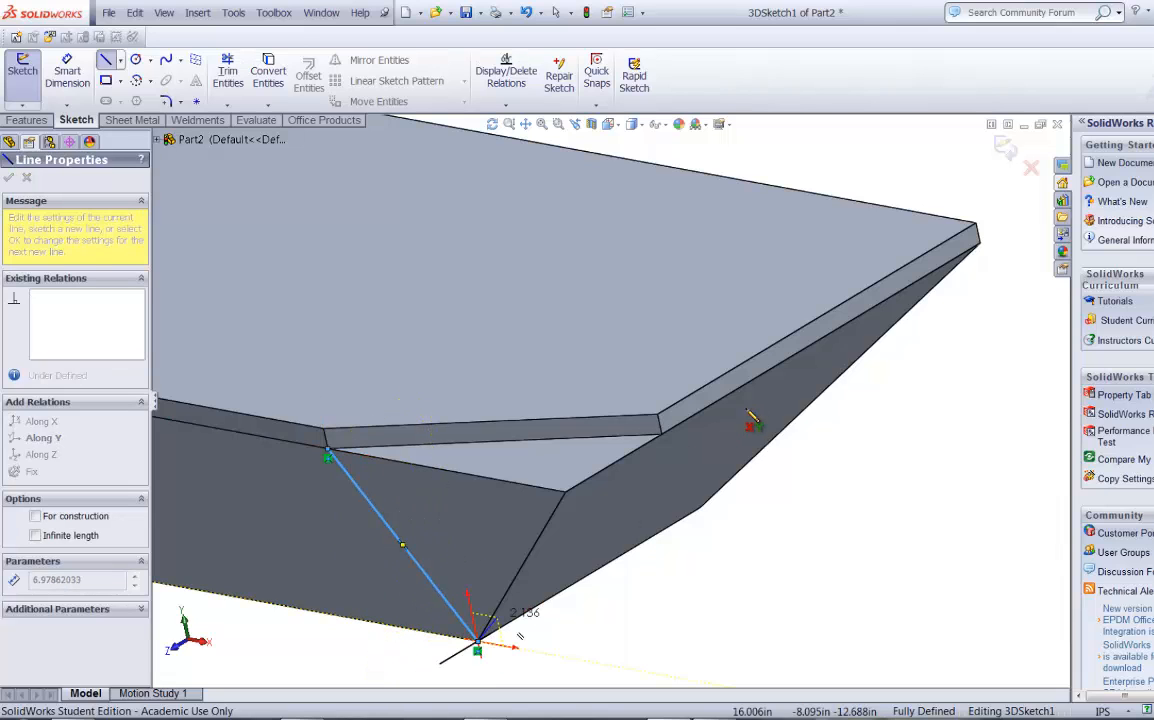
pyautogui.click(660, 440)
pyautogui.click(330, 451)
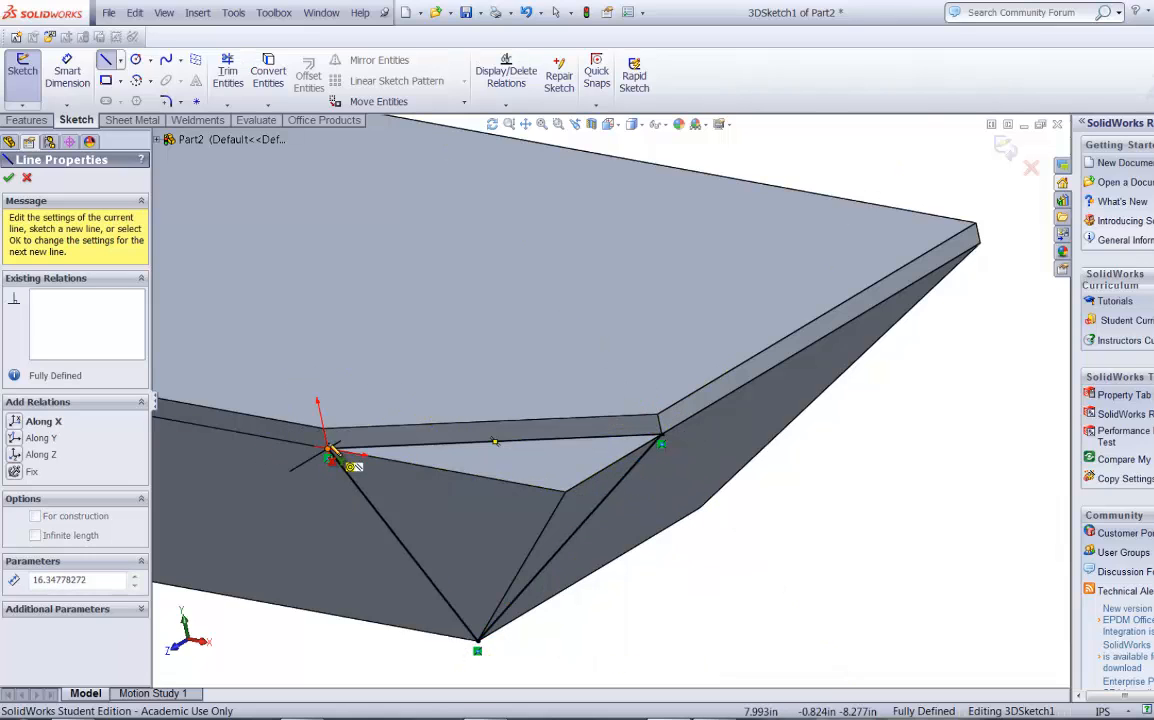
pyautogui.click(1007, 149)
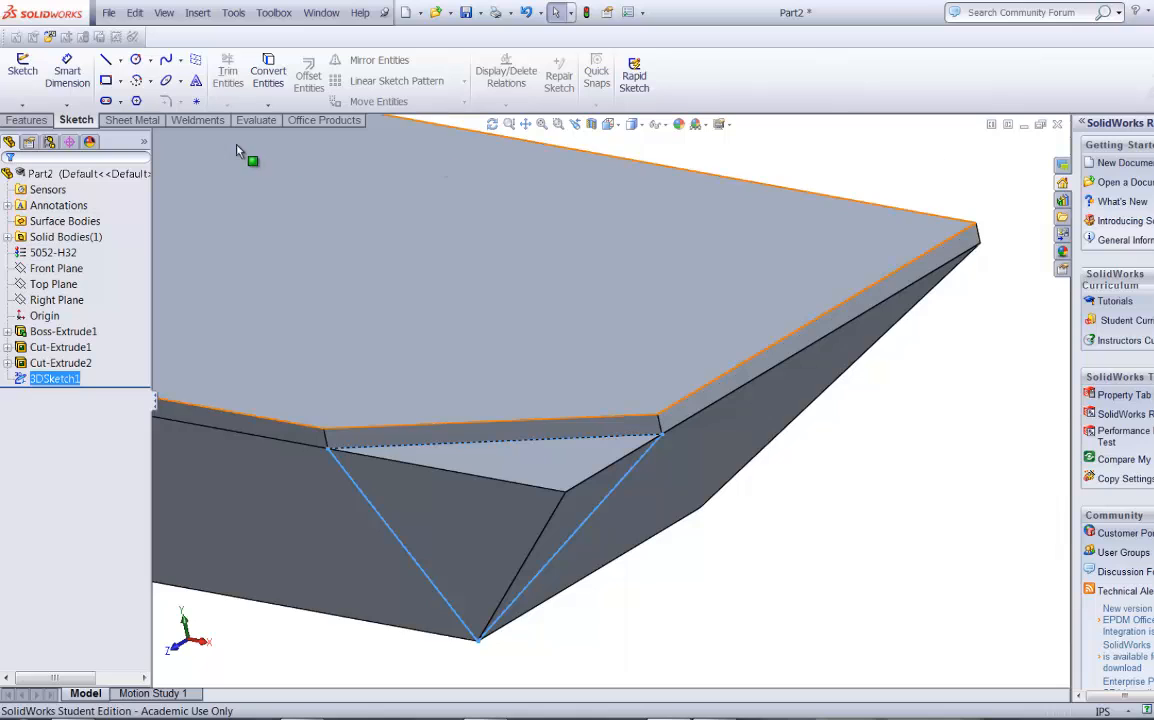
# Cut away the corner below the notch with a Through All Extruded Cut of the 3D triangle, directed along the rim's lower end edge.
pyautogui.click(40, 120)
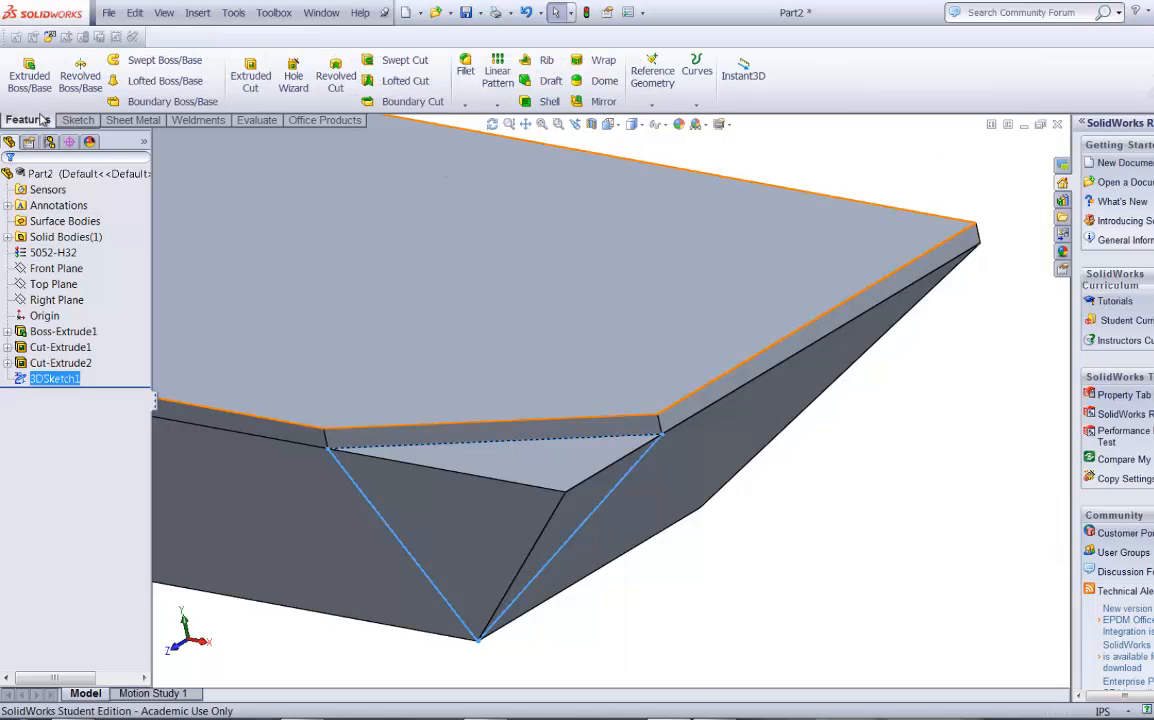
pyautogui.click(251, 76)
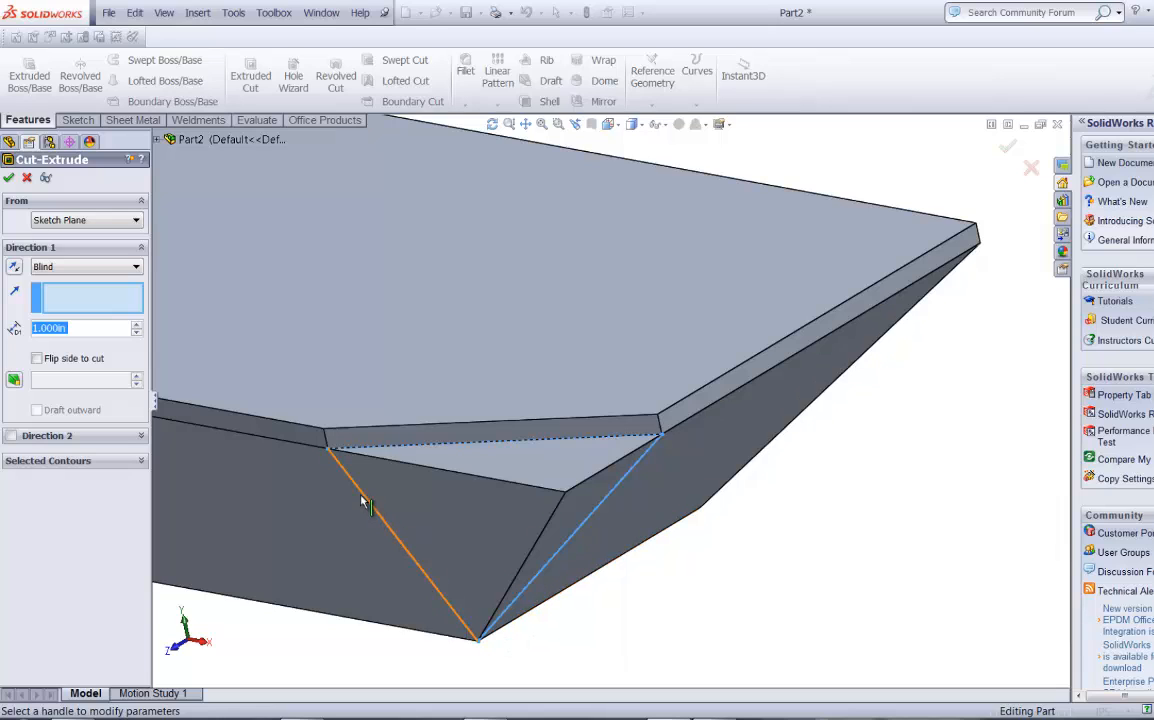
pyautogui.click(107, 304)
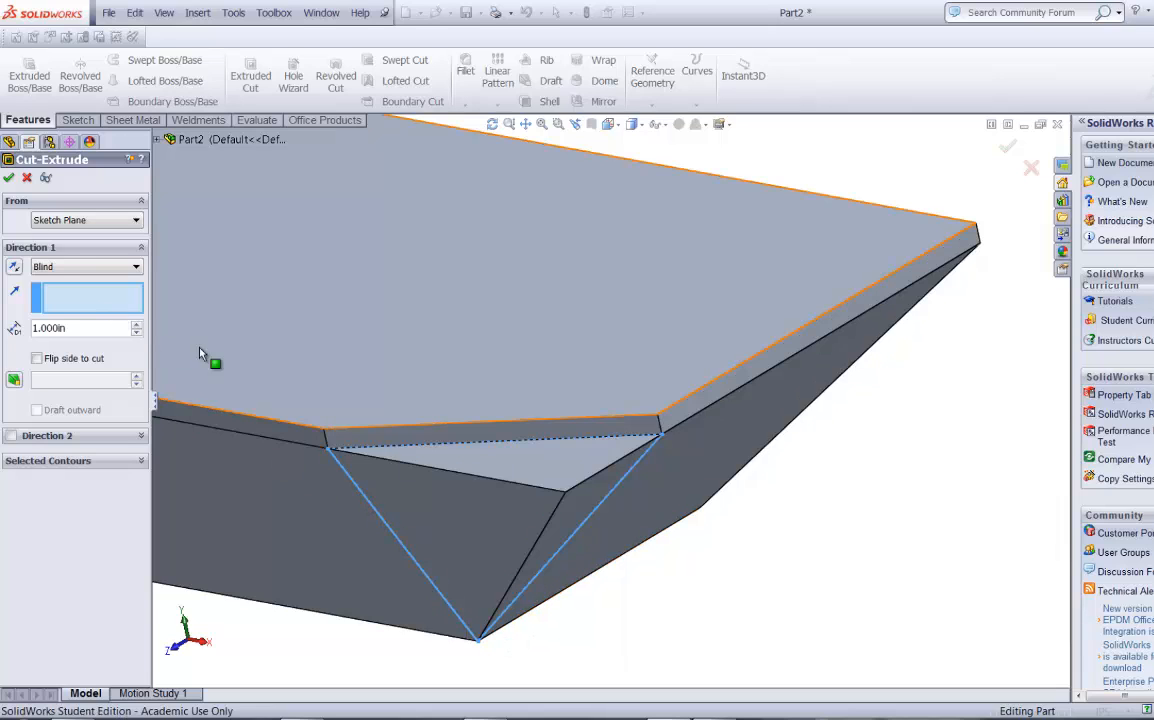
pyautogui.click(715, 412)
pyautogui.moveTo(719, 456); pyautogui.dragTo(630, 478, button='middle')
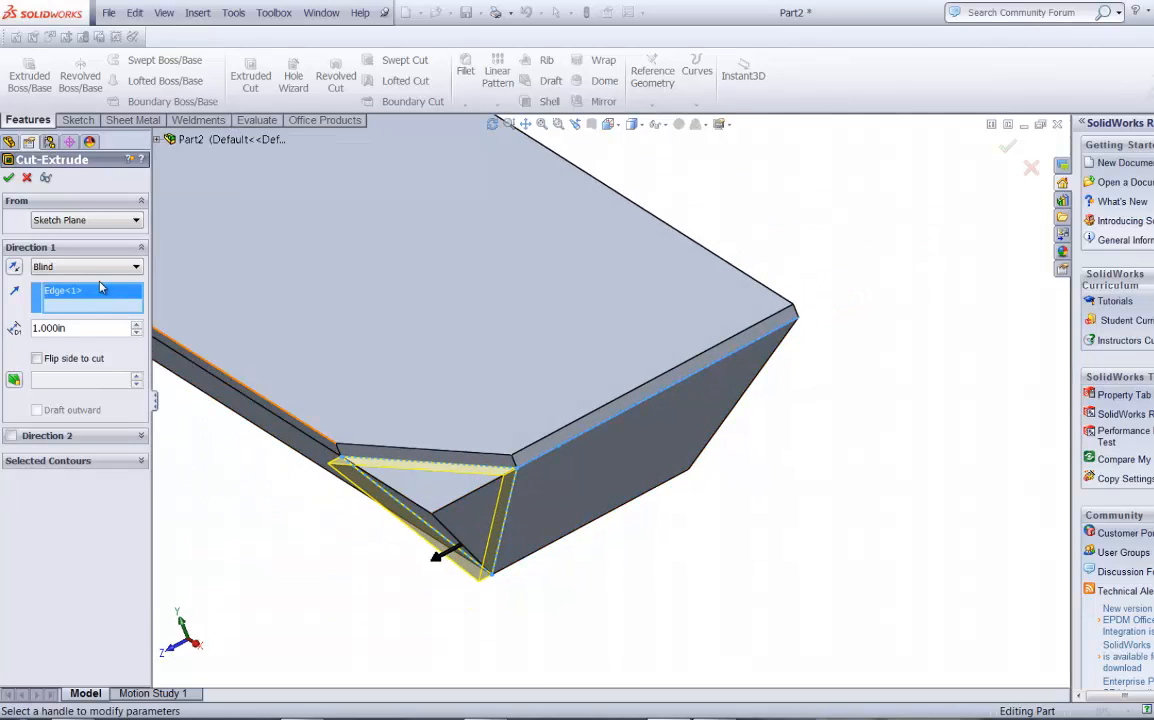
pyautogui.click(86, 266)
pyautogui.click(68, 294)
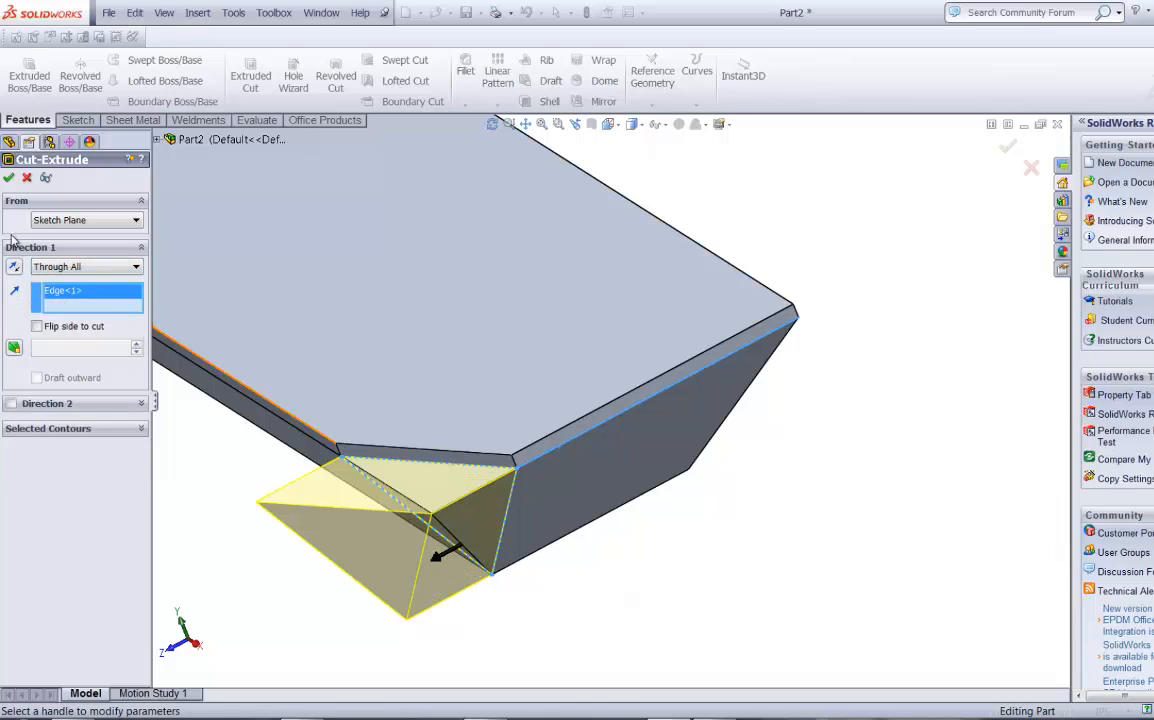
pyautogui.click(8, 177)
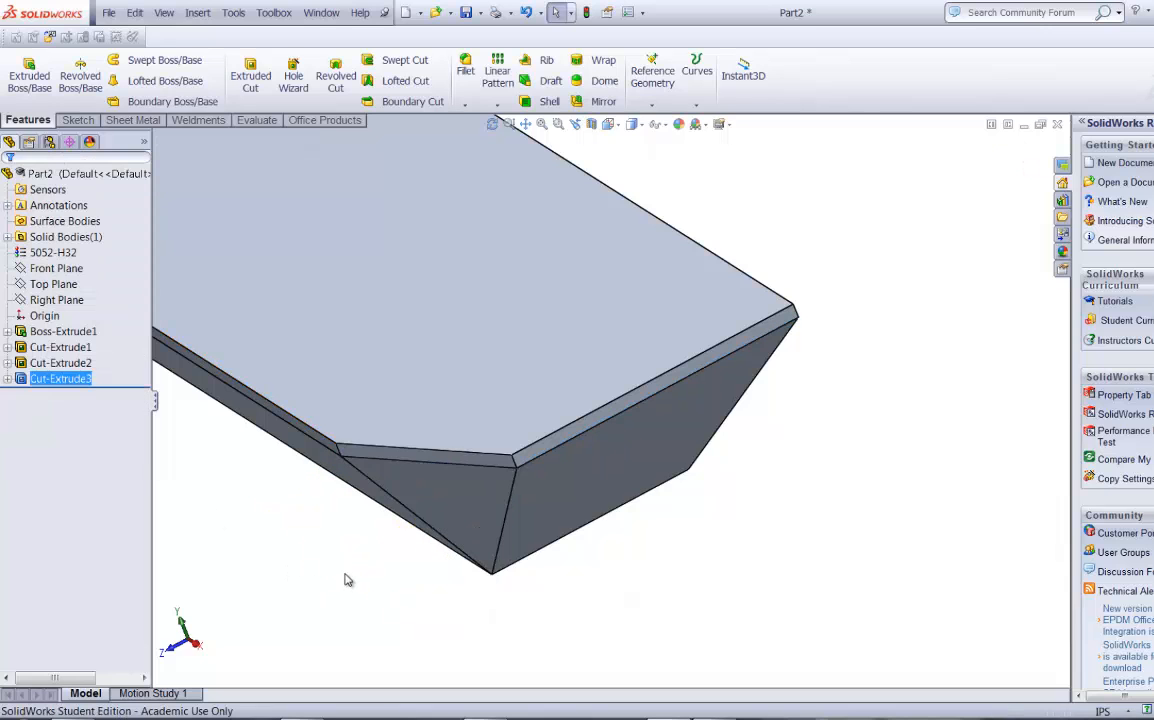
# Mirror both corner cuts, the top notch and the 3D-triangle cut below it, about the Front Plane.
pyautogui.moveTo(345, 580); pyautogui.dragTo(528, 500, button='middle')
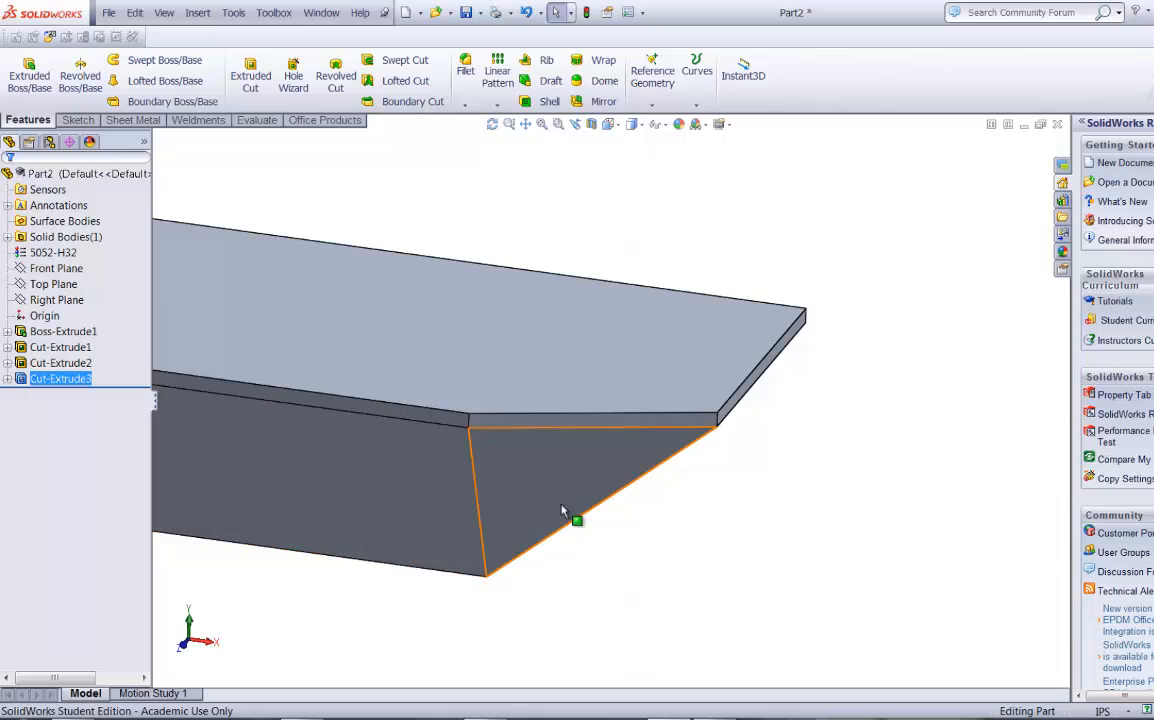
pyautogui.scroll(6, 613, 541)
pyautogui.moveTo(621, 544); pyautogui.dragTo(602, 556, button='middle')
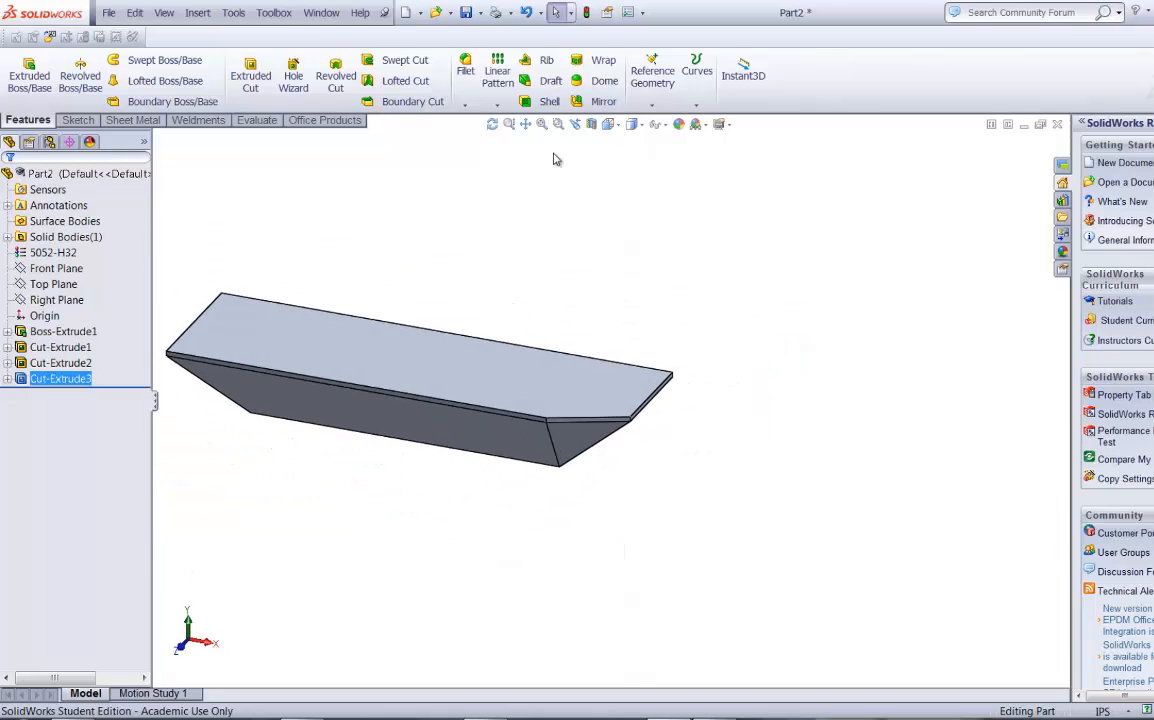
pyautogui.click(585, 101)
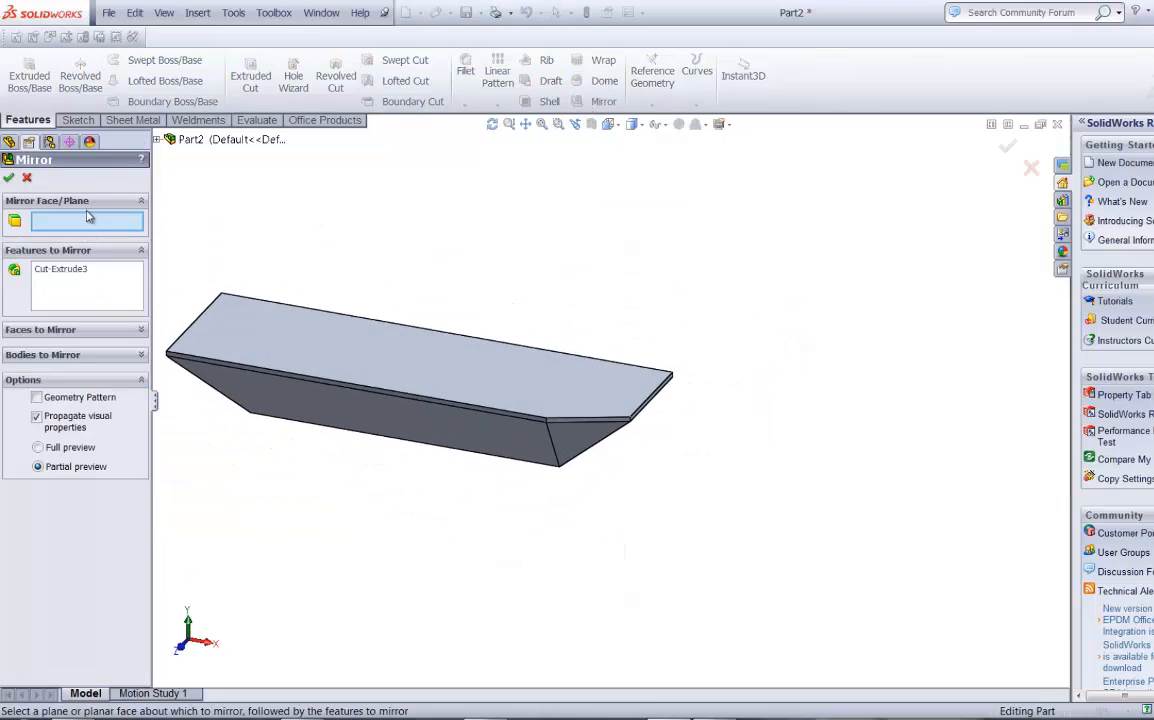
pyautogui.click(157, 139)
pyautogui.click(186, 236)
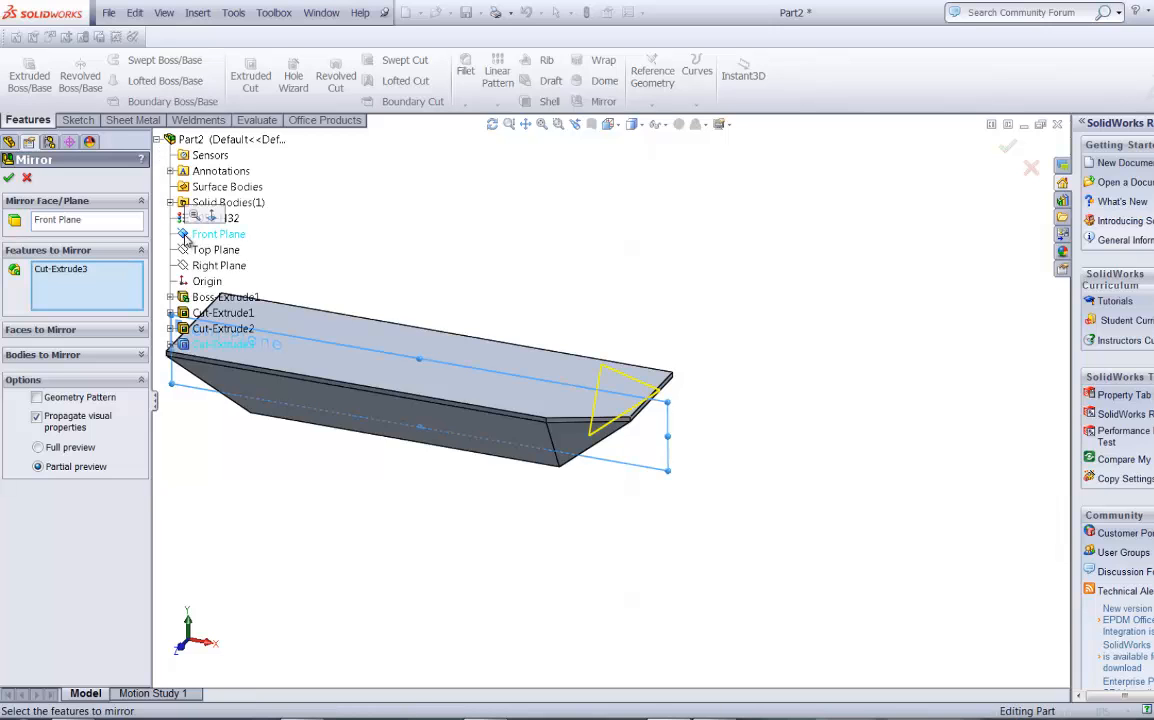
pyautogui.scroll(-3, 565, 435)
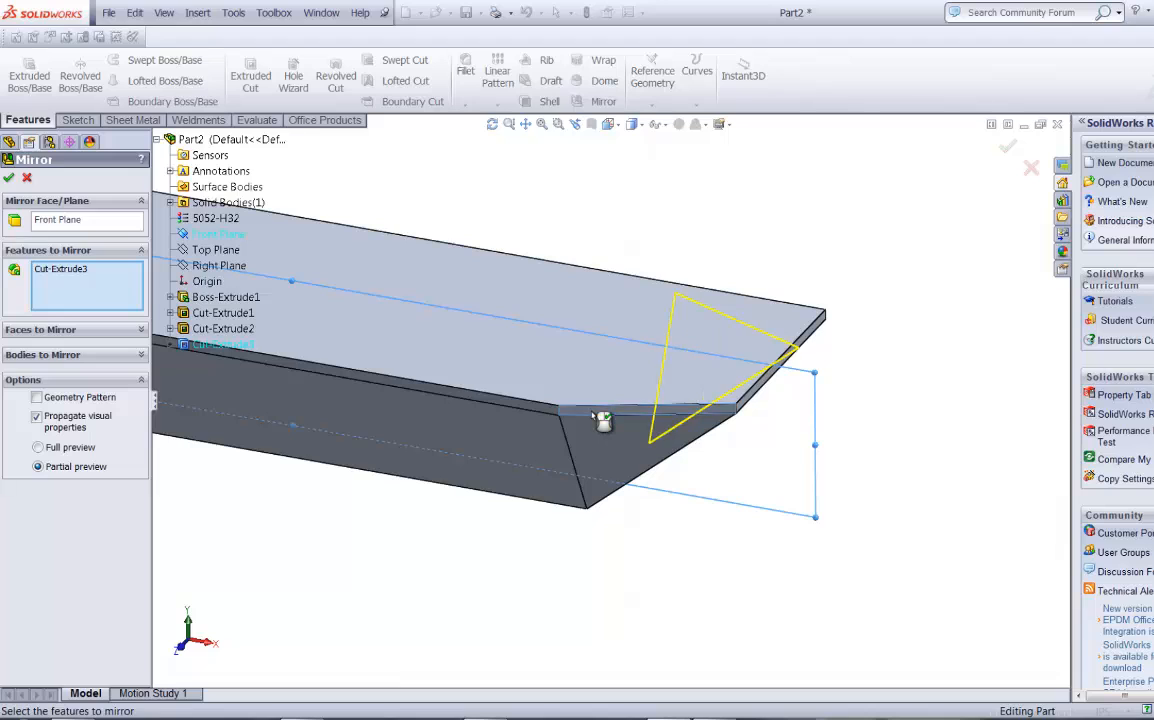
pyautogui.click(591, 425)
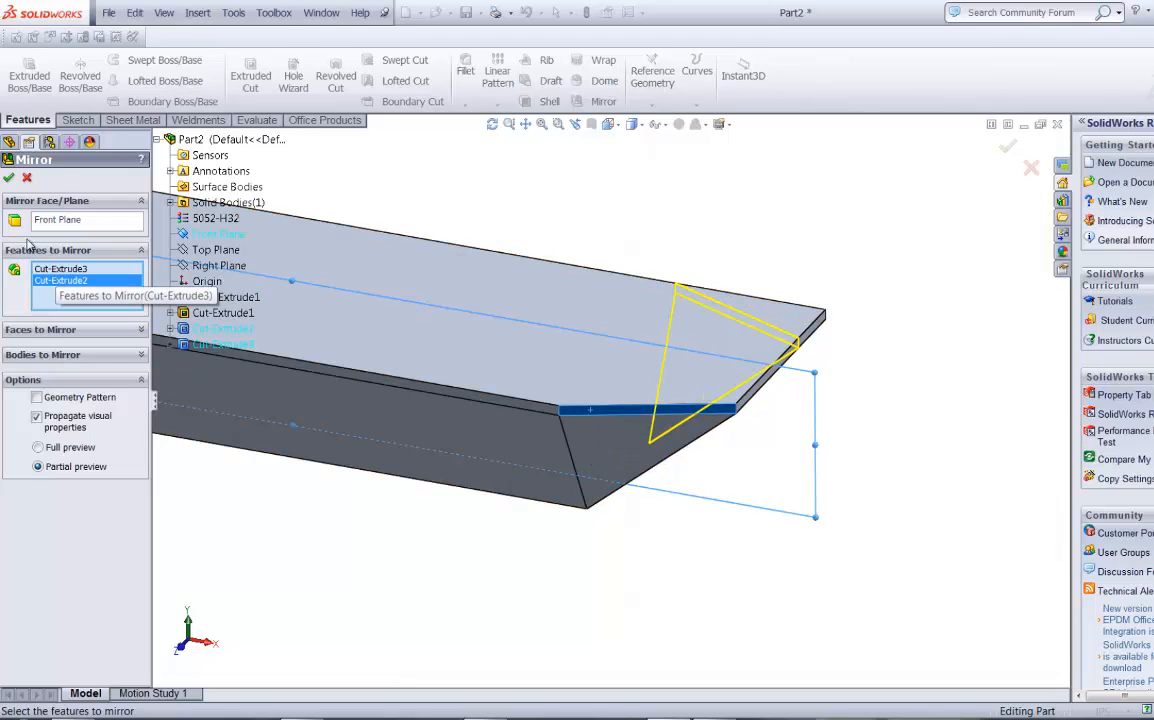
pyautogui.click(8, 177)
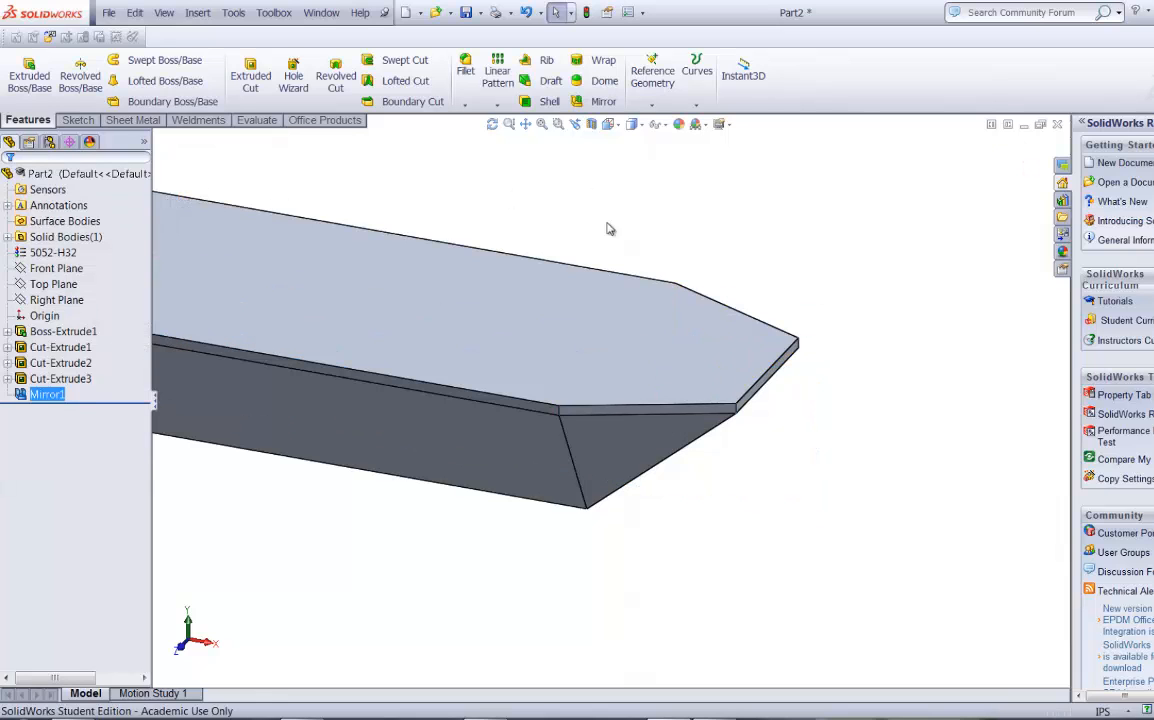
# Mirror the previous mirror feature about the Right Plane to cut the corners at the solid's opposite end.
pyautogui.moveTo(706, 256); pyautogui.dragTo(495, 250, button='middle')
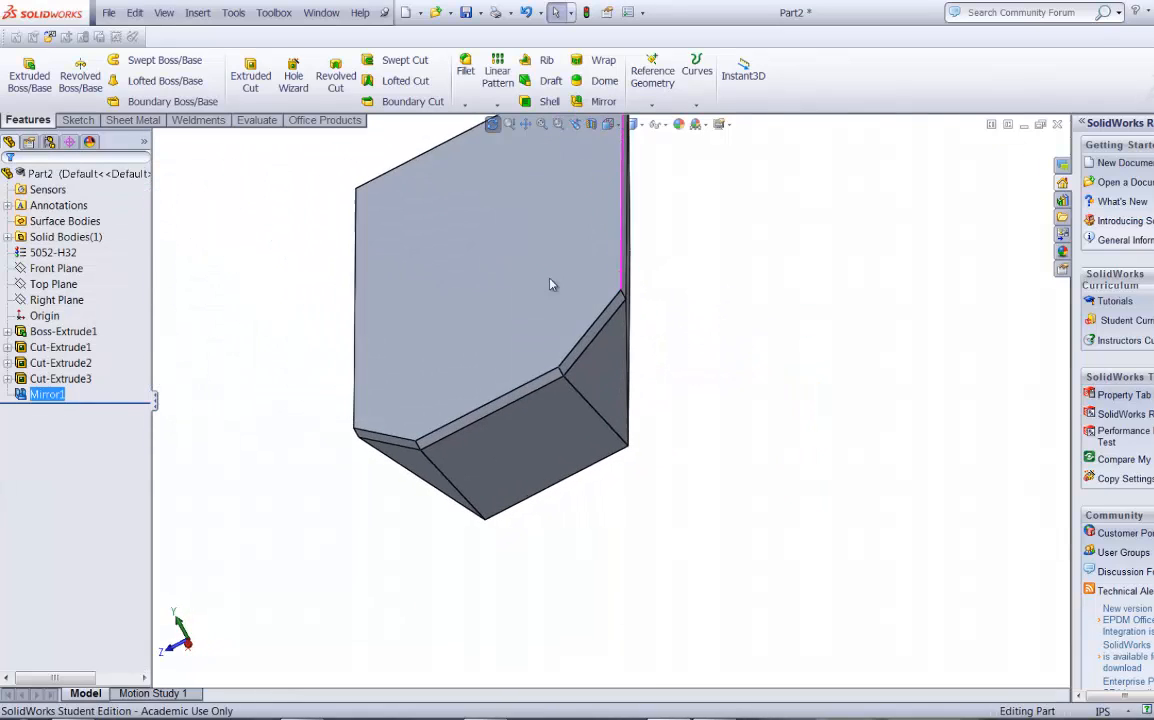
pyautogui.scroll(3, 447, 413)
pyautogui.moveTo(447, 413); pyautogui.dragTo(528, 392, button='middle')
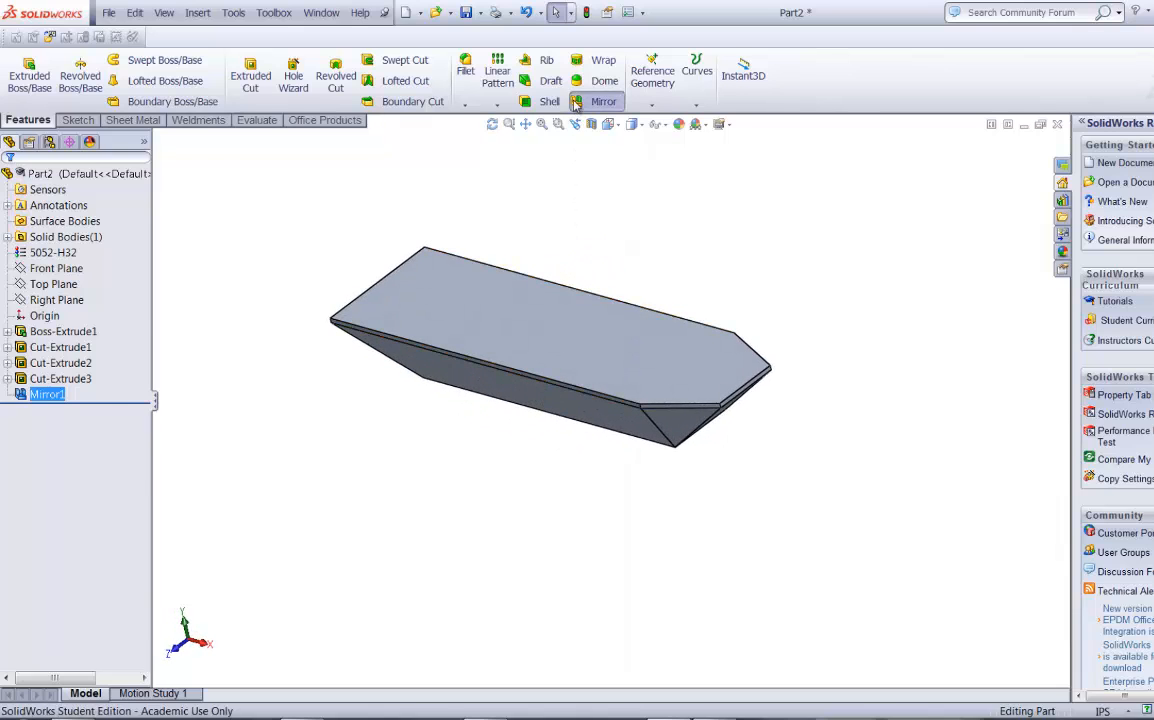
pyautogui.click(603, 101)
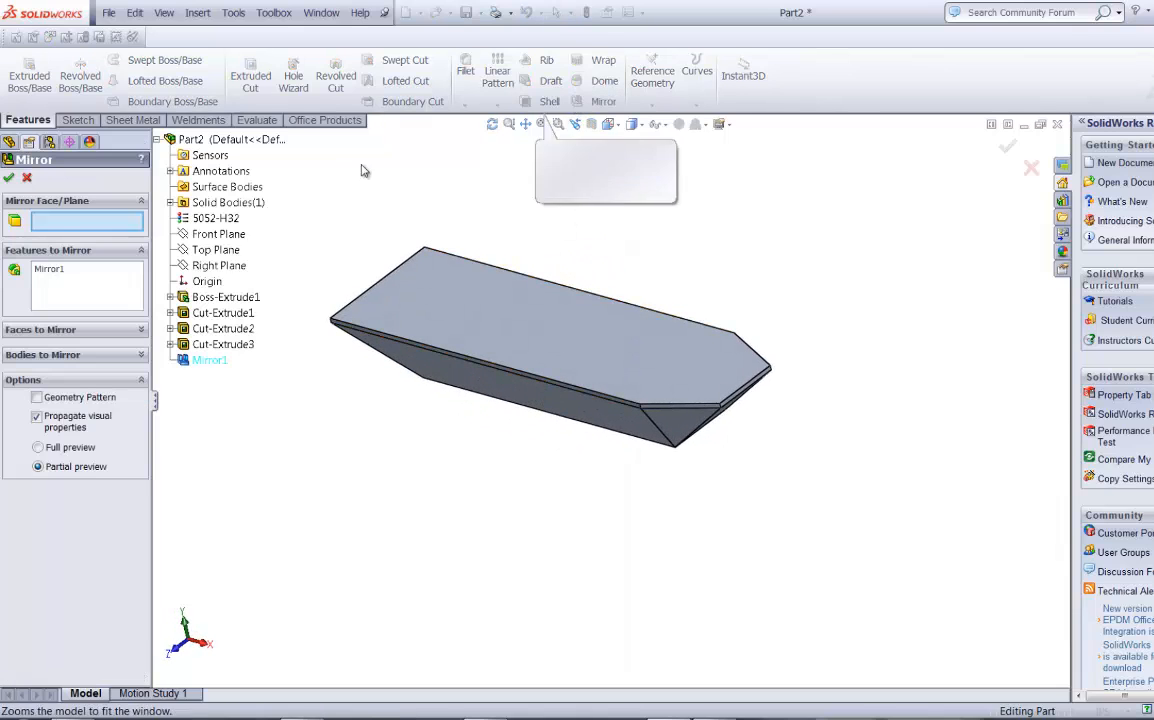
pyautogui.click(209, 266)
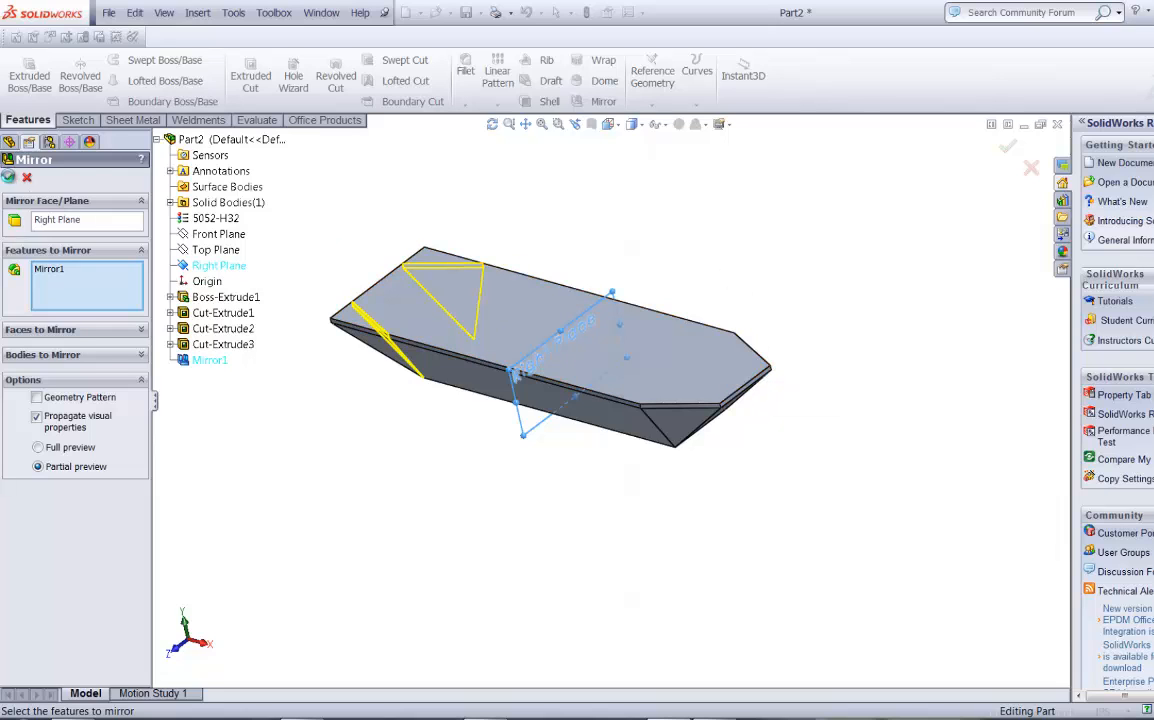
pyautogui.click(8, 177)
pyautogui.moveTo(381, 428); pyautogui.dragTo(440, 395, button='middle')
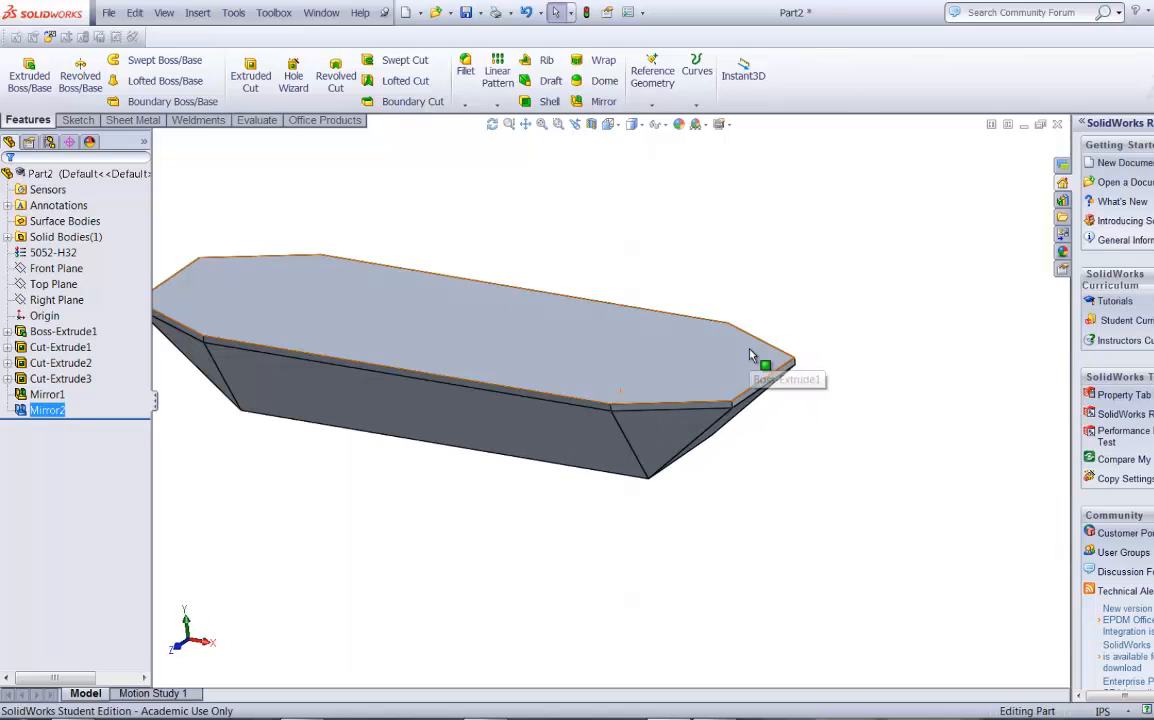
pyautogui.moveTo(752, 357); pyautogui.dragTo(754, 373, button='middle')
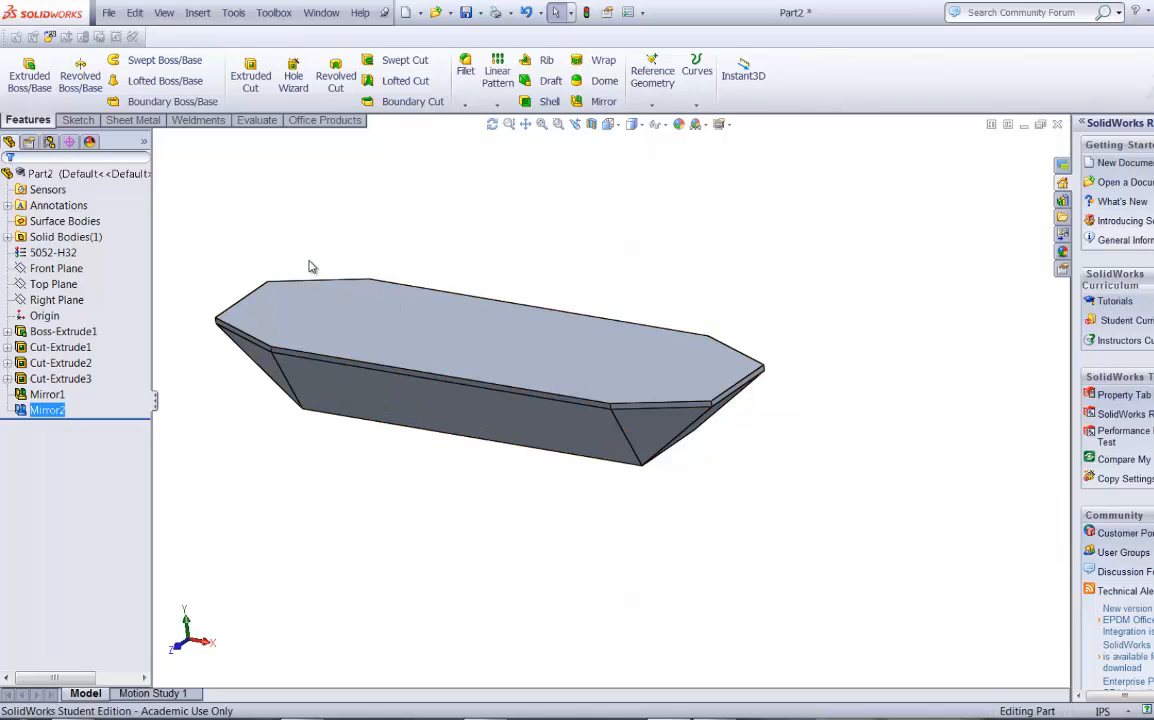
# Start a Convert to Sheet Metal with the solid's bottom face as the fixed face, and check the thickness and bend radius.
pyautogui.rightClick(145, 120)
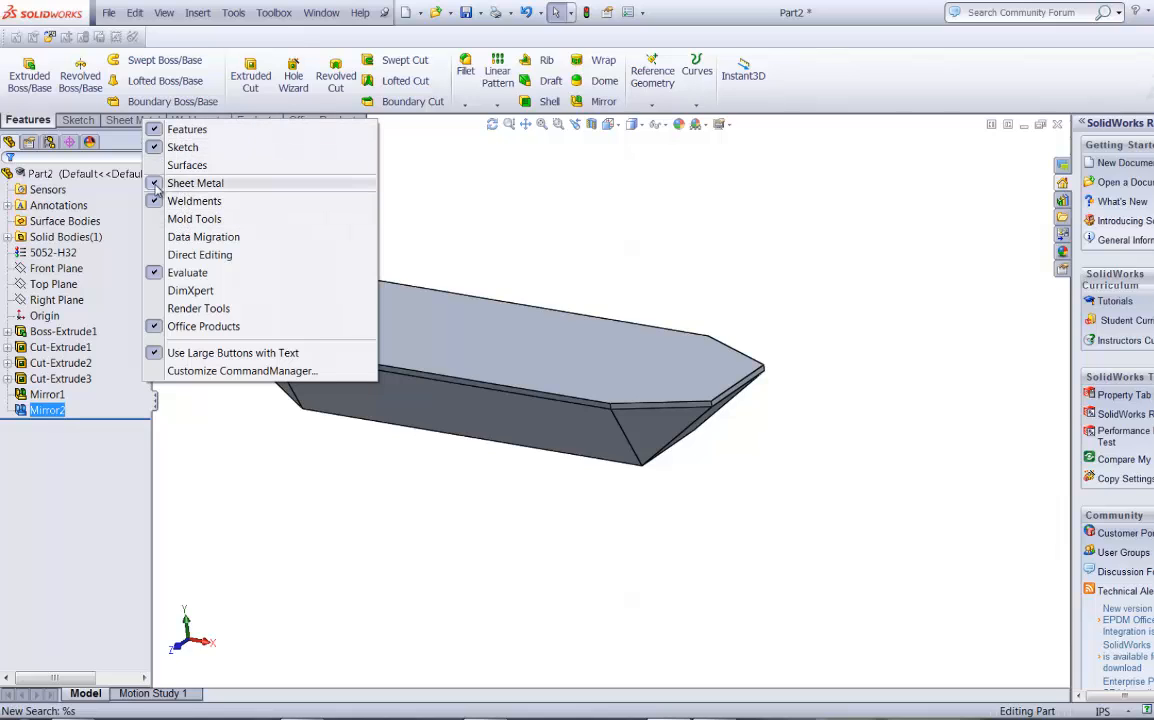
pyautogui.click(127, 121)
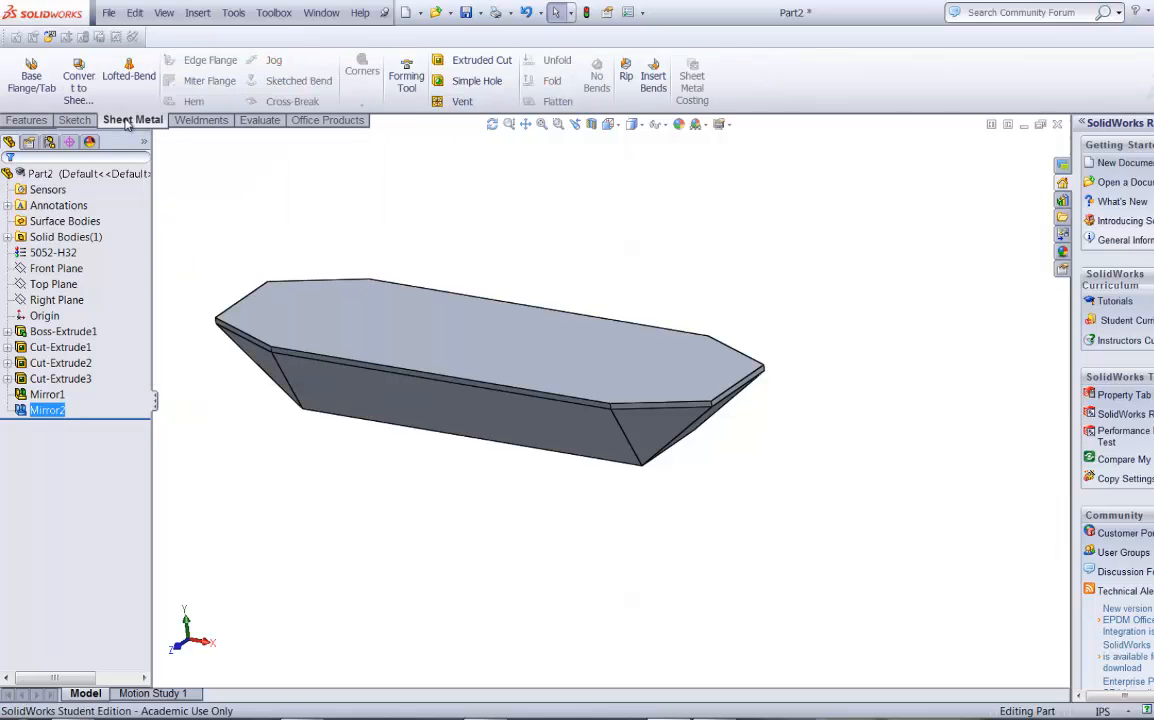
pyautogui.click(79, 93)
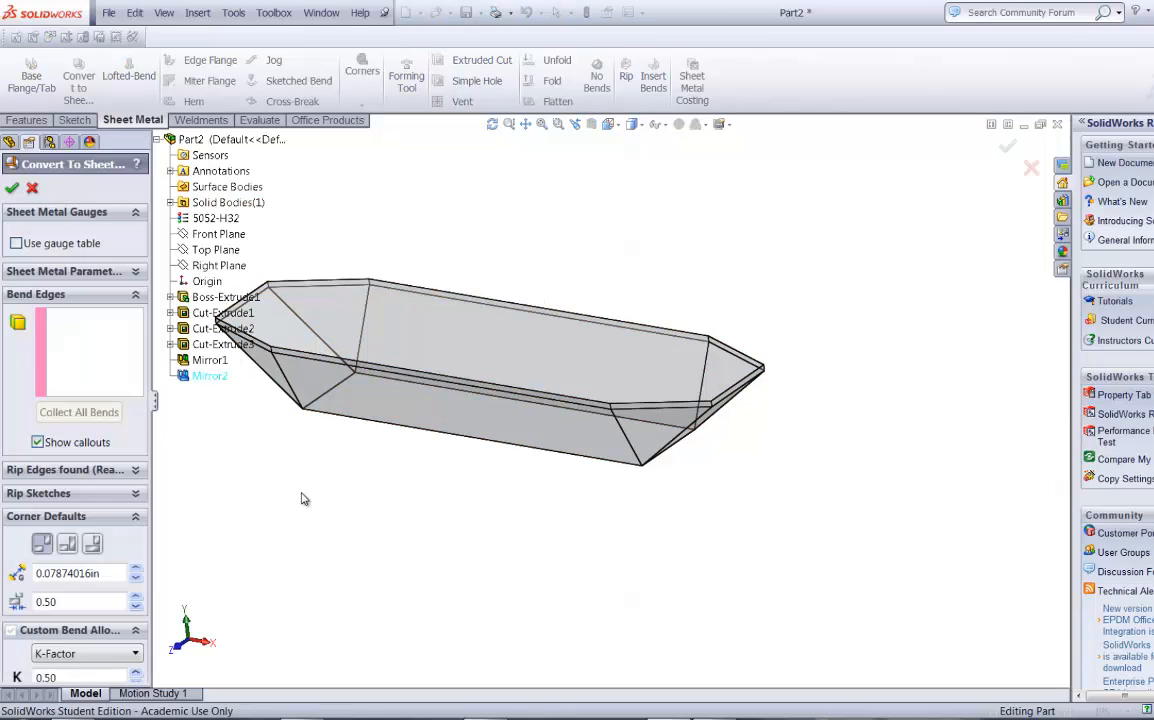
pyautogui.moveTo(335, 489); pyautogui.dragTo(341, 387, button='middle')
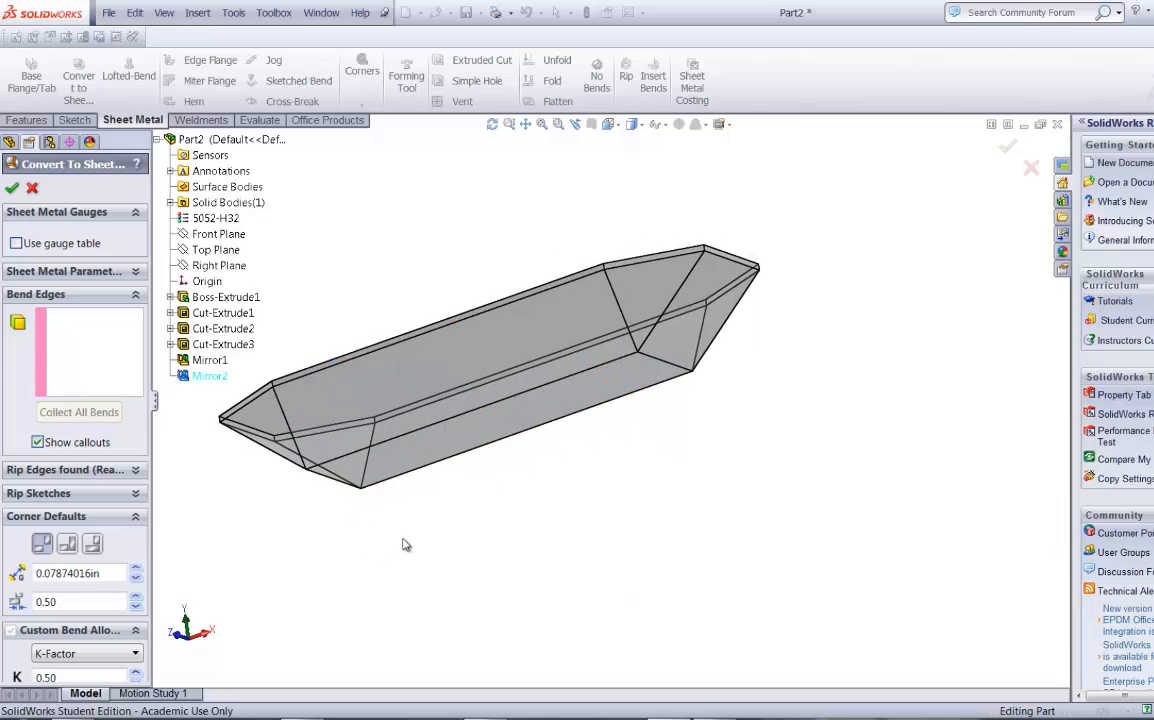
pyautogui.click(432, 452)
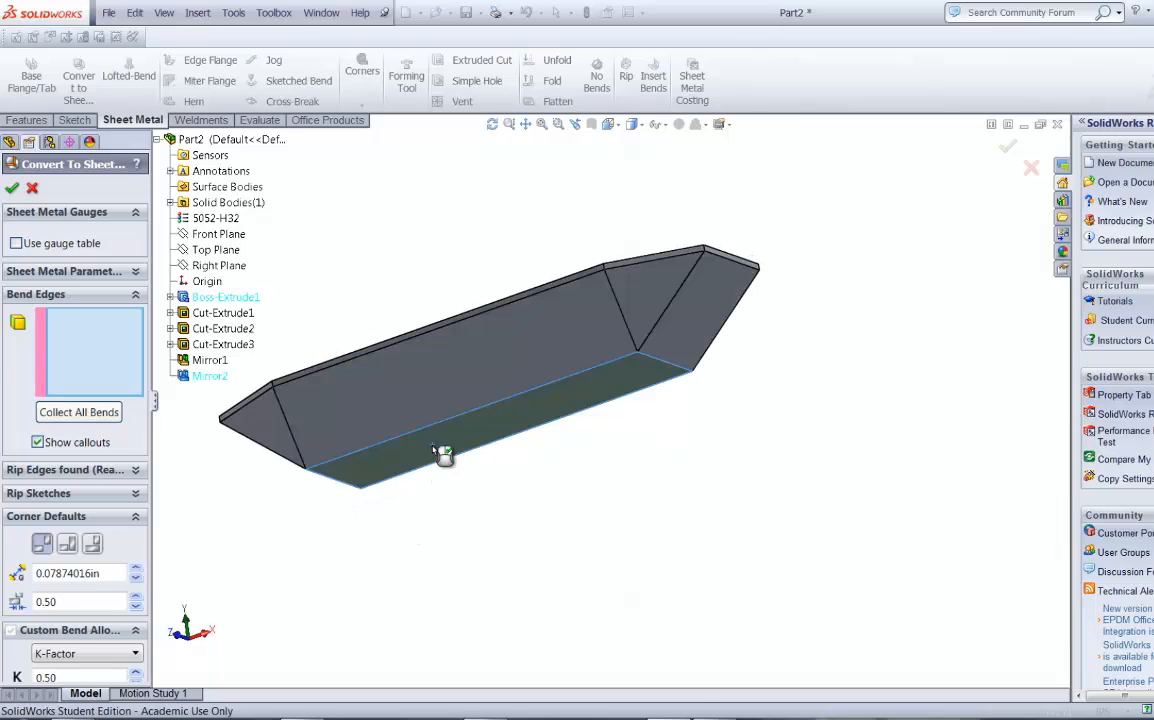
pyautogui.moveTo(438, 495); pyautogui.dragTo(432, 582, button='middle')
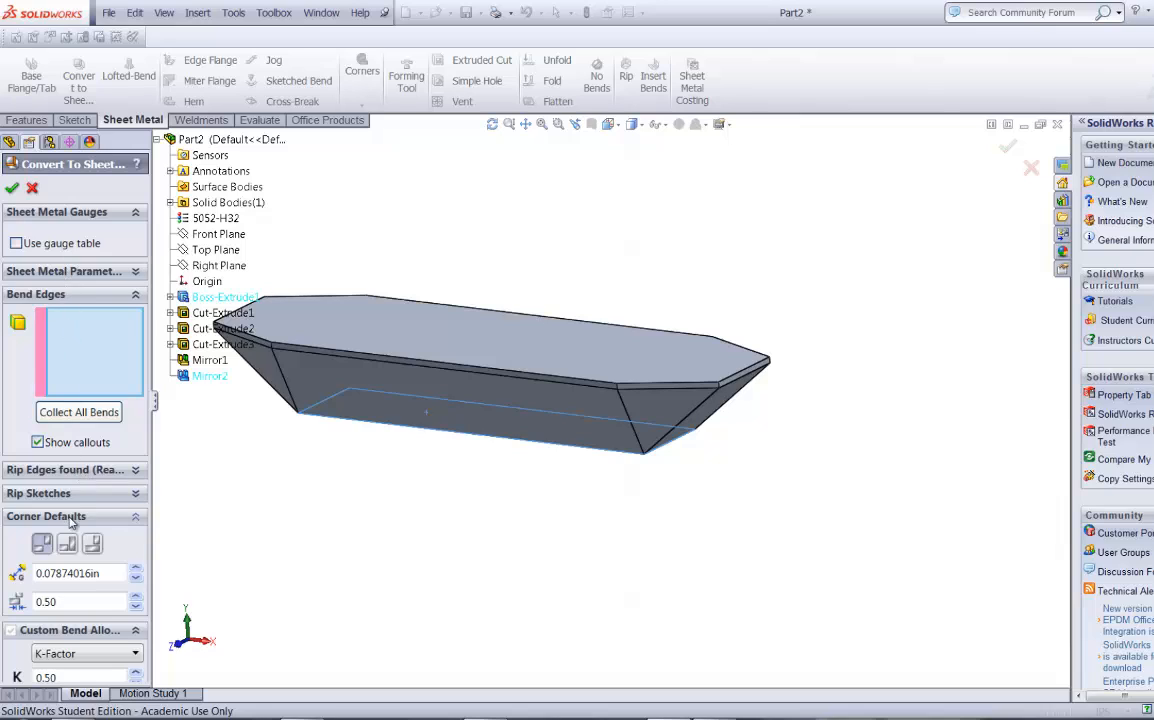
pyautogui.click(135, 272)
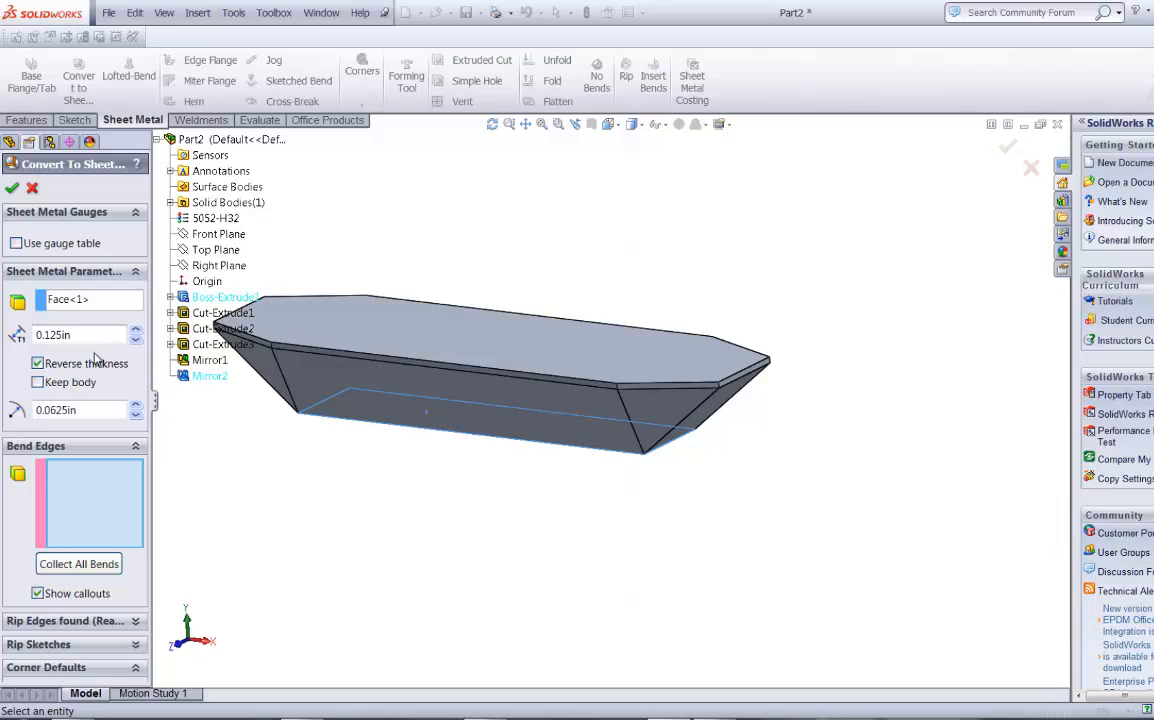
pyautogui.moveTo(88, 335); pyautogui.dragTo(38, 340)
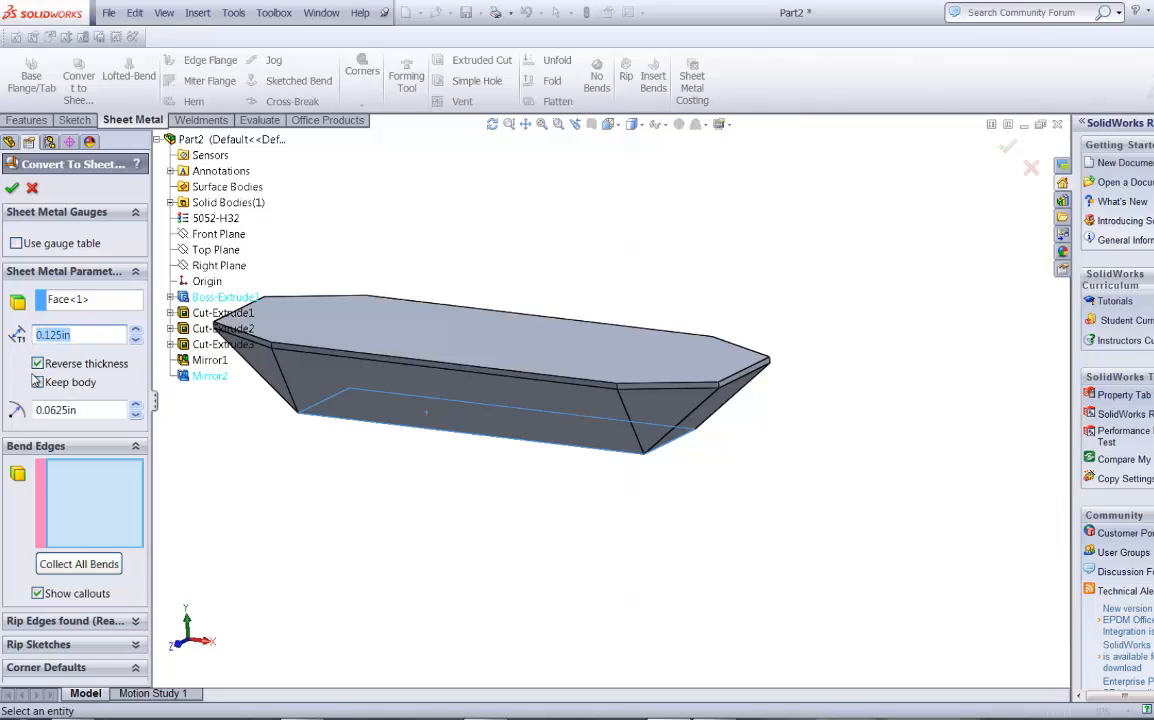
pyautogui.moveTo(86, 414); pyautogui.dragTo(27, 420)
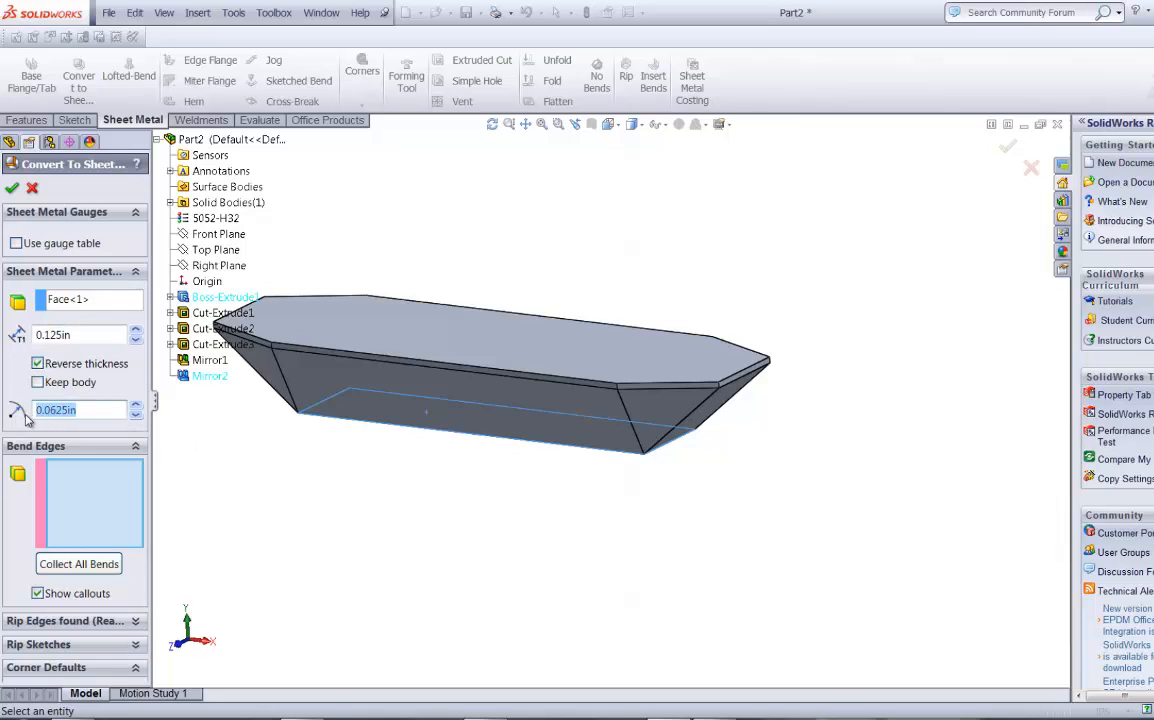
# Set the sheet metal conversion's default corner gap to 0.001 in, overlap ratio to 0 and K-factor to 0.333.
pyautogui.click(137, 449)
pyautogui.click(137, 275)
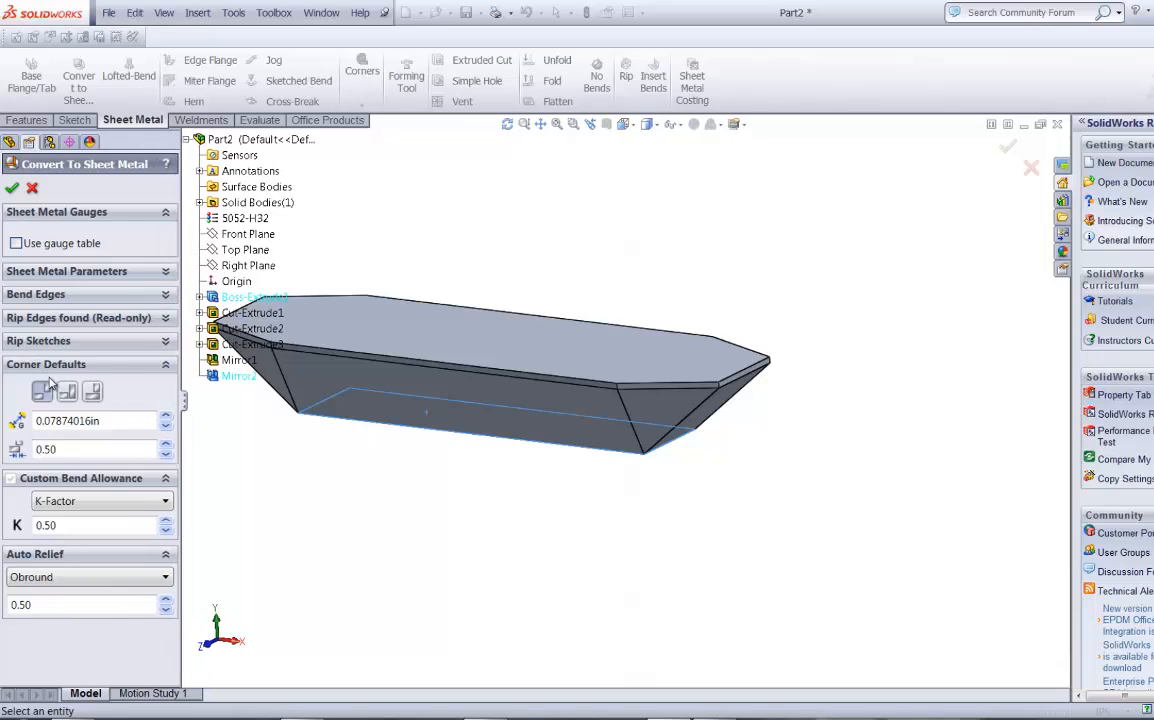
pyautogui.doubleClick(86, 421)
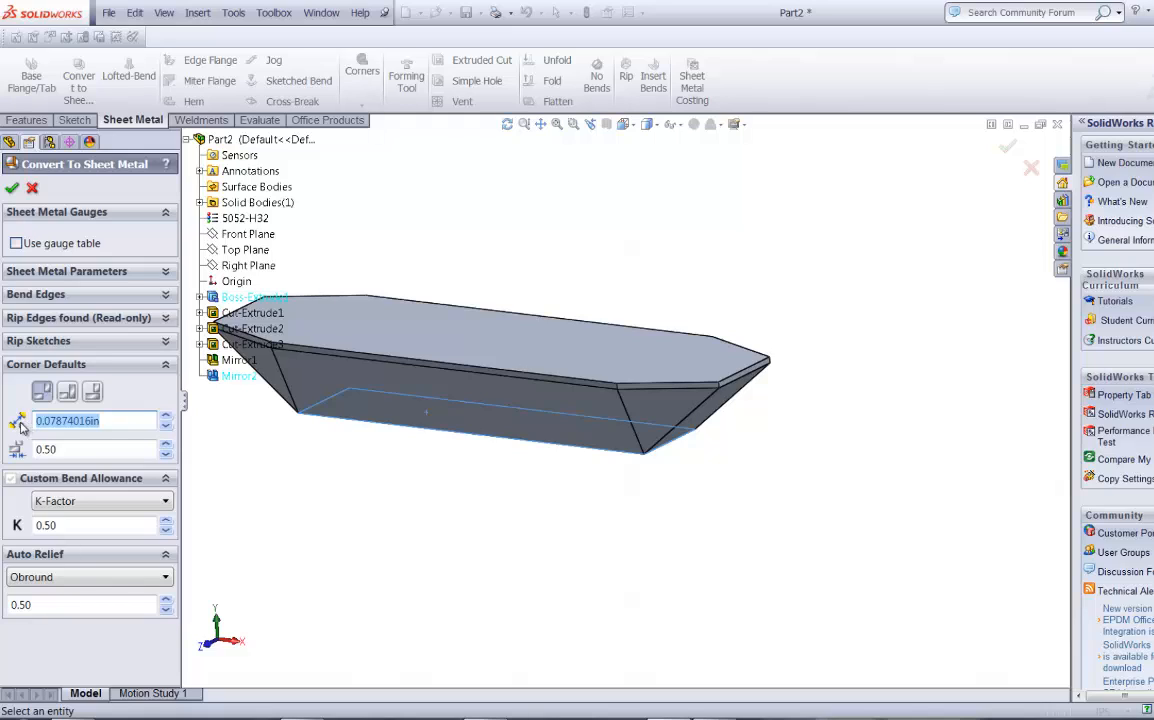
pyautogui.write('.001')
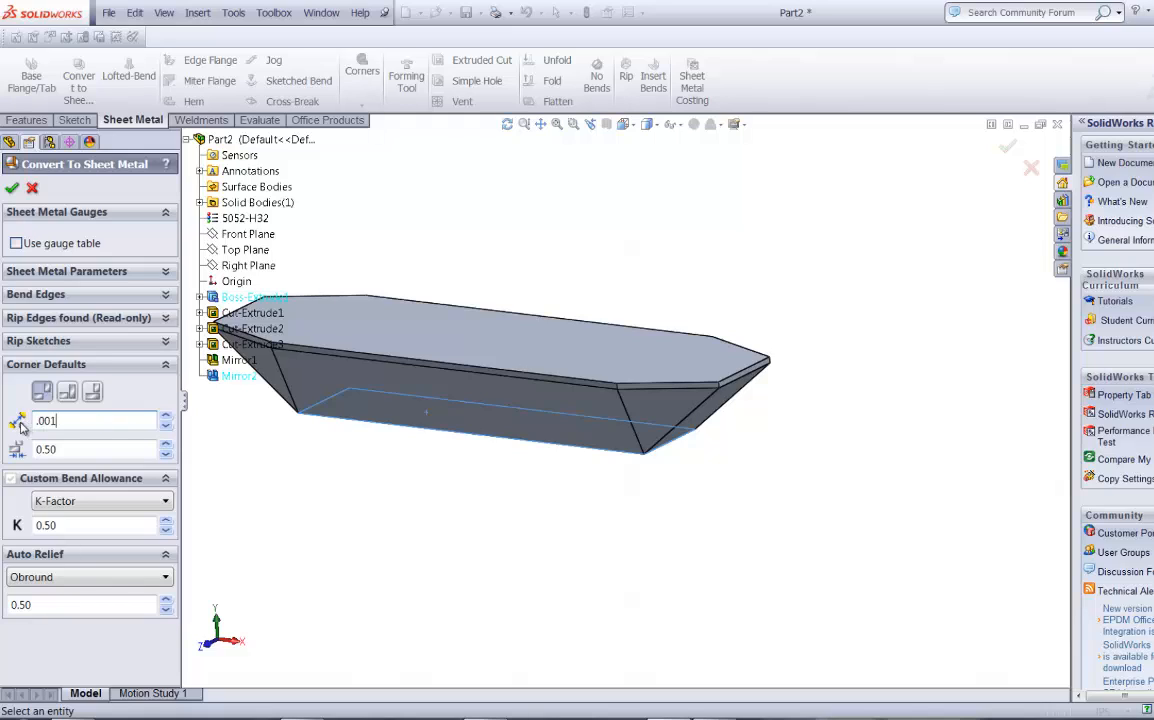
pyautogui.doubleClick(69, 450)
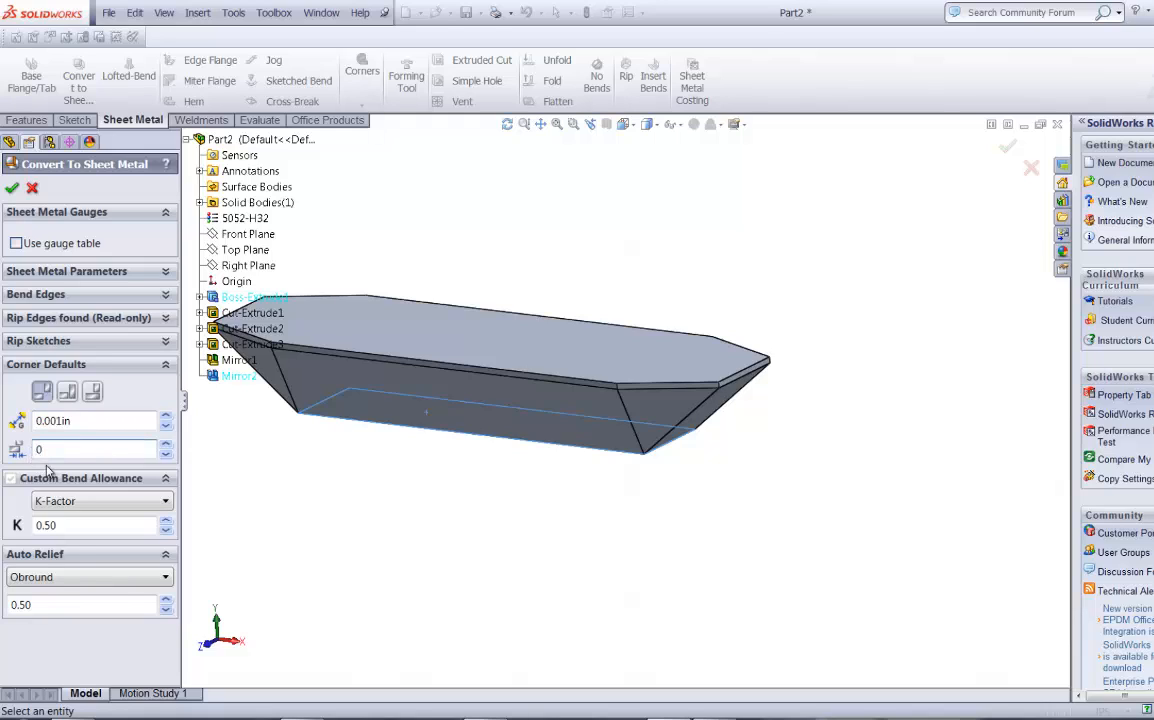
pyautogui.doubleClick(72, 525)
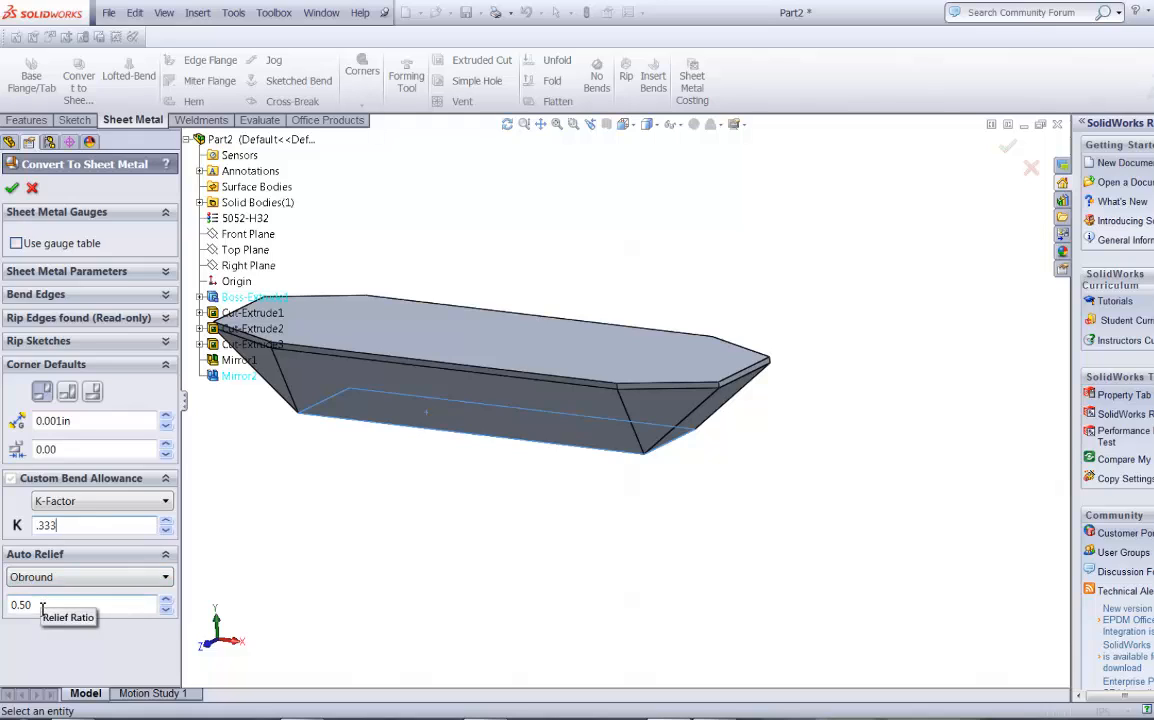
# Select the four edges around the solid's bottom face as bend edges for the sheet metal conversion.
pyautogui.click(167, 298)
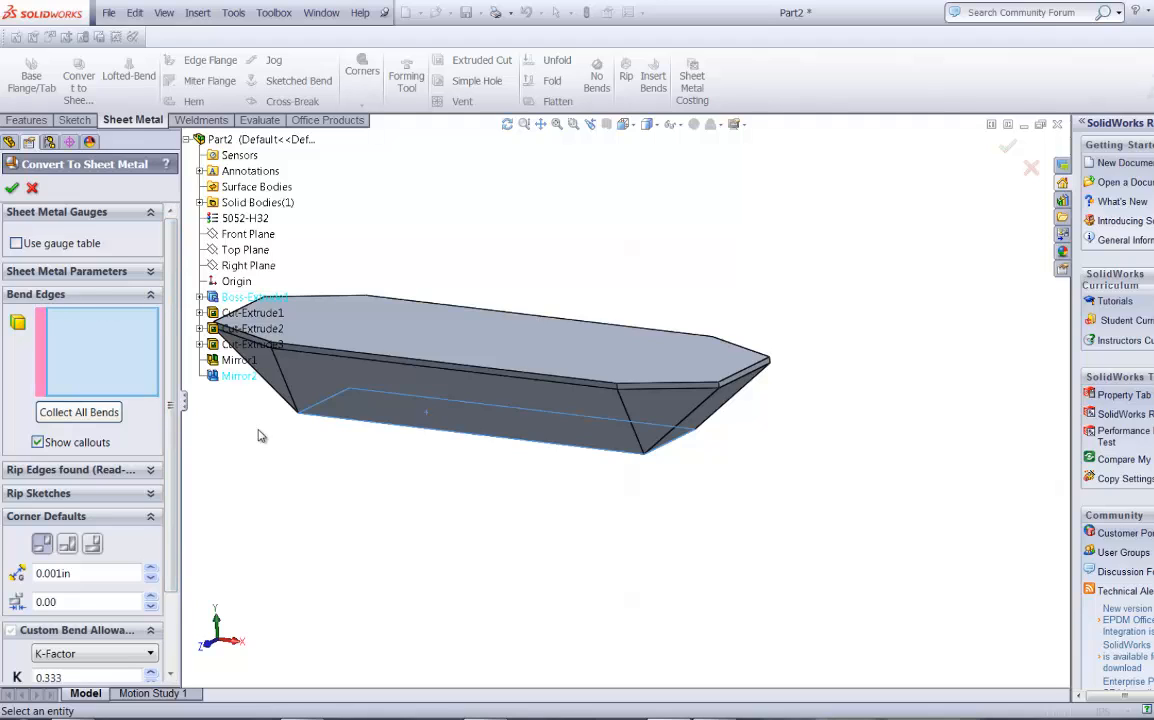
pyautogui.scroll(-2, 379, 417)
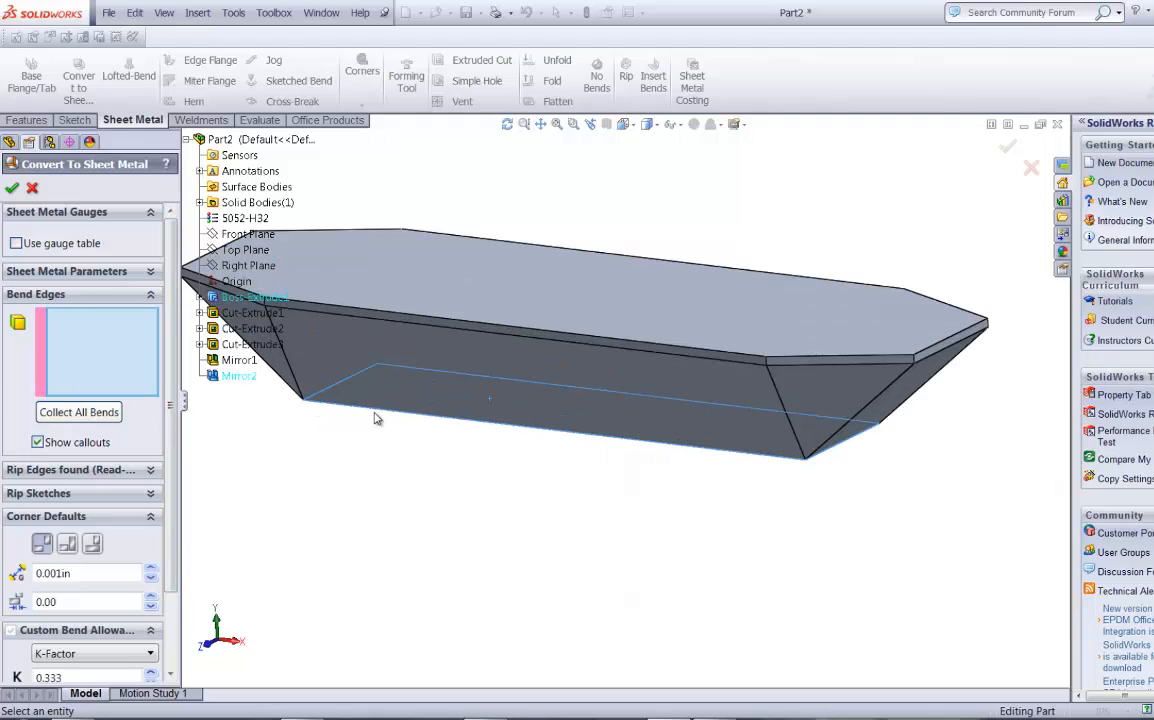
pyautogui.click(381, 414)
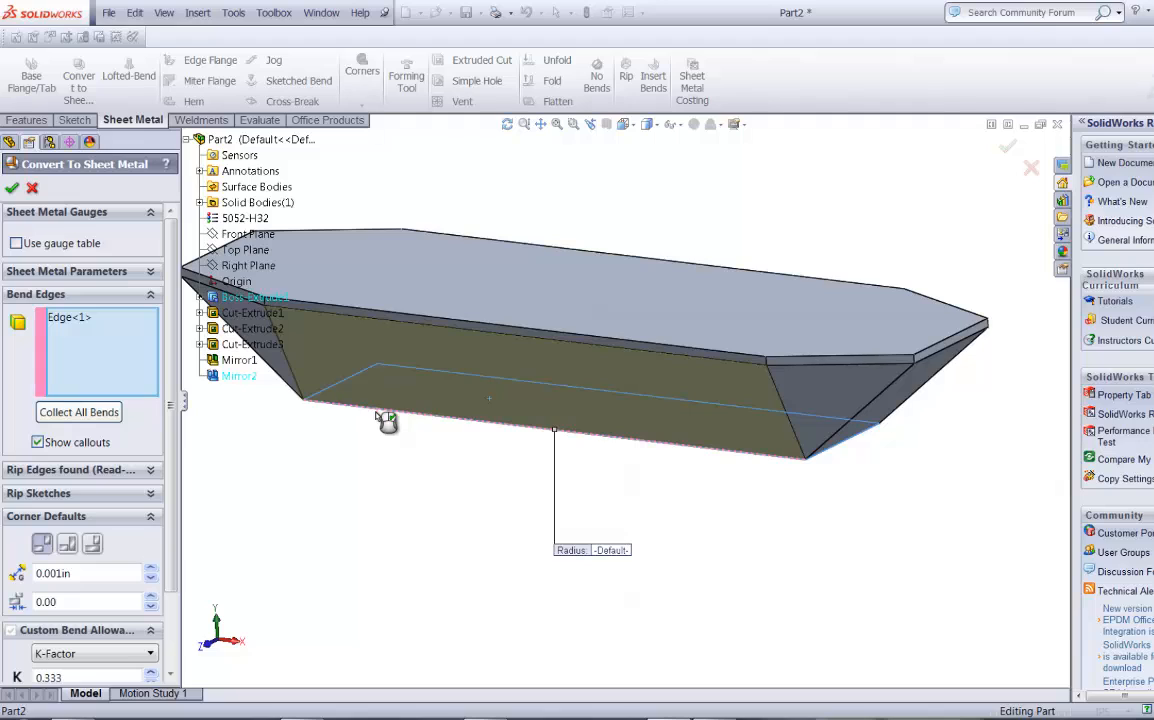
pyautogui.click(428, 370)
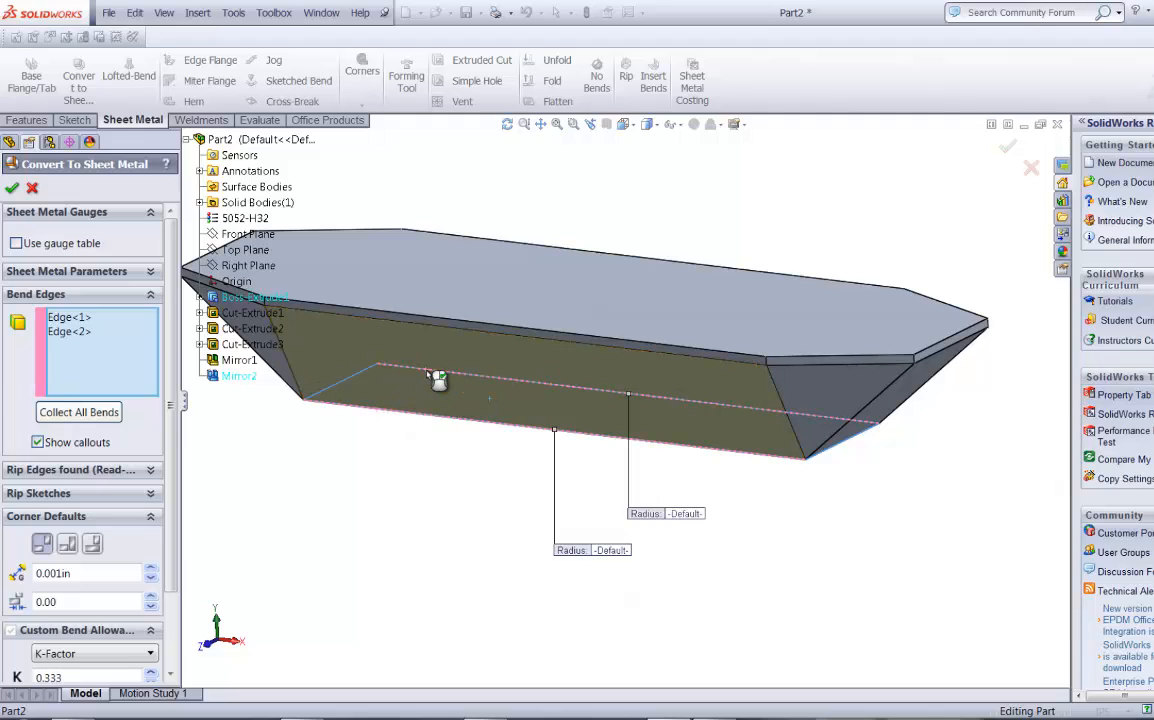
pyautogui.click(347, 378)
pyautogui.click(715, 371)
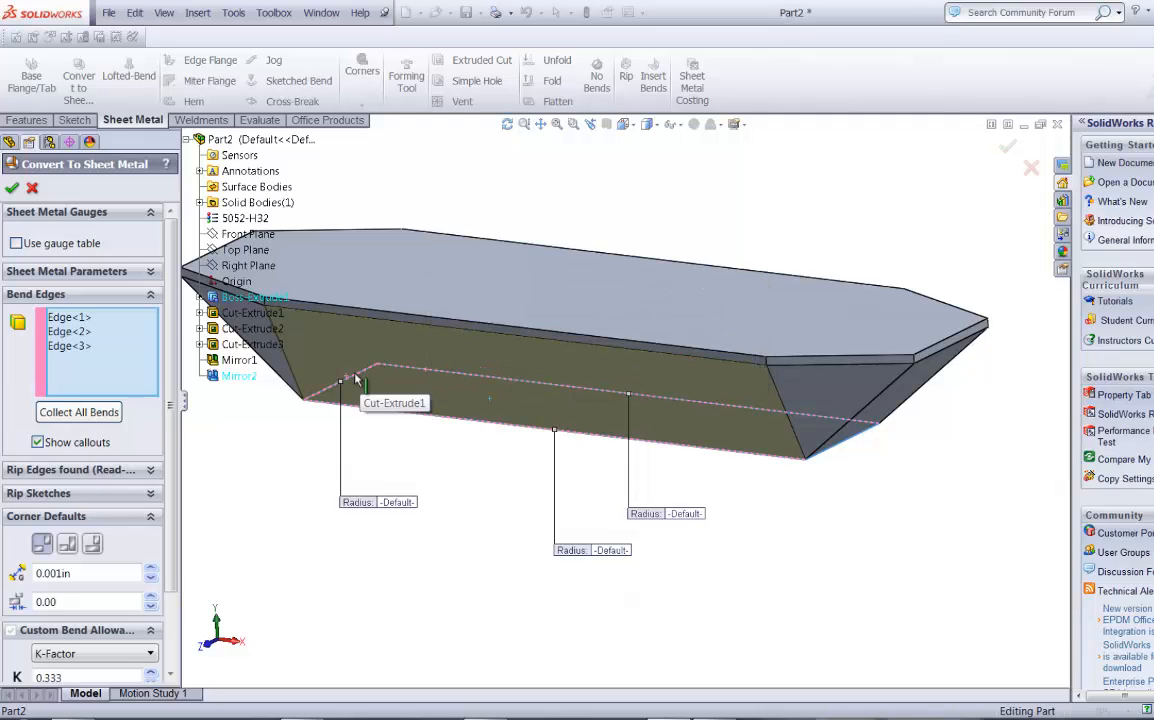
pyautogui.click(846, 444)
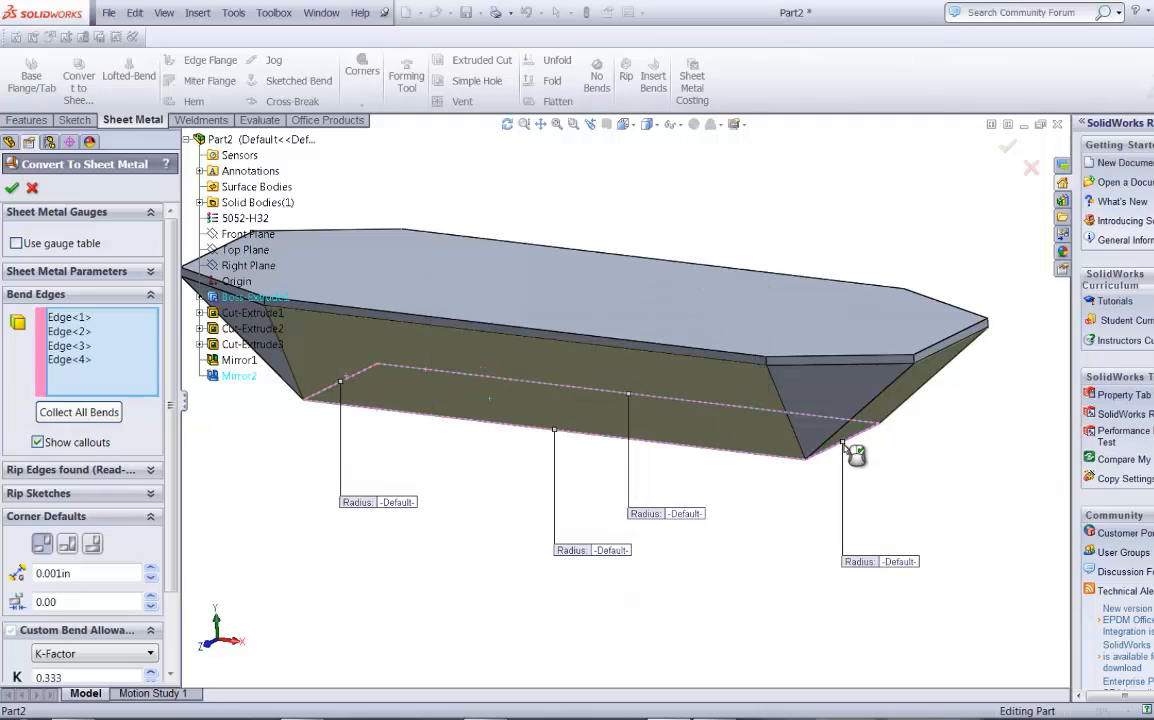
# Add the lower edges of the upper rim along both long sides and both sloped ends as bend edges.
pyautogui.click(663, 357)
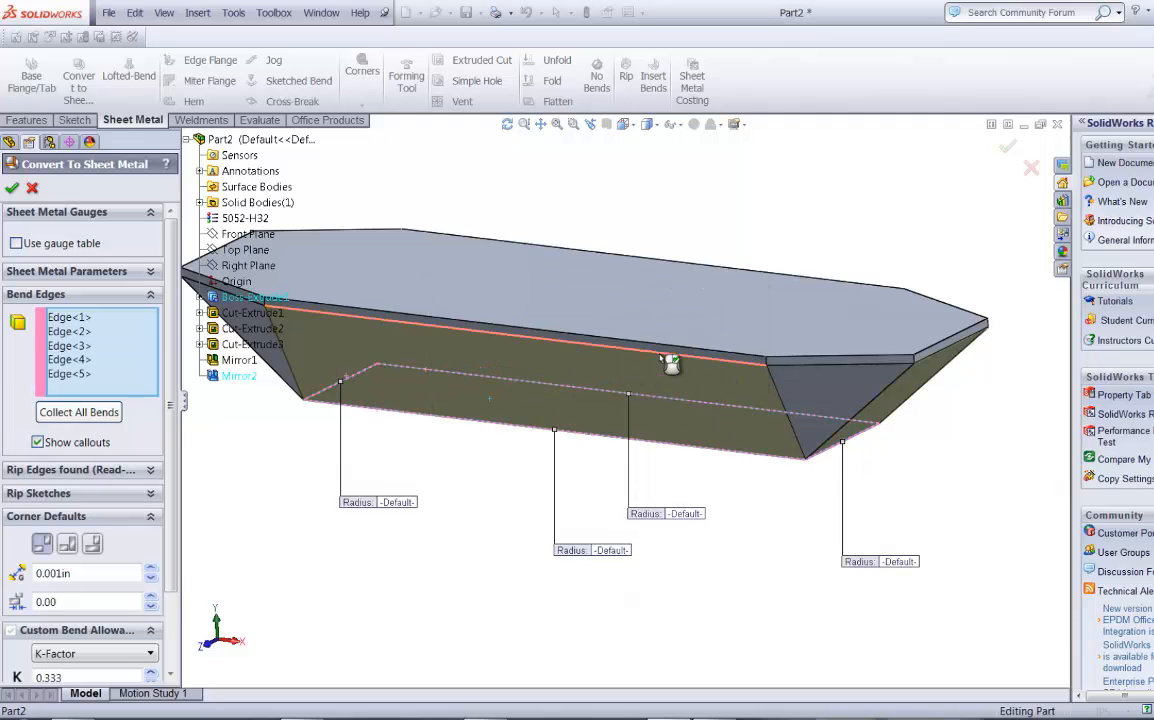
pyautogui.click(677, 273)
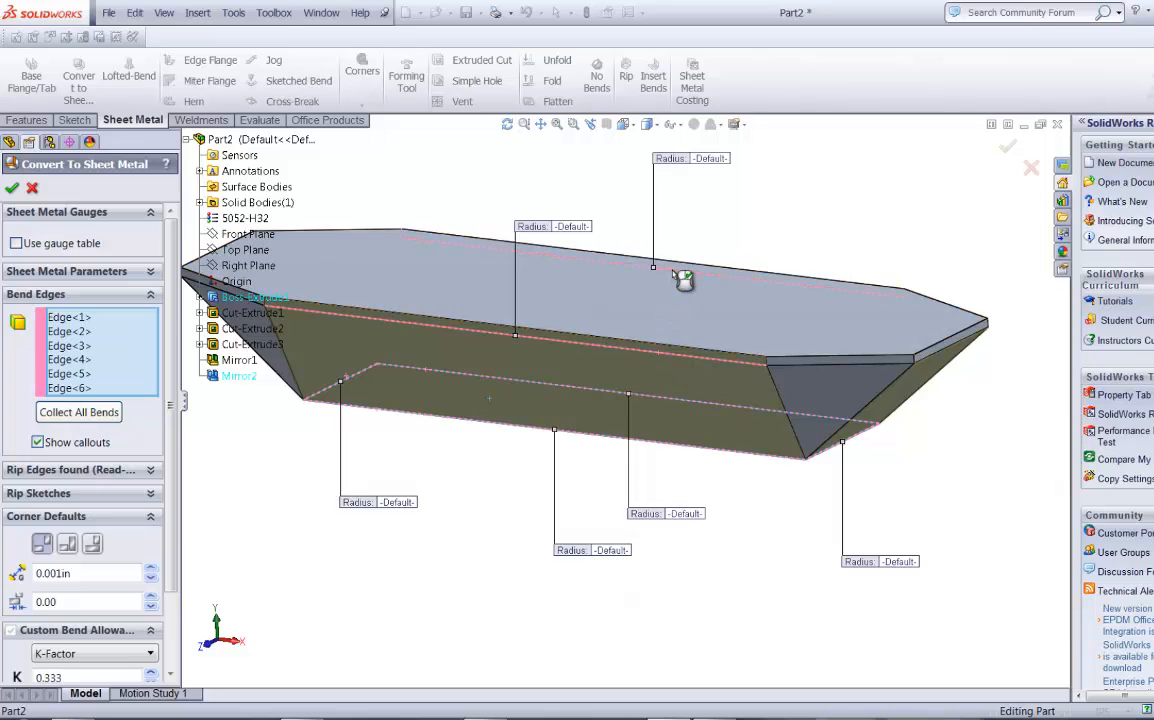
pyautogui.click(933, 356)
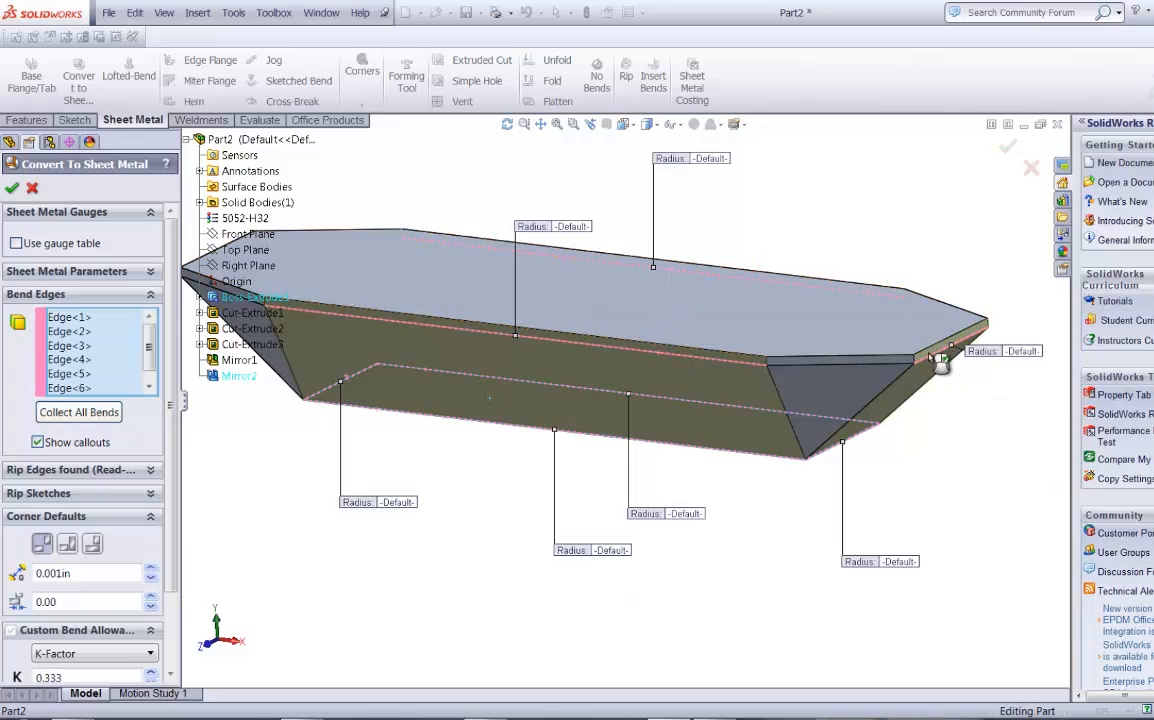
pyautogui.scroll(2, 526, 358)
pyautogui.moveTo(526, 358); pyautogui.dragTo(615, 360, button='middle')
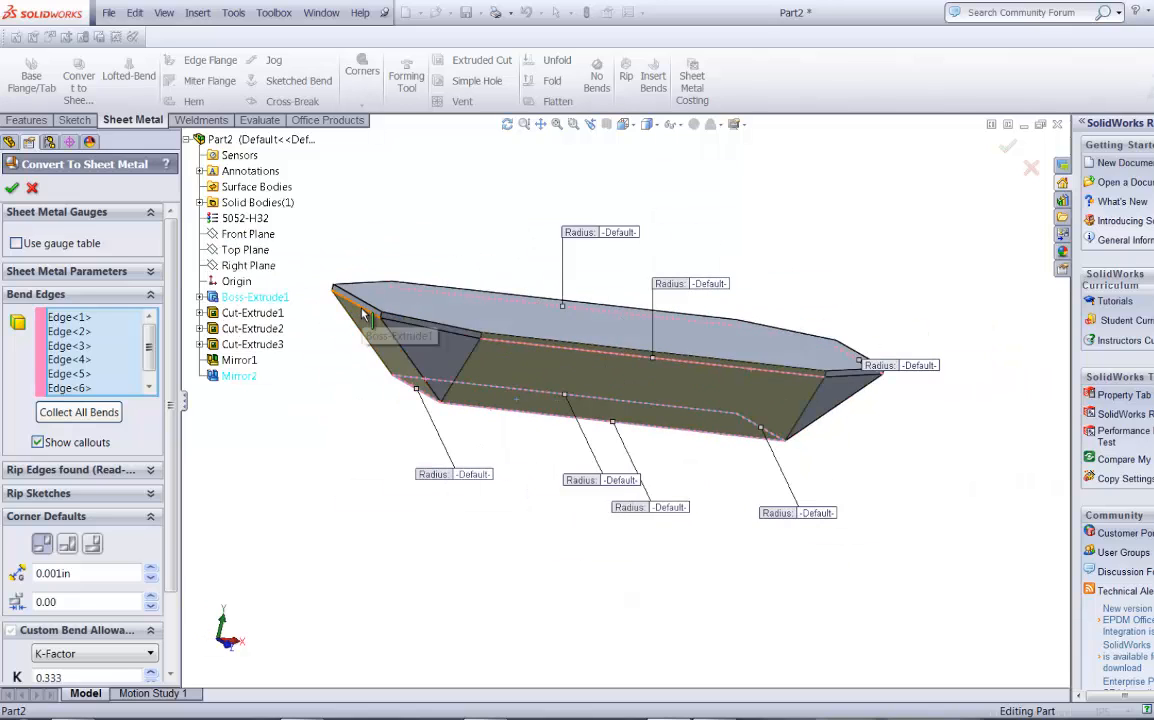
pyautogui.click(363, 314)
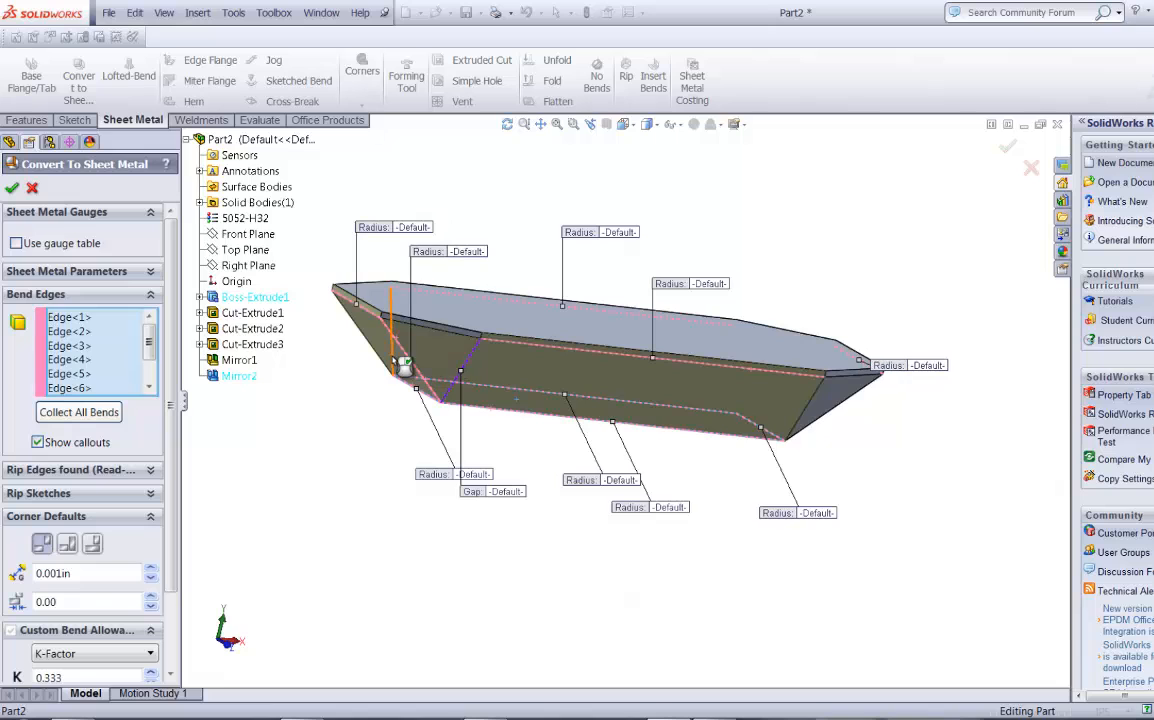
# Add the slanted edges between the sloped end faces and the triangular corner faces as bend edges at all four corners.
pyautogui.scroll(-4, 405, 352)
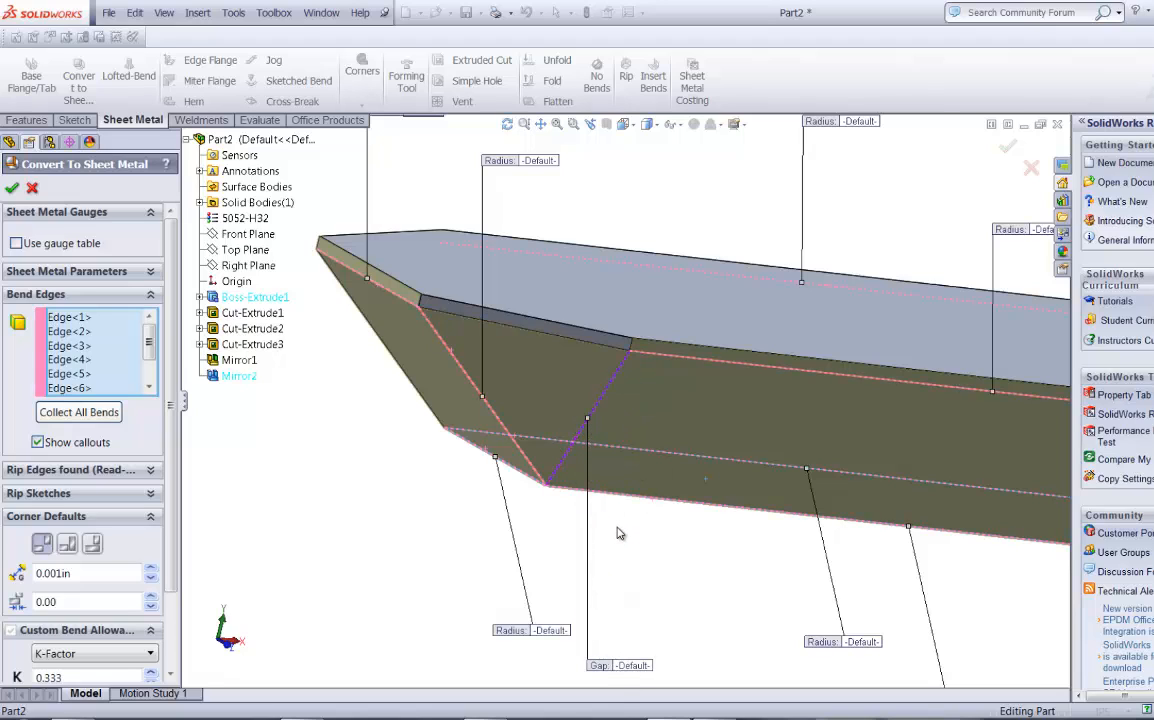
pyautogui.moveTo(275, 440); pyautogui.dragTo(378, 306, button='middle')
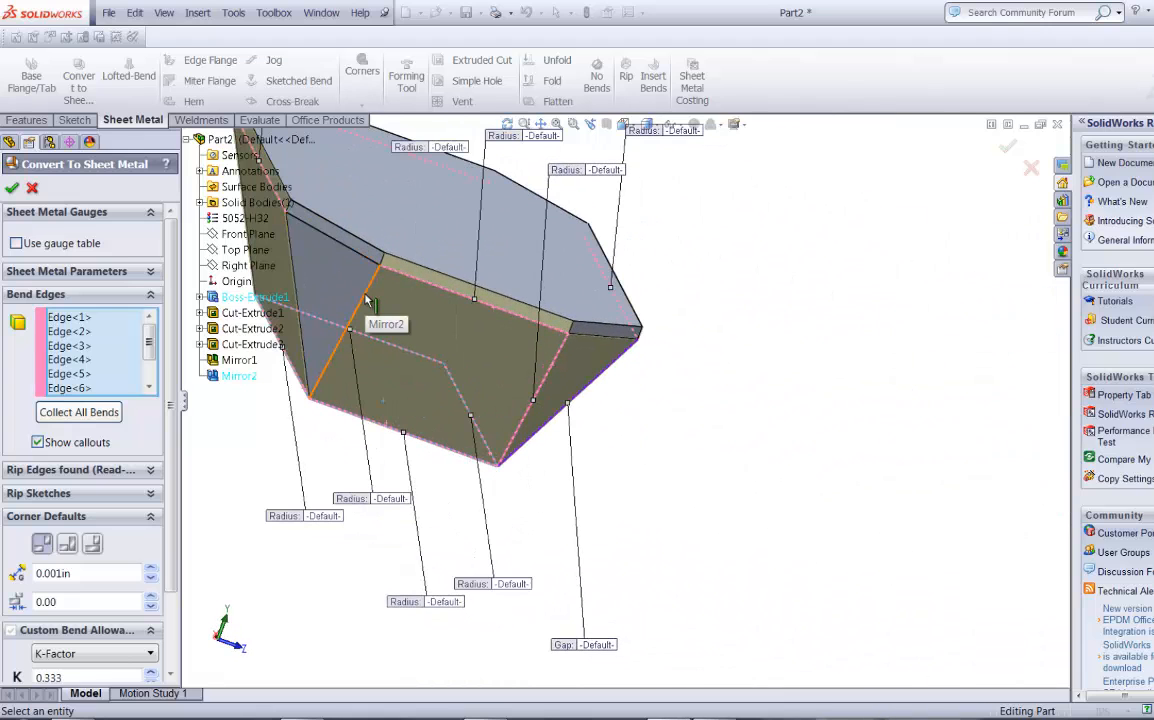
pyautogui.click(295, 283)
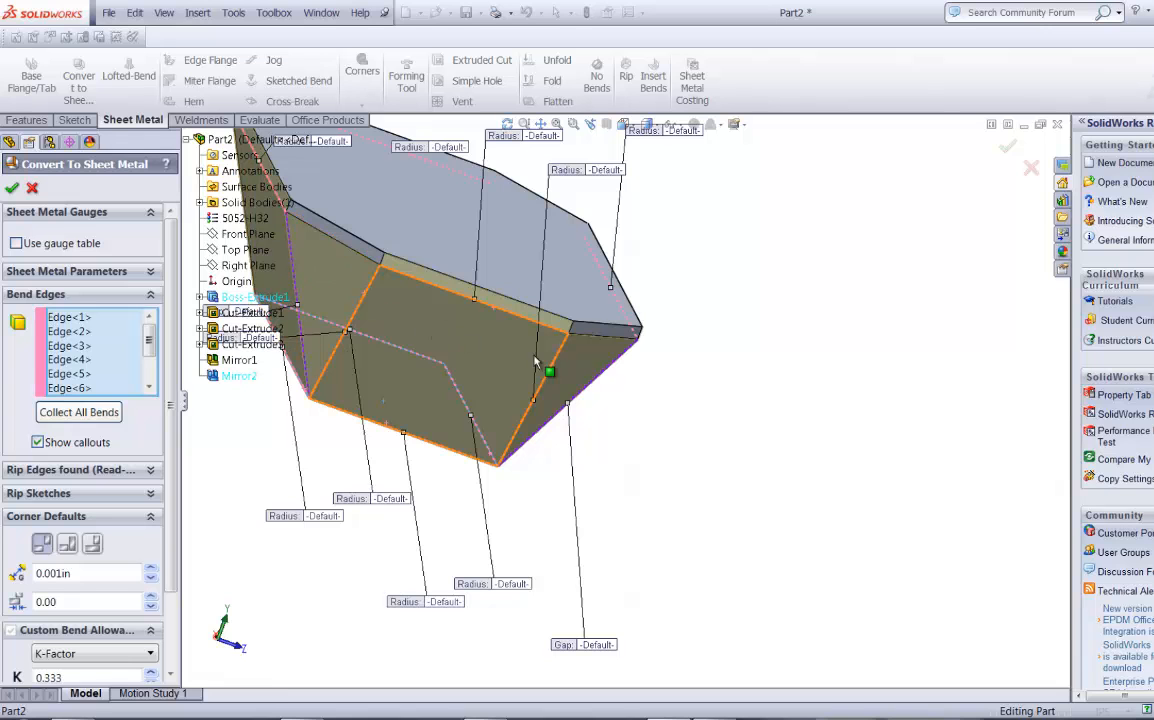
pyautogui.scroll(3, 626, 373)
pyautogui.moveTo(678, 366); pyautogui.dragTo(850, 361, button='middle')
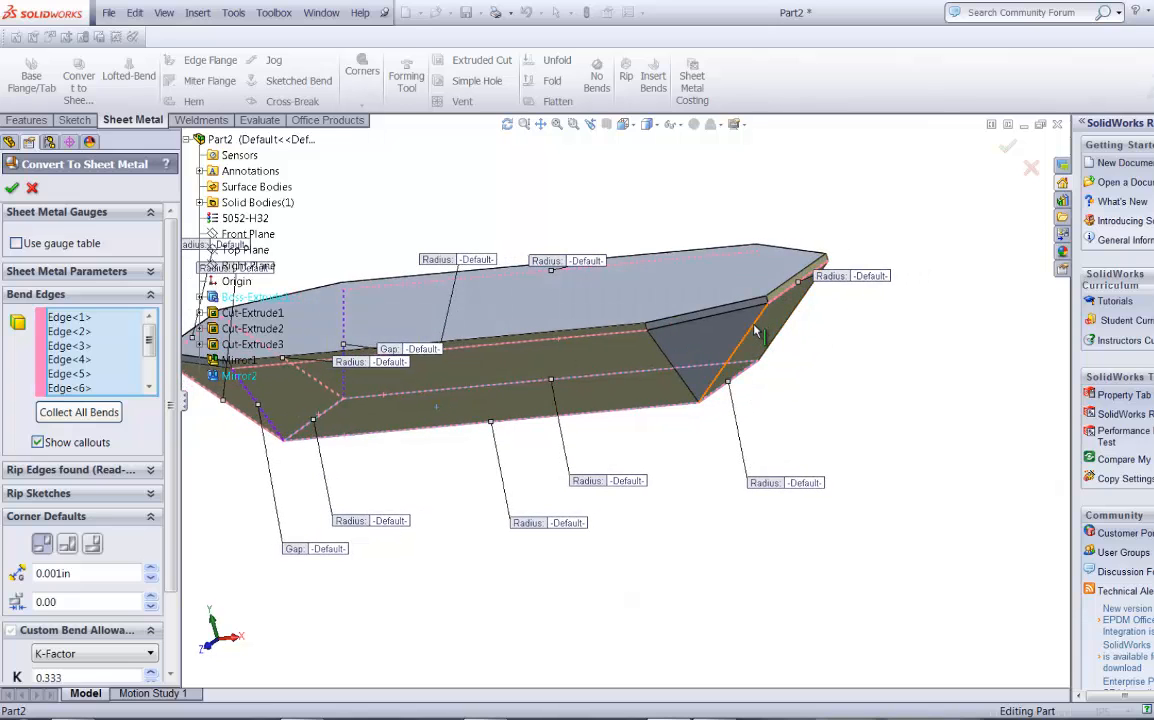
pyautogui.click(686, 306)
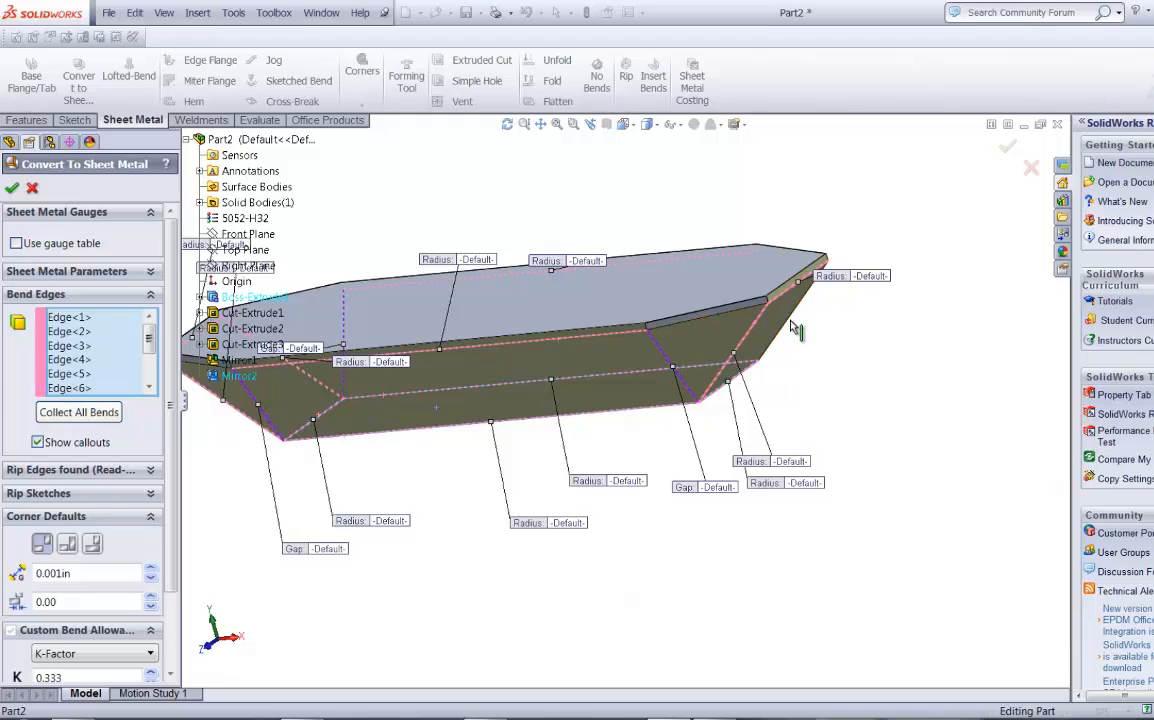
pyautogui.click(772, 300)
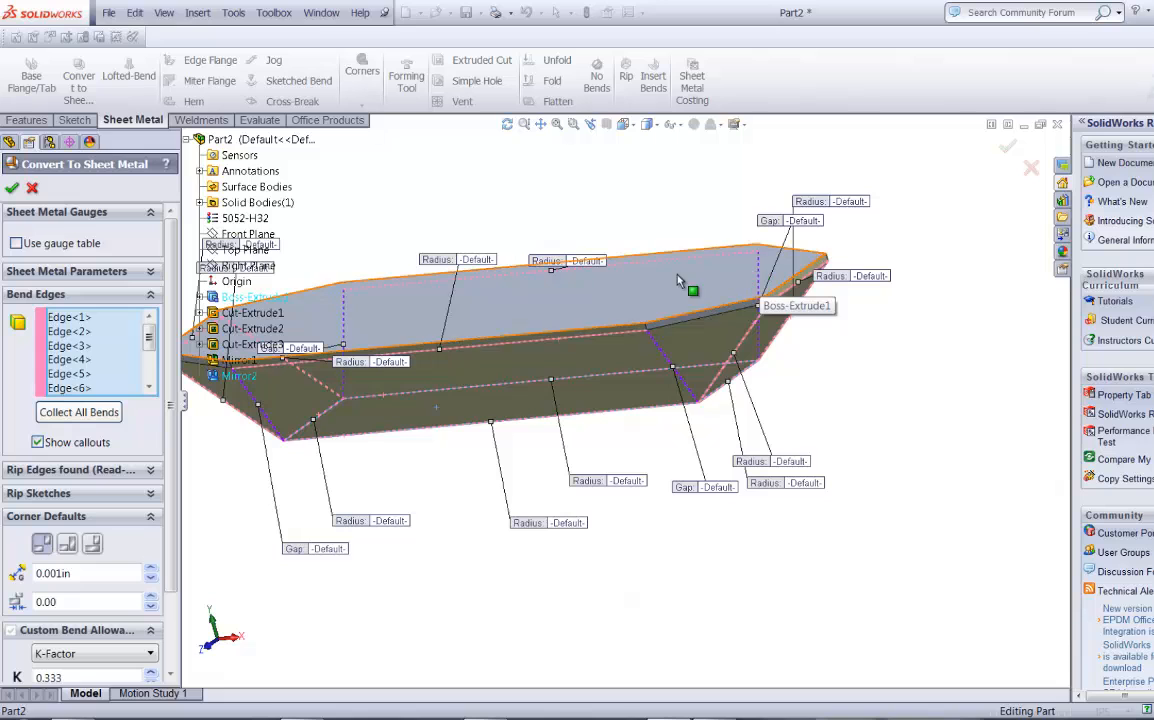
# Add the lower rim edges above the triangular corner faces as bend edges.
pyautogui.scroll(-3, 700, 307)
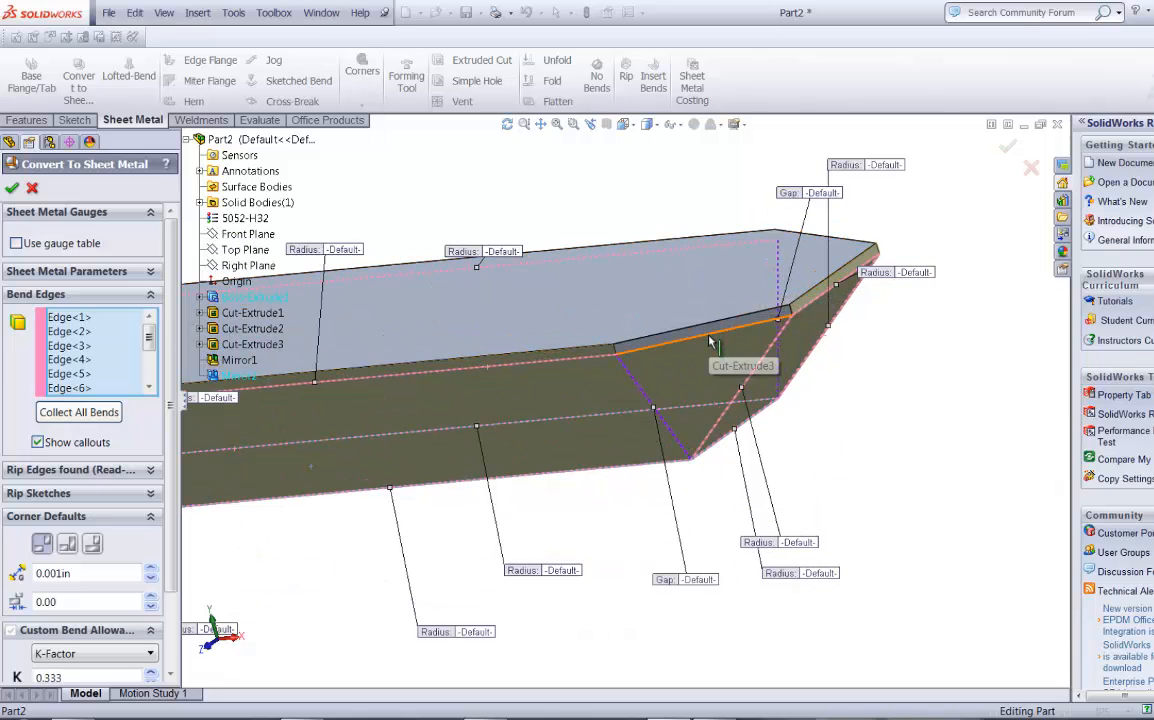
pyautogui.click(785, 322)
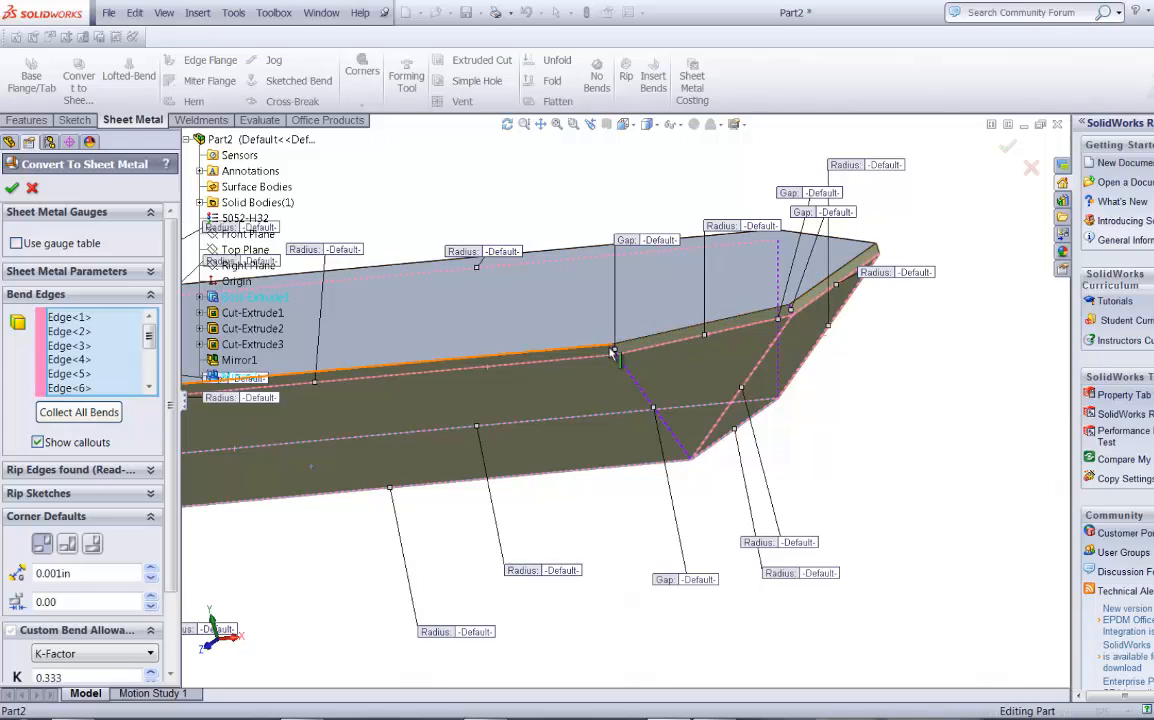
pyautogui.moveTo(652, 345); pyautogui.dragTo(420, 222, button='middle')
pyautogui.click(420, 254)
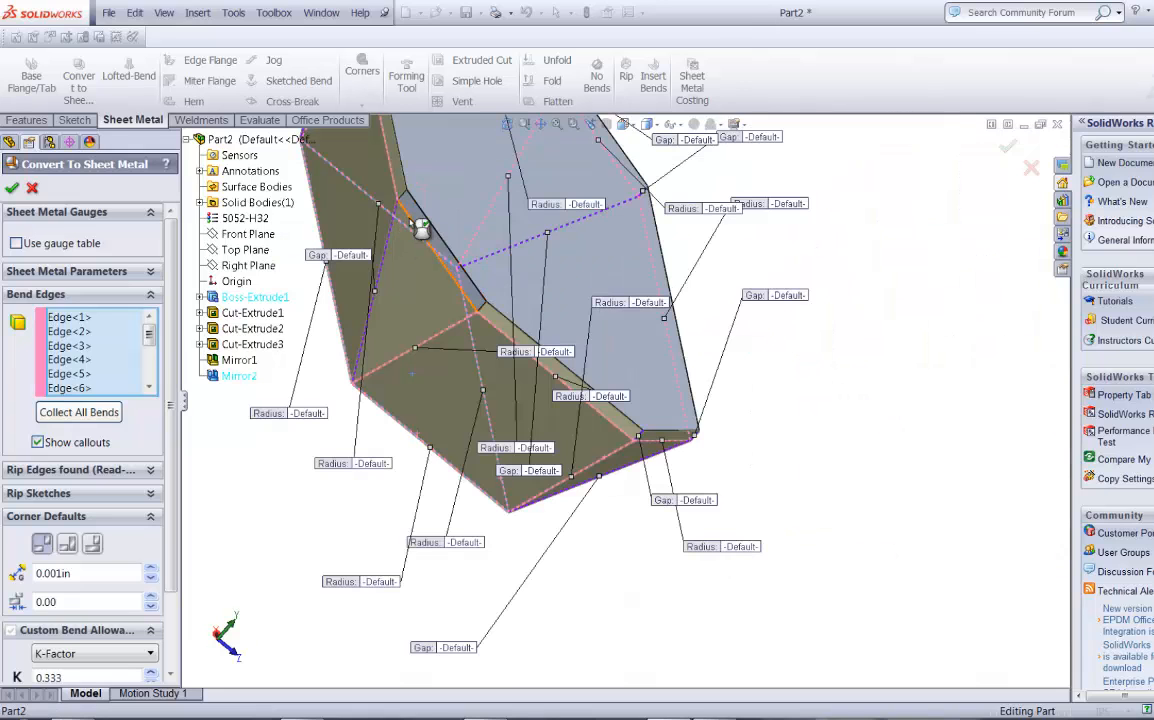
# Check the previewed material side at a rim corner and the reverse thickness option, and complete the sheet metal conversion.
pyautogui.moveTo(761, 378); pyautogui.dragTo(612, 315, button='middle')
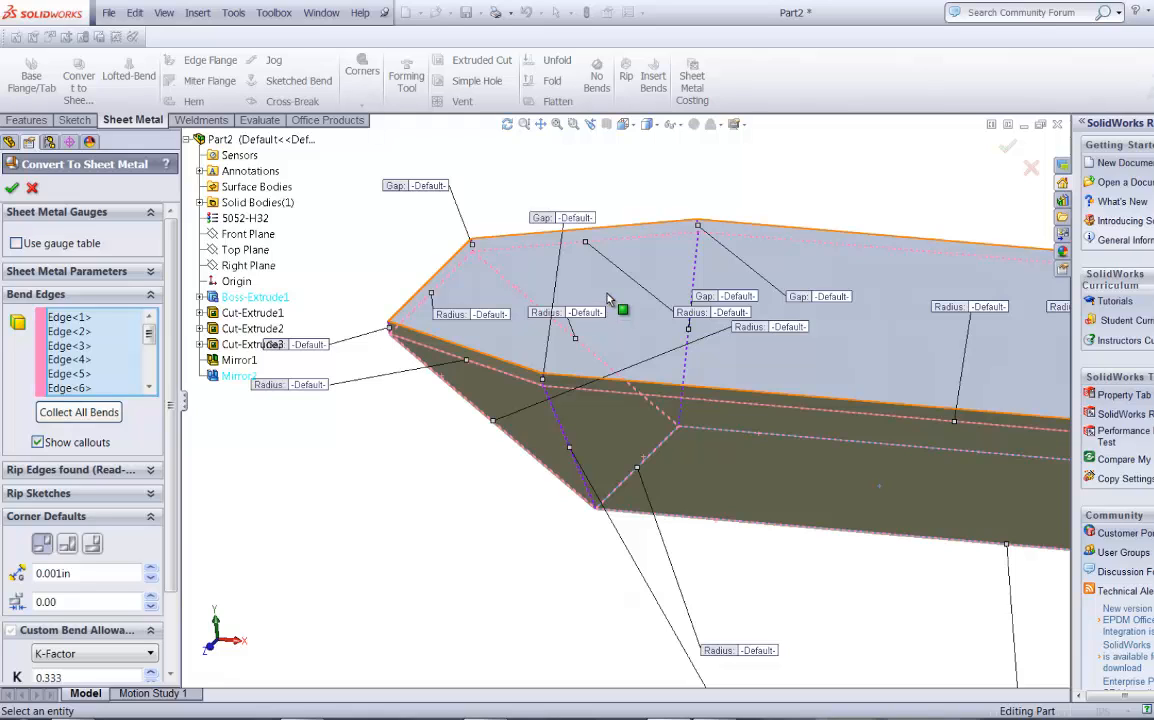
pyautogui.scroll(-5, 556, 380)
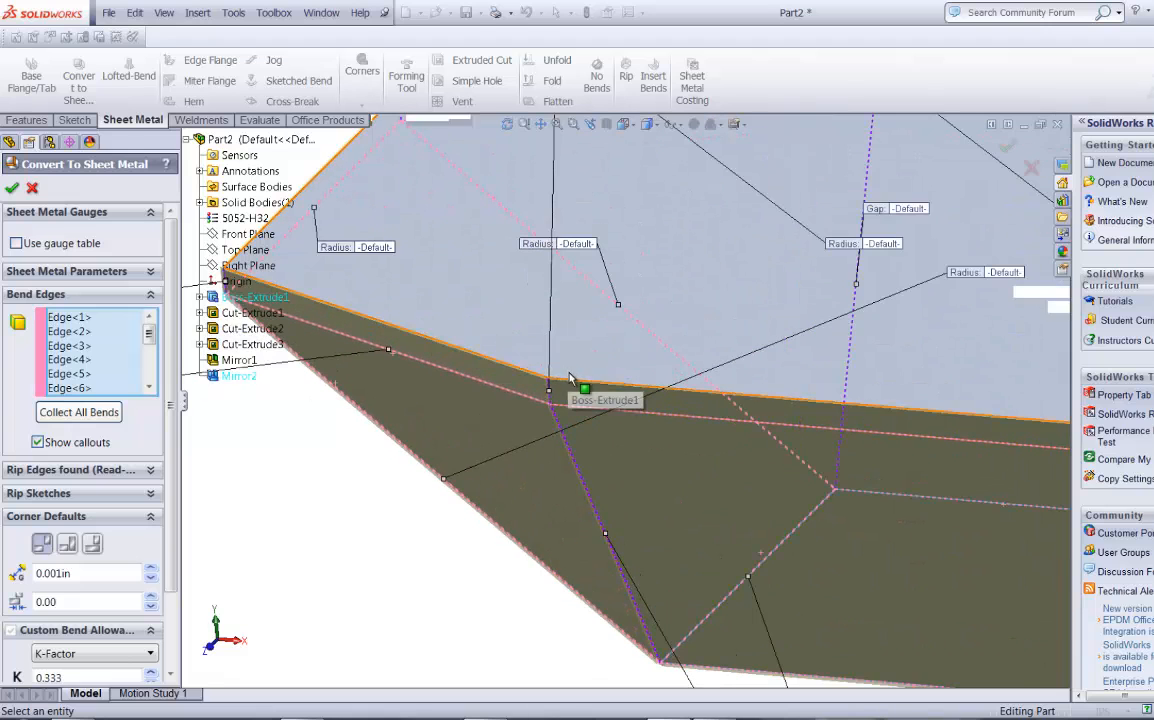
pyautogui.scroll(-3, 569, 380)
pyautogui.moveTo(570, 382); pyautogui.dragTo(605, 474, button='middle')
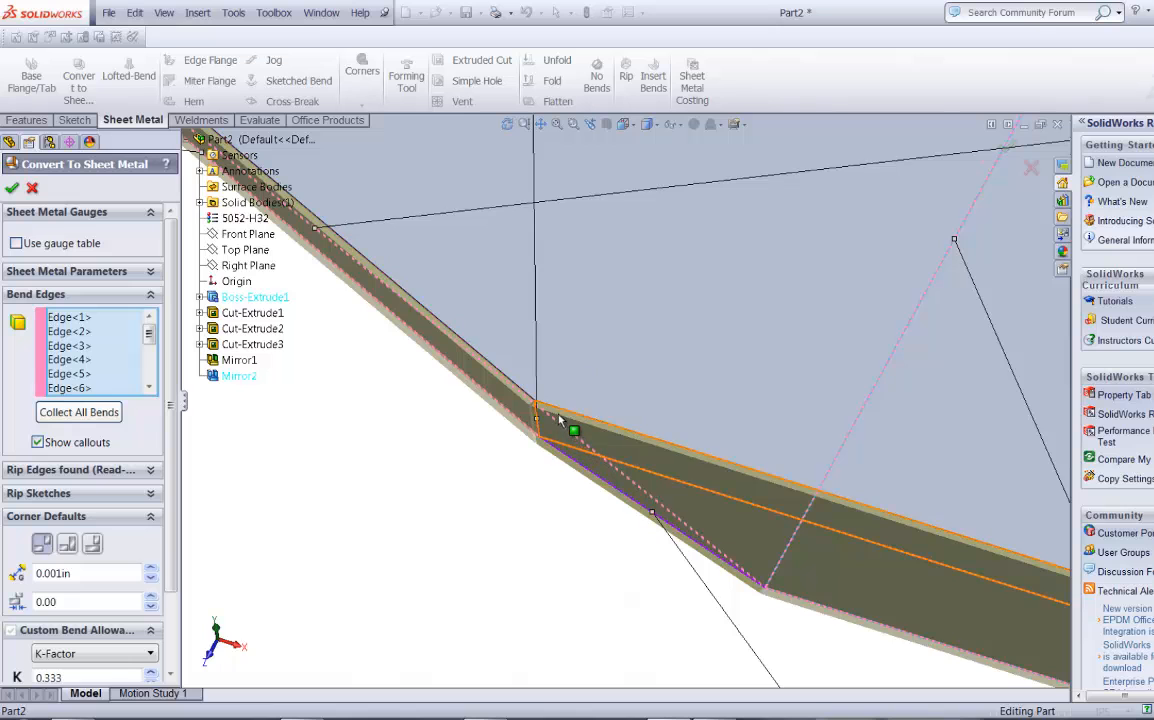
pyautogui.moveTo(560, 420); pyautogui.dragTo(580, 465, button='middle')
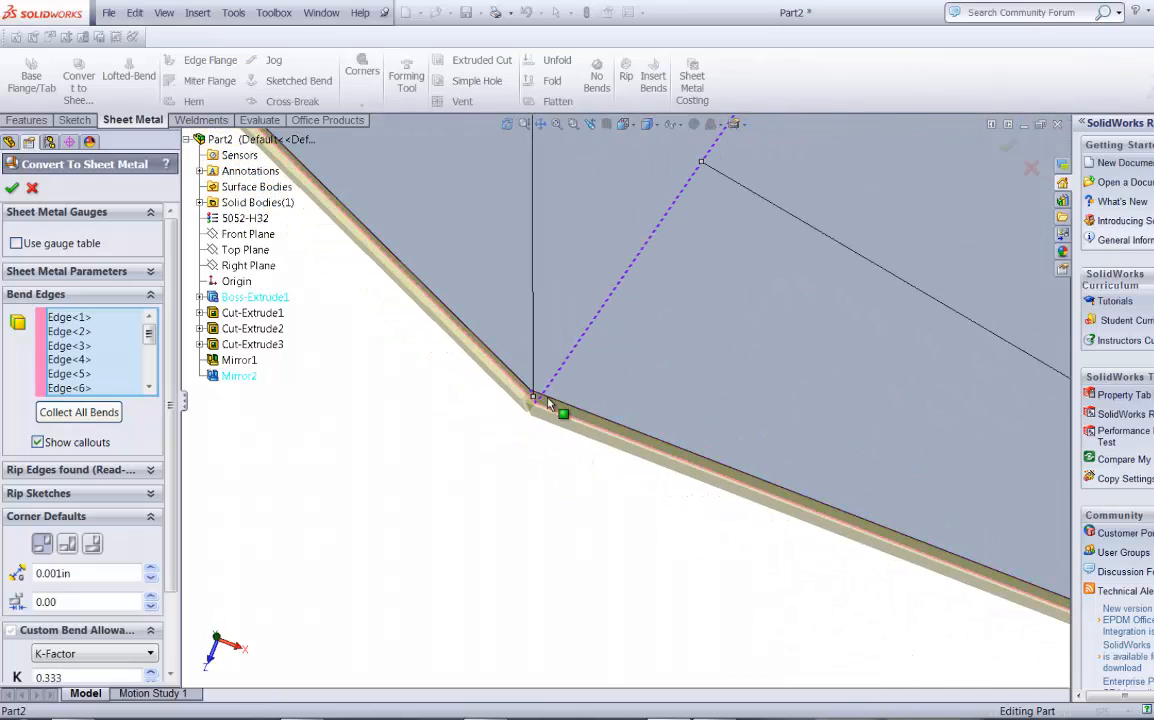
pyautogui.scroll(-3, 545, 402)
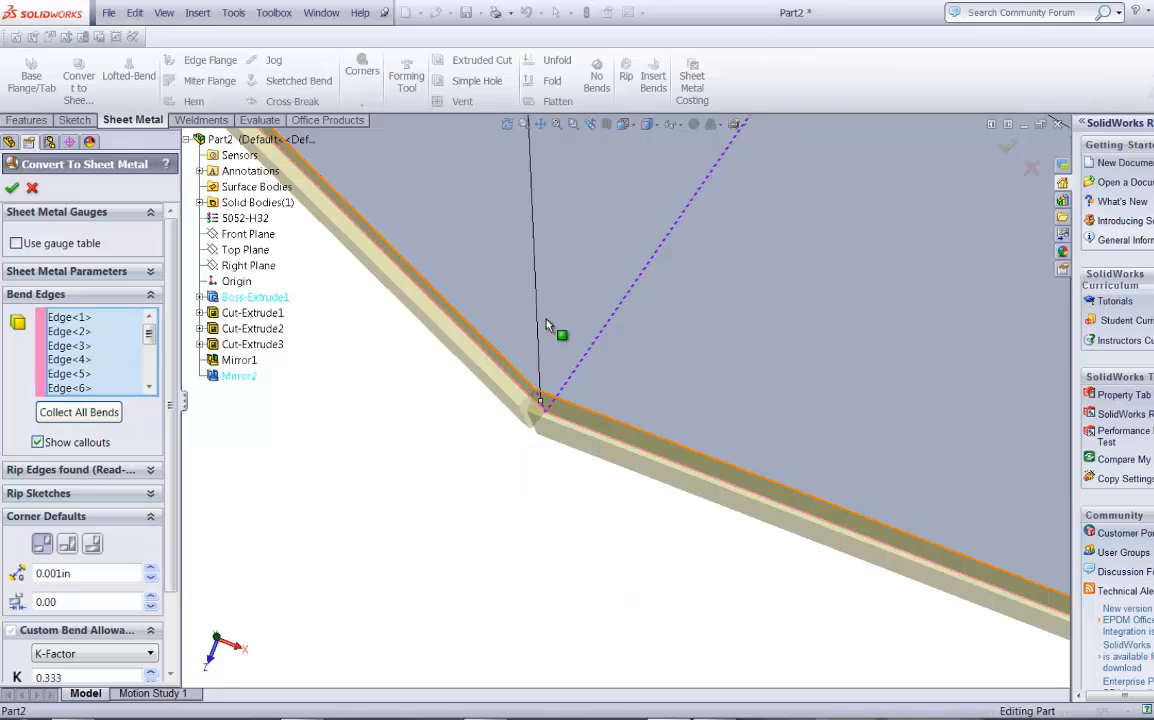
pyautogui.click(151, 275)
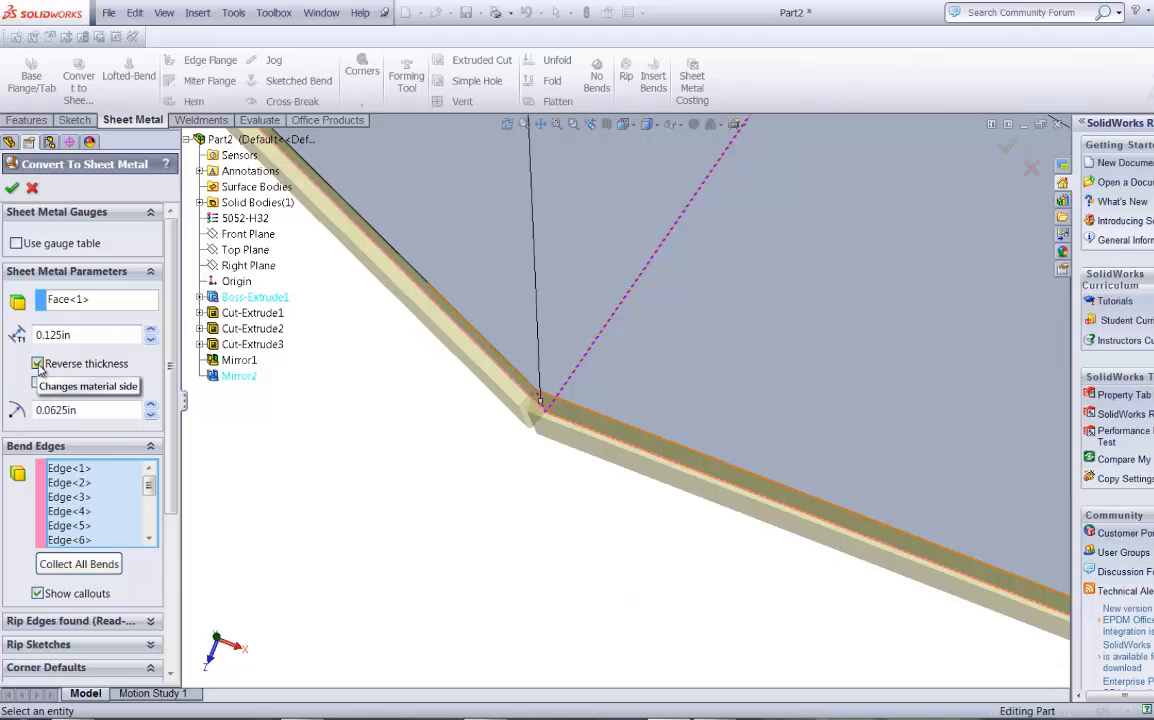
pyautogui.click(13, 190)
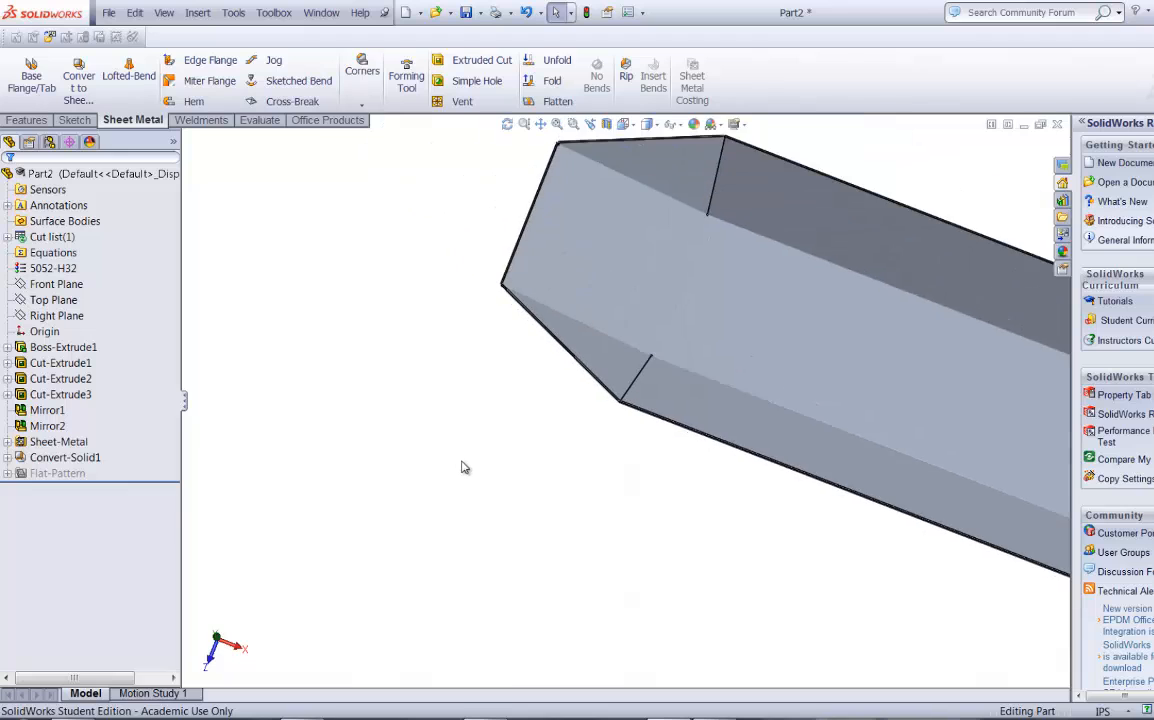
# Examine the converted part's rim corners, rip gaps and bend reliefs up close, and bring up the evaluation tools.
pyautogui.moveTo(505, 492); pyautogui.dragTo(471, 343, button='middle')
pyautogui.scroll(-2, 1022, 363)
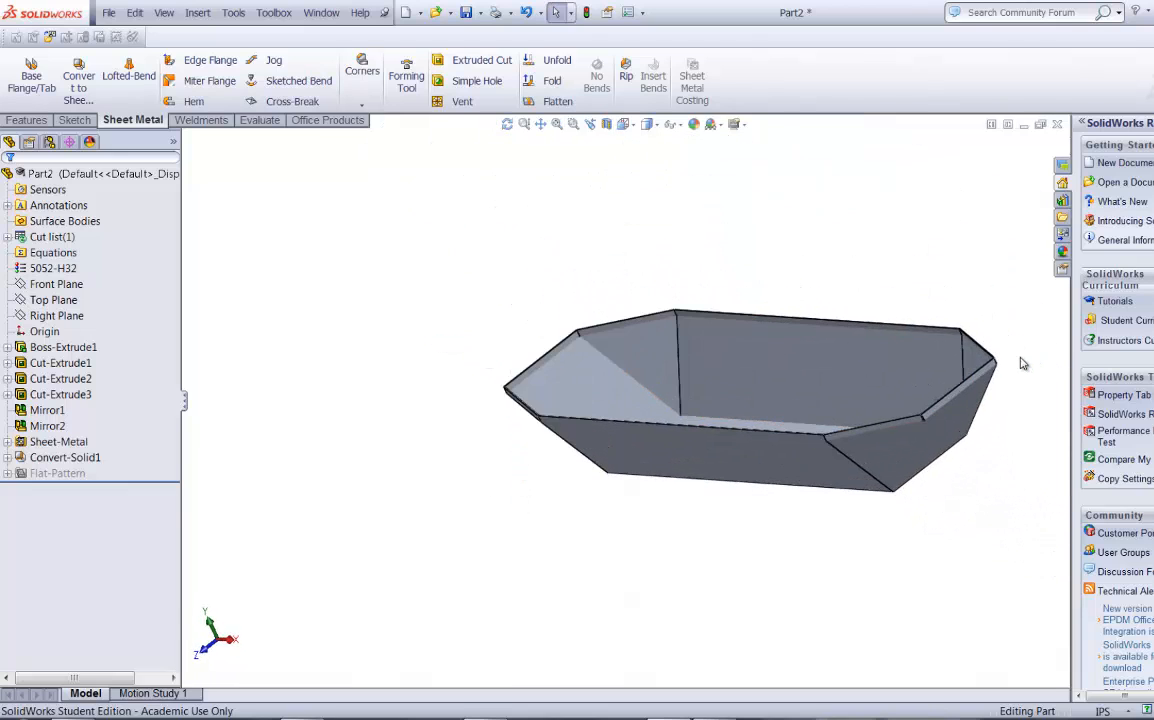
pyautogui.scroll(-5, 860, 462)
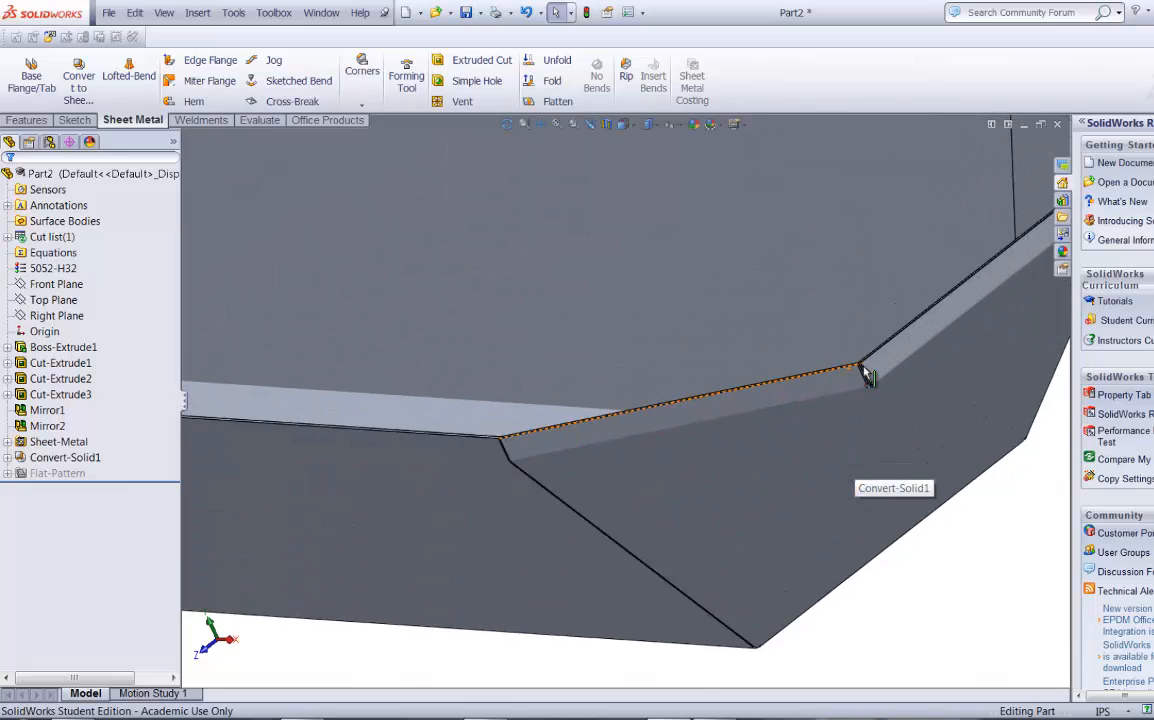
pyautogui.scroll(-2, 826, 383)
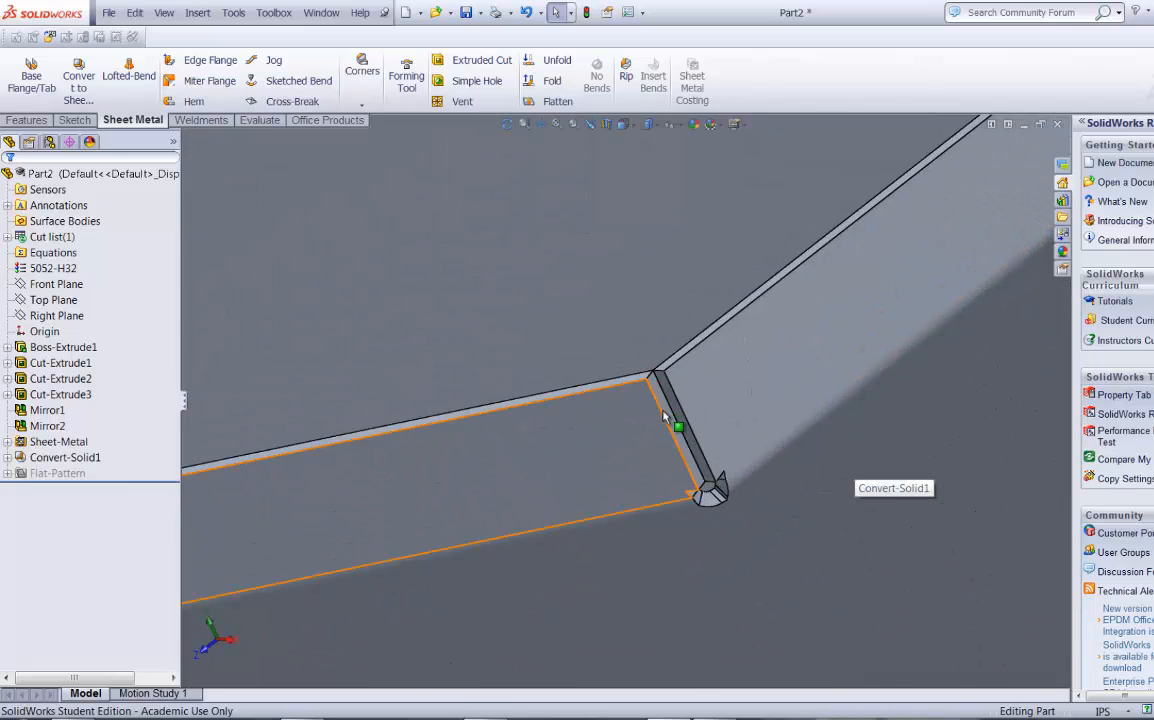
pyautogui.moveTo(706, 497); pyautogui.dragTo(648, 505, button='middle')
pyautogui.scroll(-5, 650, 507)
pyautogui.scroll(-2, 660, 454)
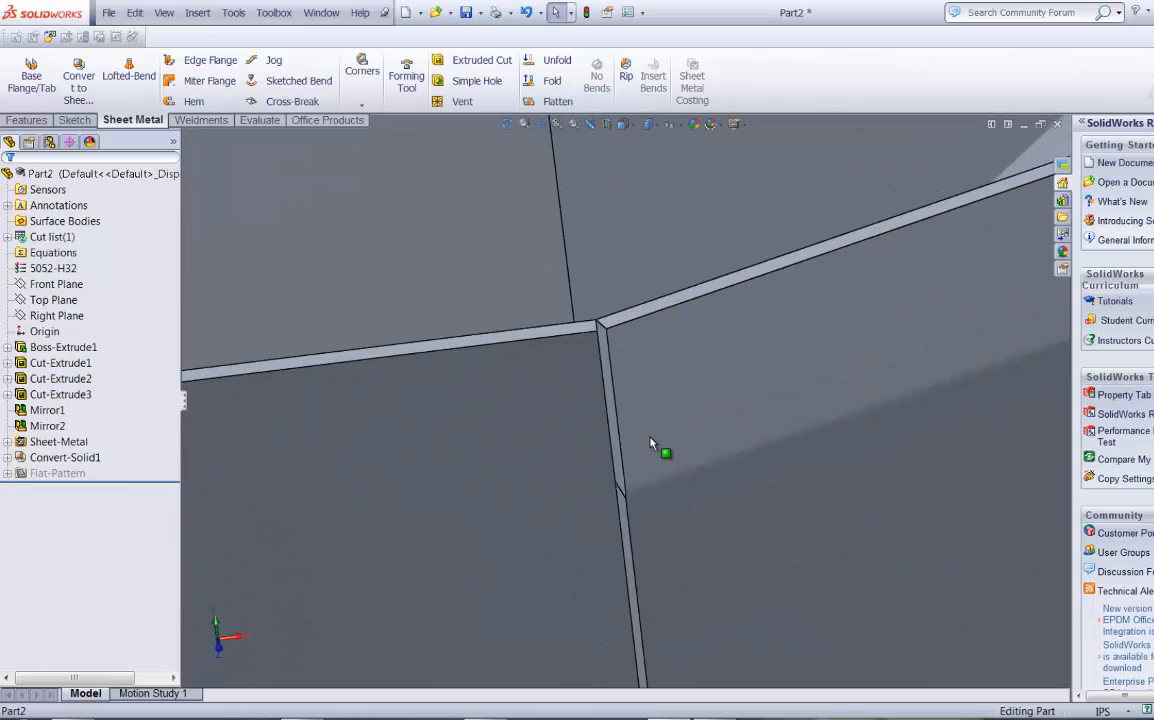
pyautogui.scroll(4, 651, 442)
pyautogui.scroll(5, 650, 443)
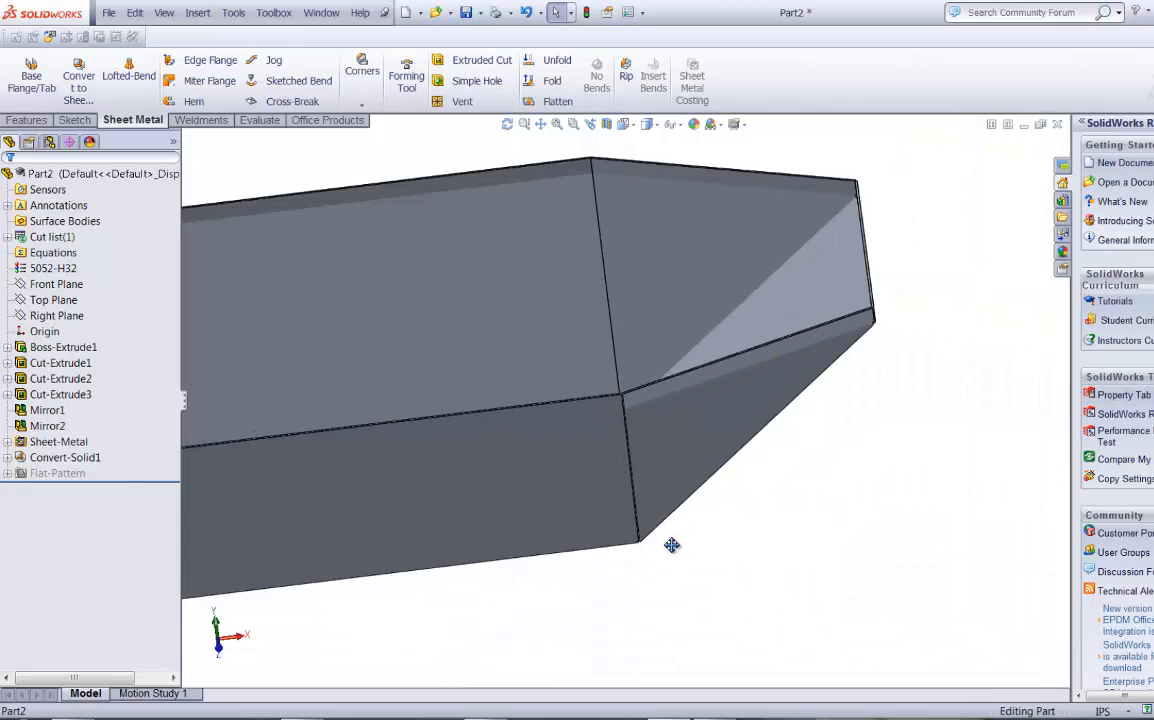
pyautogui.keyDown('ctrl'); pyautogui.moveTo(672, 546); pyautogui.dragTo(577, 467, button='middle'); pyautogui.keyUp('ctrl')
pyautogui.scroll(-5, 577, 467)
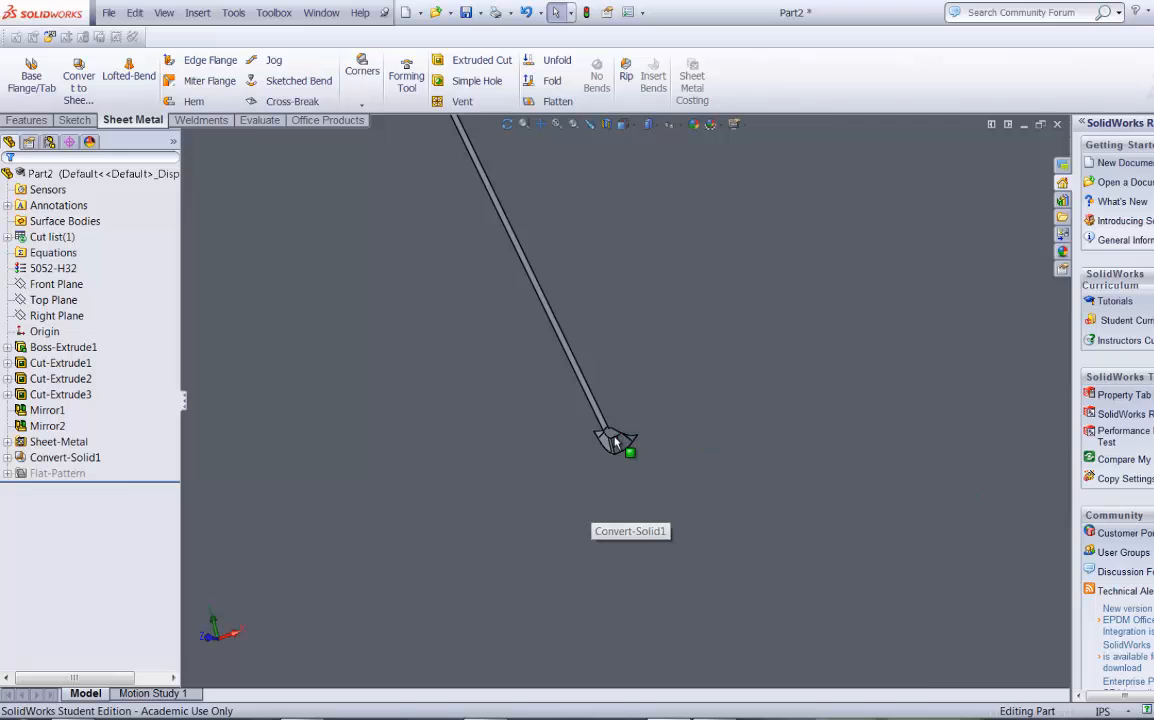
pyautogui.scroll(6, 607, 453)
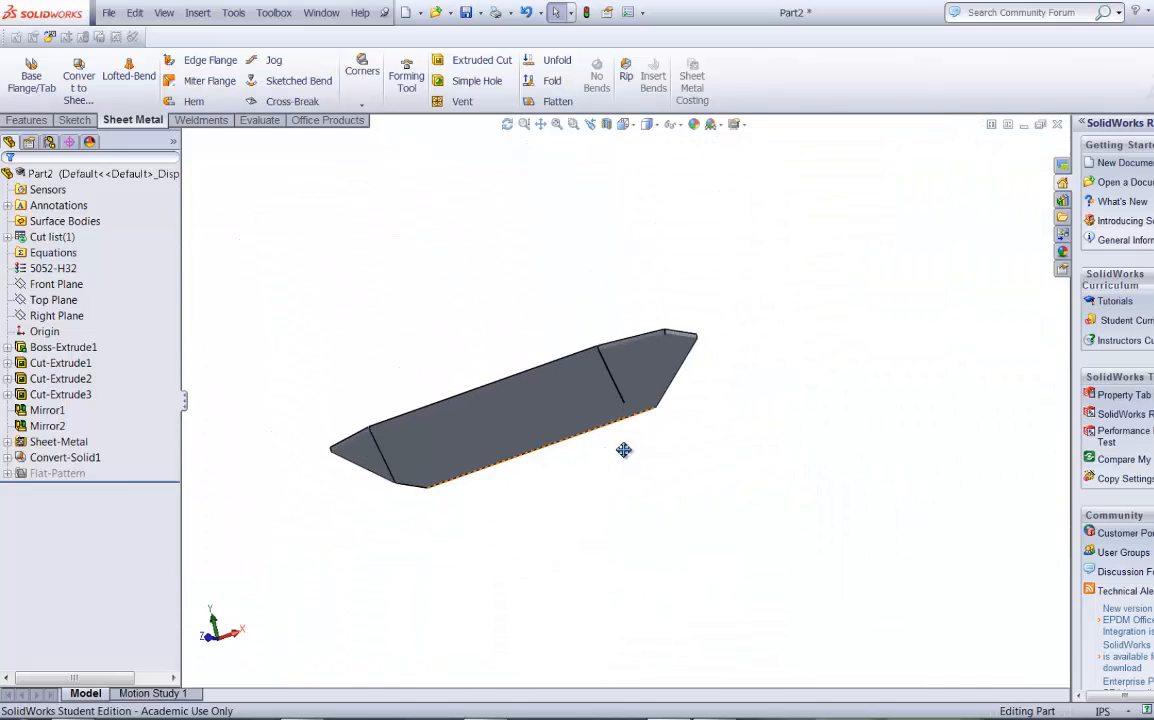
pyautogui.keyDown('ctrl'); pyautogui.moveTo(623, 451); pyautogui.dragTo(566, 584, button='middle'); pyautogui.keyUp('ctrl')
pyautogui.click(257, 121)
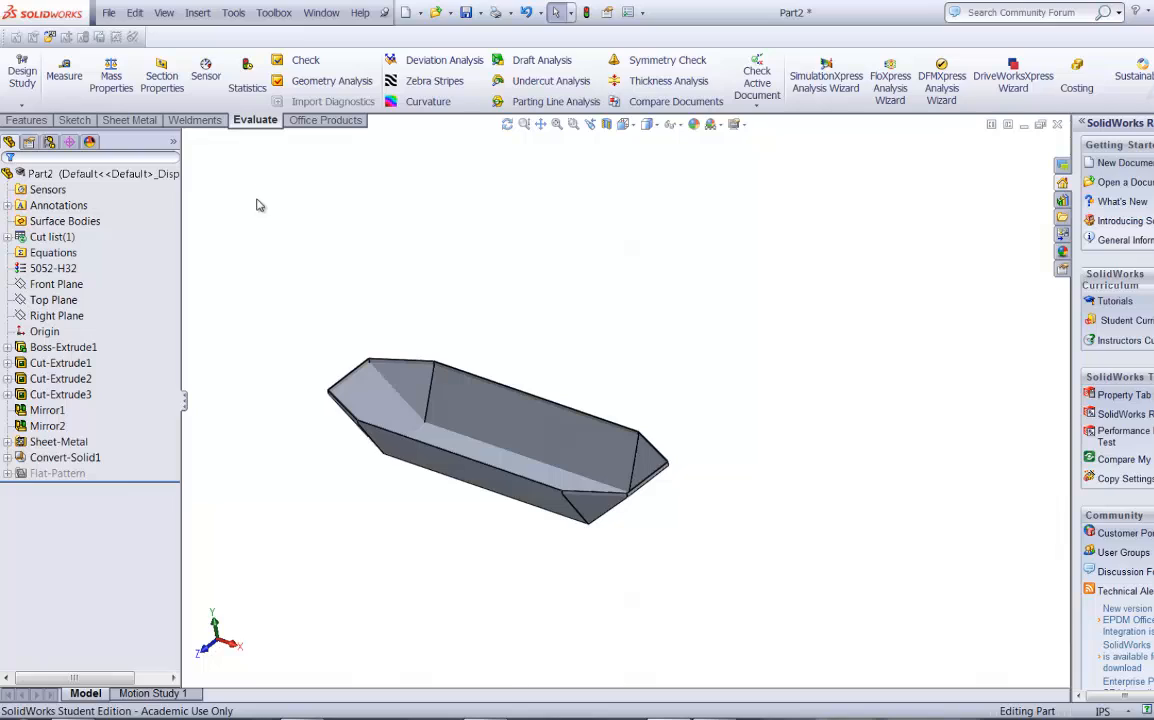
# Unsuppress the flat pattern feature to unfold the sheet metal part, and look at the flattened blank from above.
pyautogui.click(40, 475)
pyautogui.click(8, 475)
pyautogui.click(40, 490)
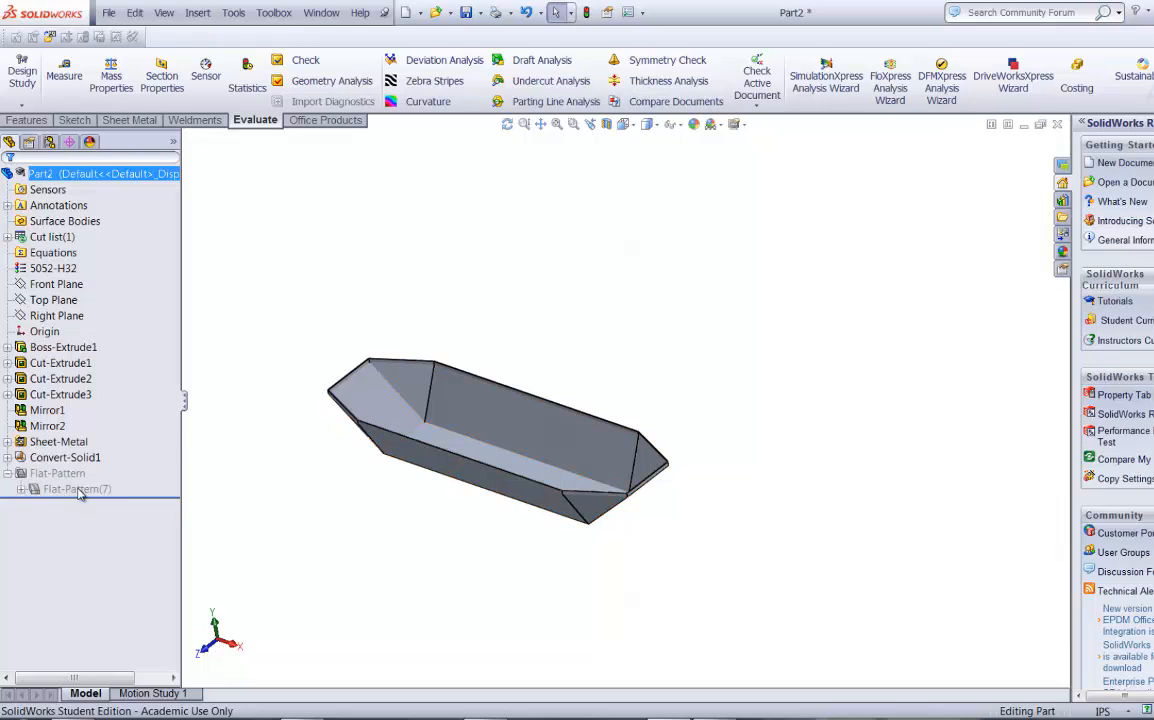
pyautogui.rightClick(60, 489)
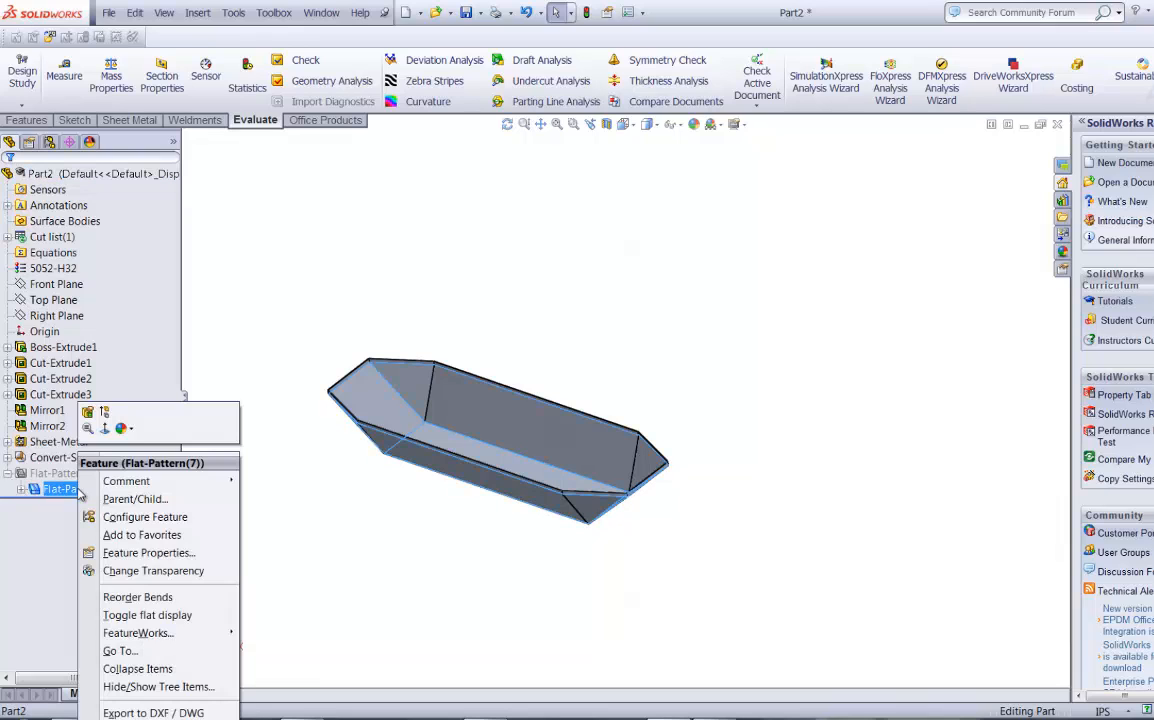
pyautogui.click(104, 412)
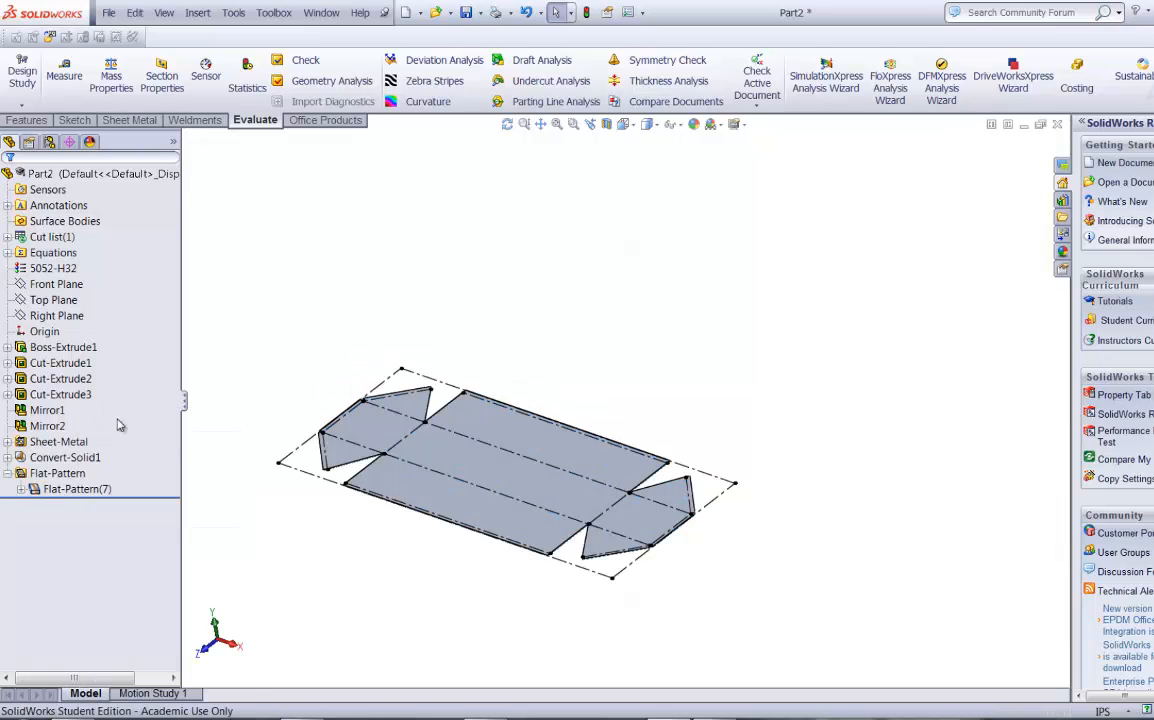
pyautogui.moveTo(358, 563); pyautogui.dragTo(432, 627, button='middle')
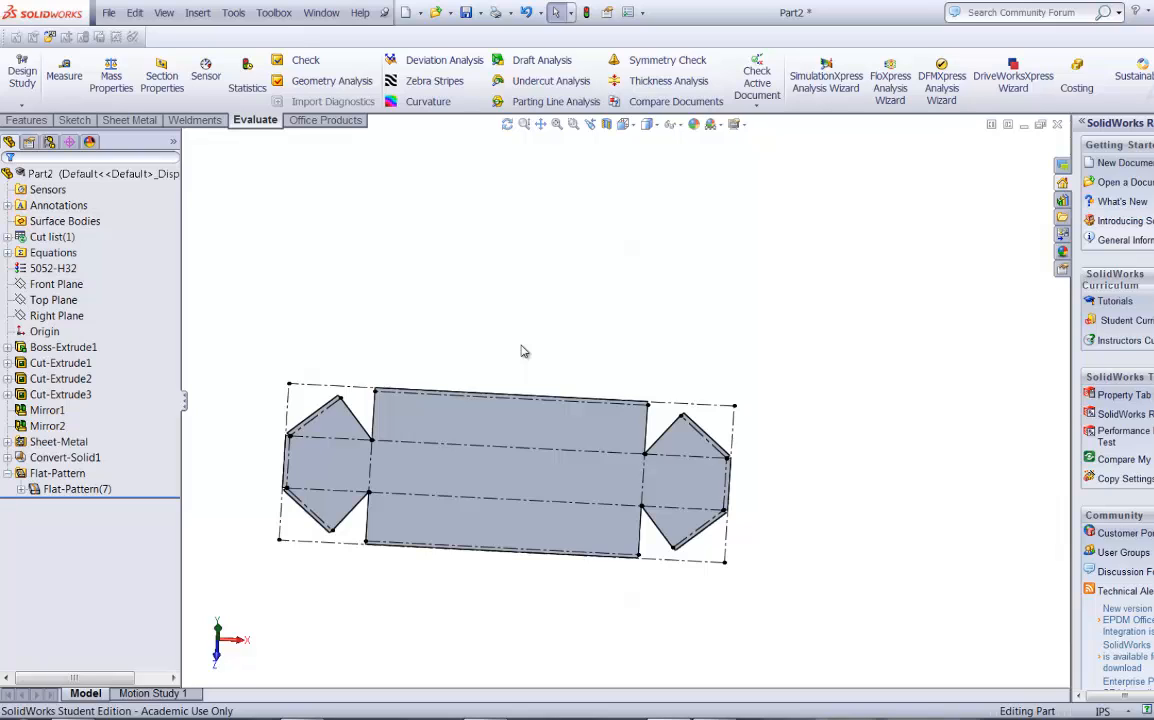
# Export the flat pattern to a single DXF file with the Sheet metal option, including only the geometry.
pyautogui.click(107, 15)
pyautogui.click(143, 163)
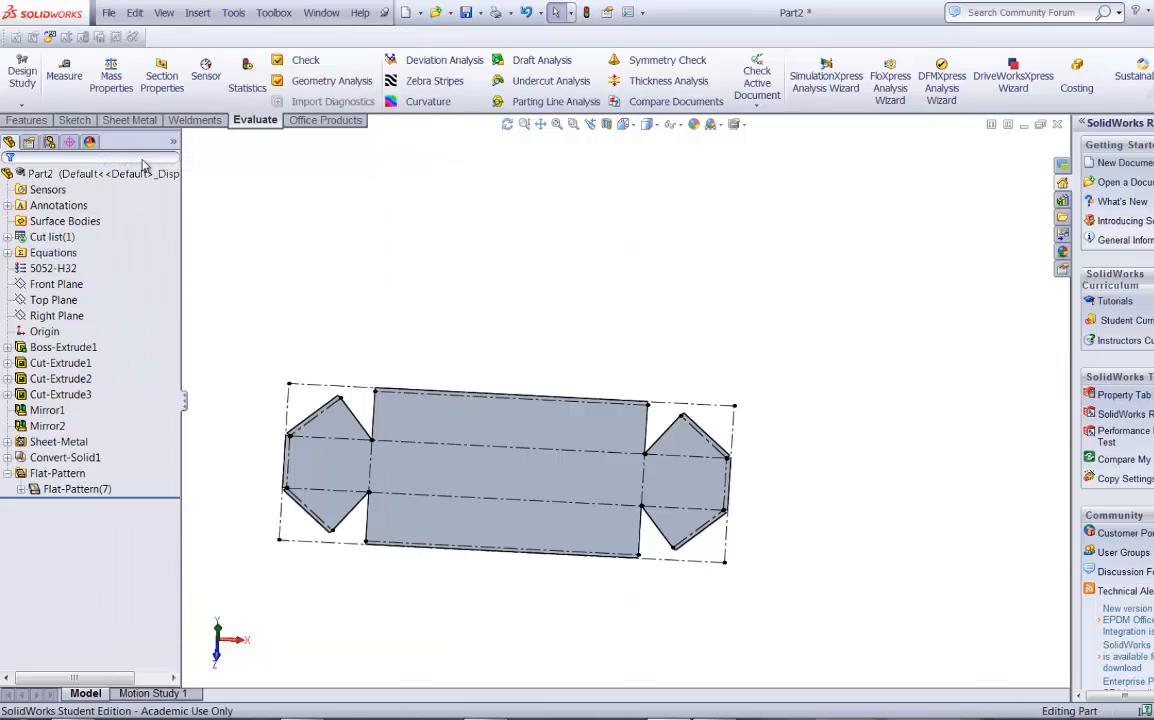
pyautogui.click(474, 407)
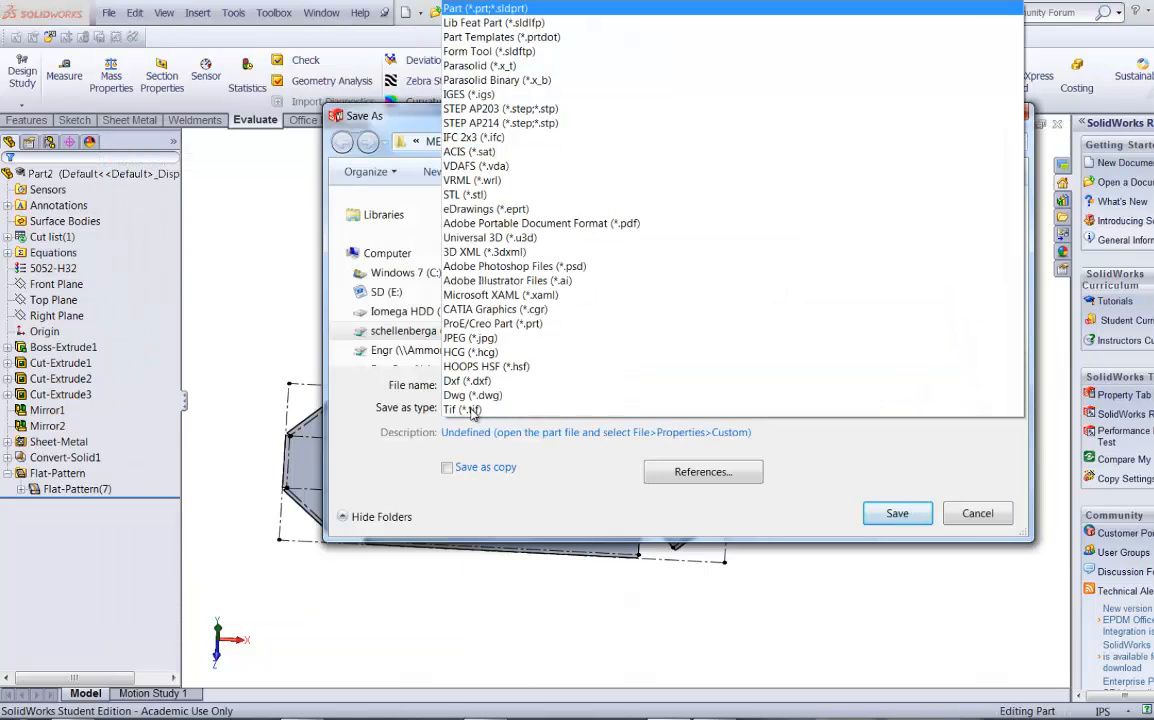
pyautogui.click(466, 381)
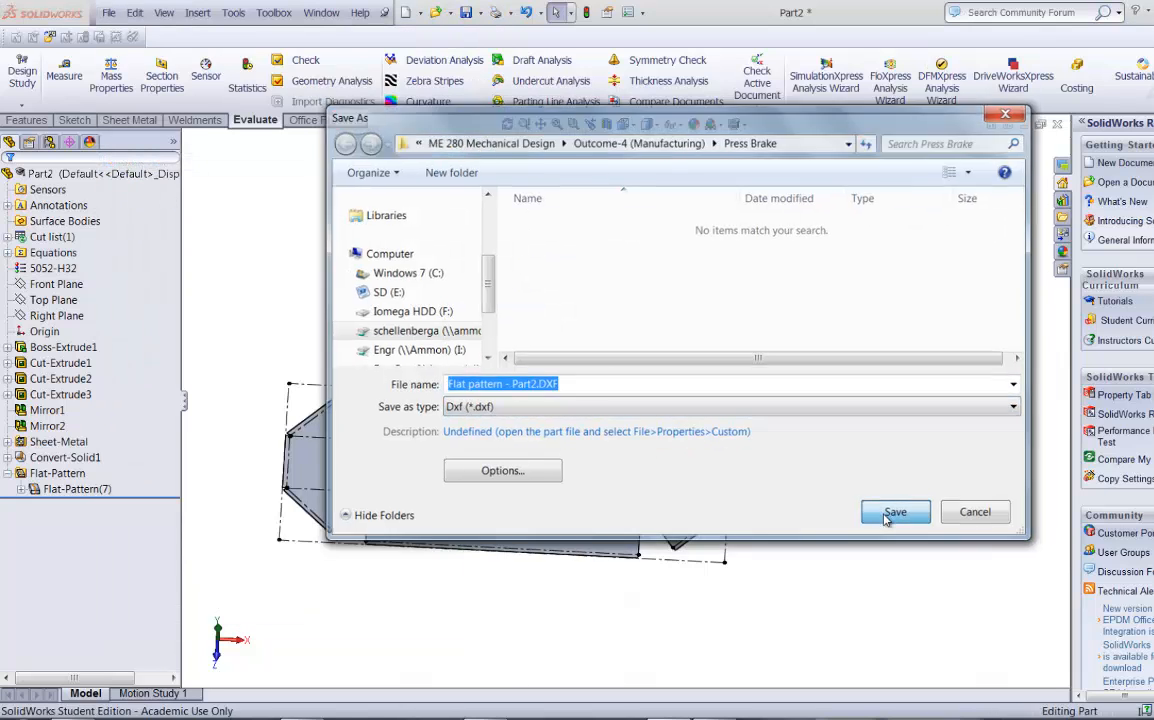
pyautogui.click(893, 513)
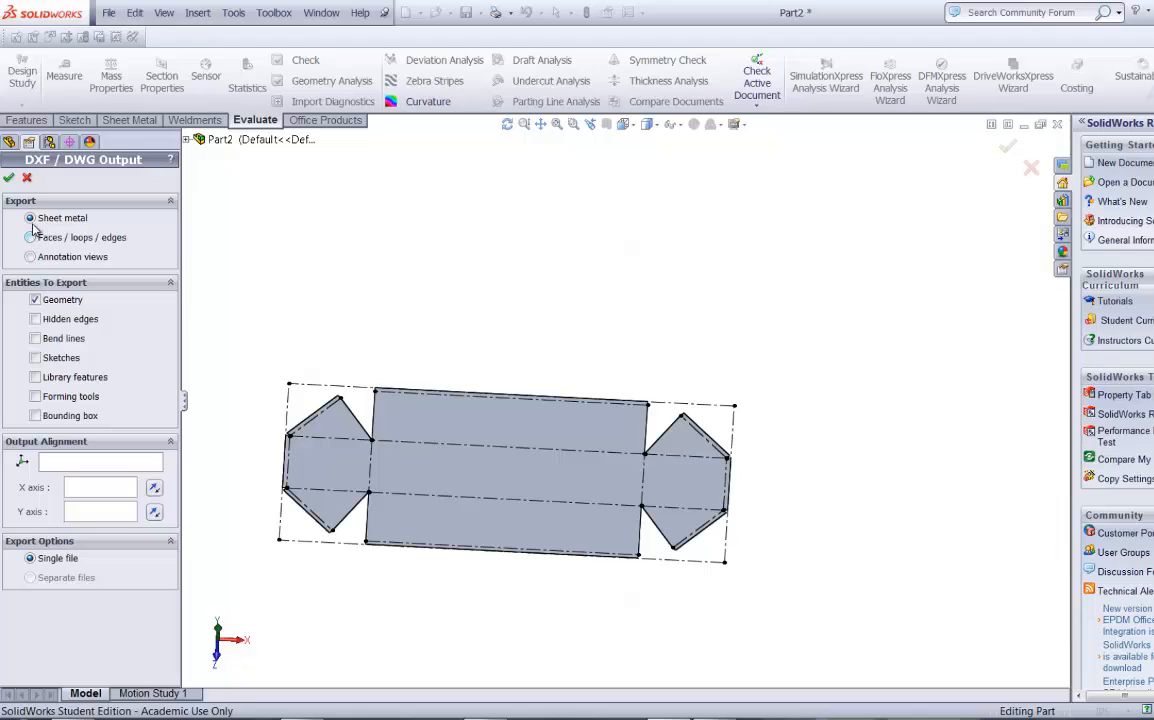
pyautogui.click(9, 178)
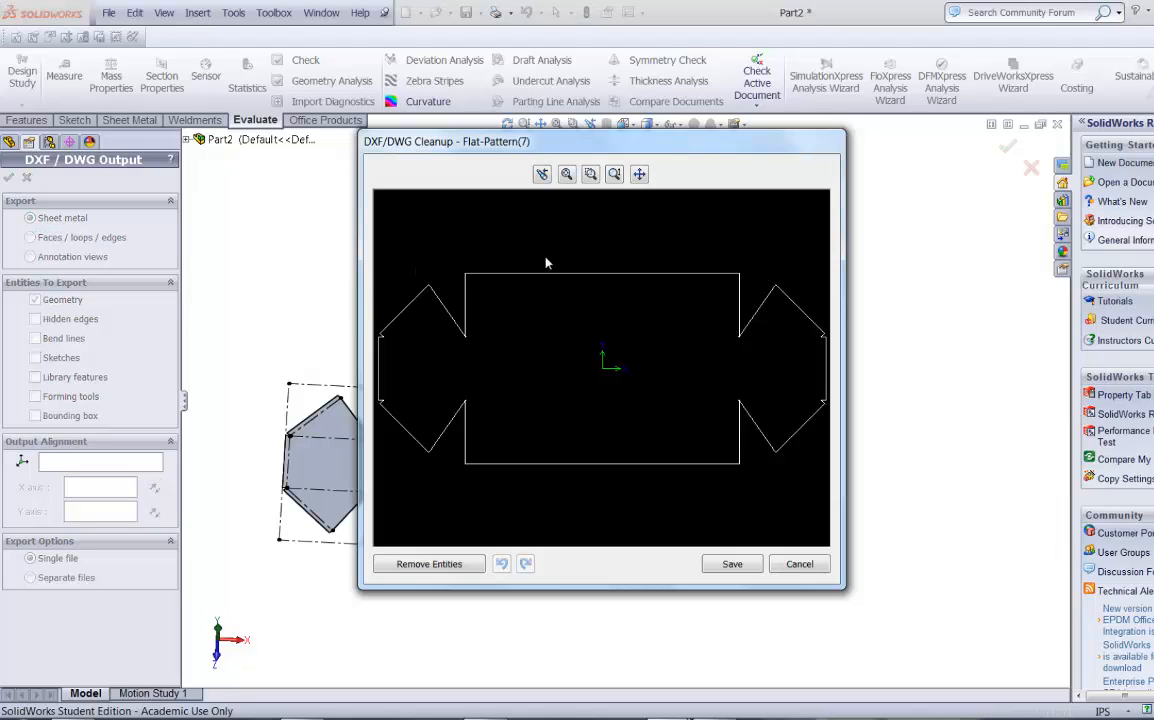